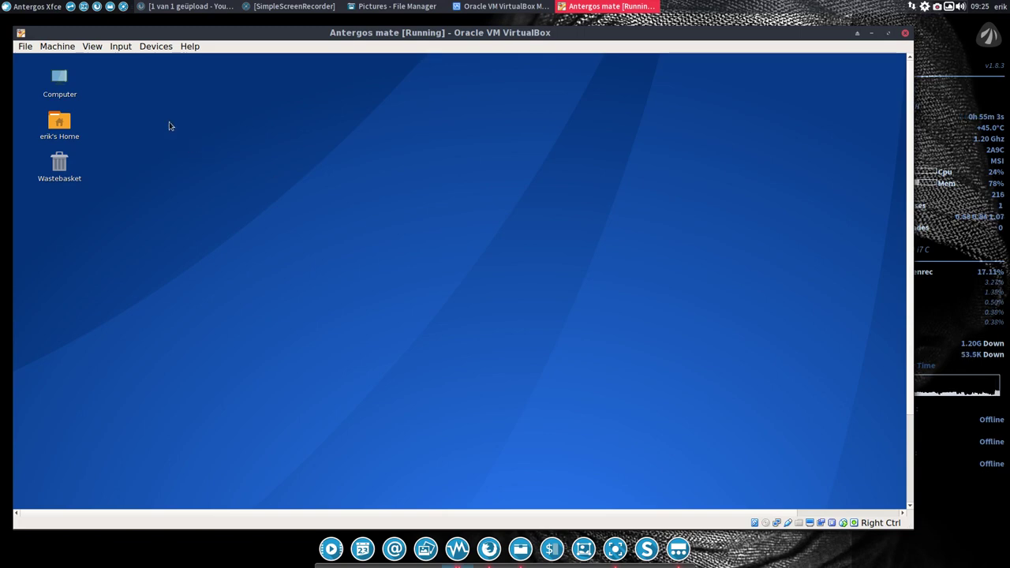
Switch the Antergos MATE VM window to full-screen mode from the View menu
{"action": "left_click", "coordinate": [91, 47]}
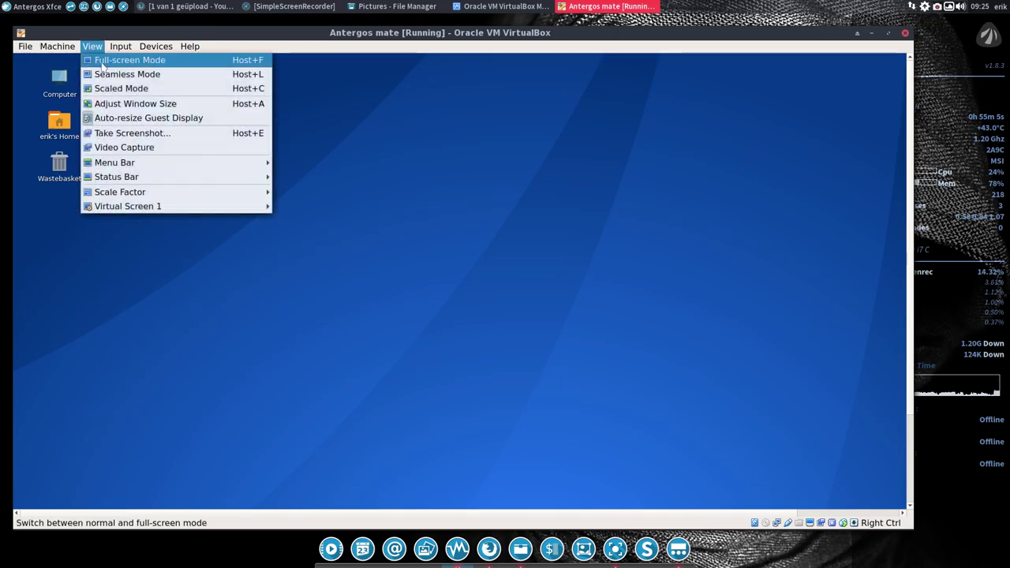
{"action": "left_click", "coordinate": [101, 61]}
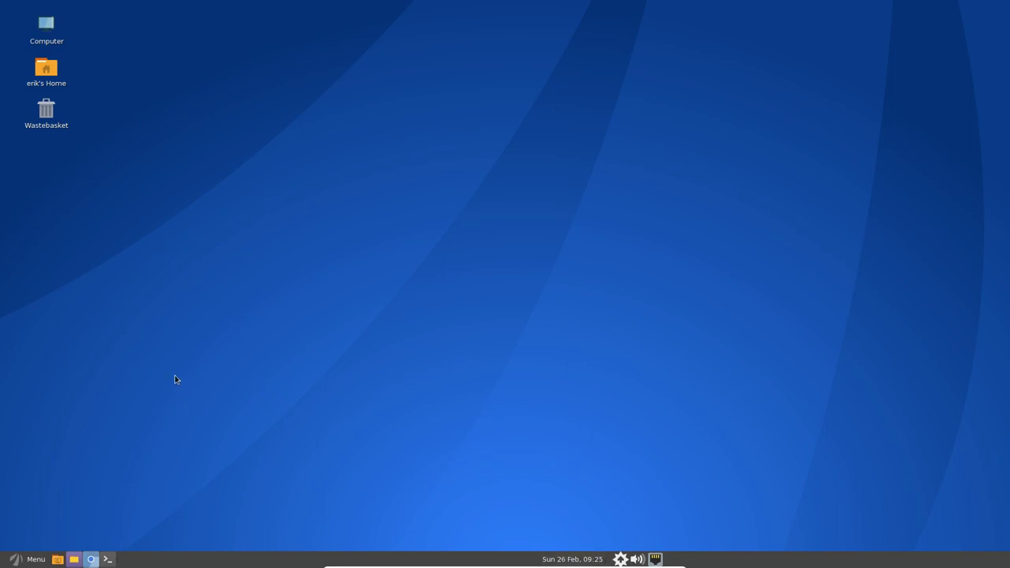
Launch Firefox by searching 'fire' in the application menu, then reopen the menu
{"action": "left_click", "coordinate": [8, 565]}
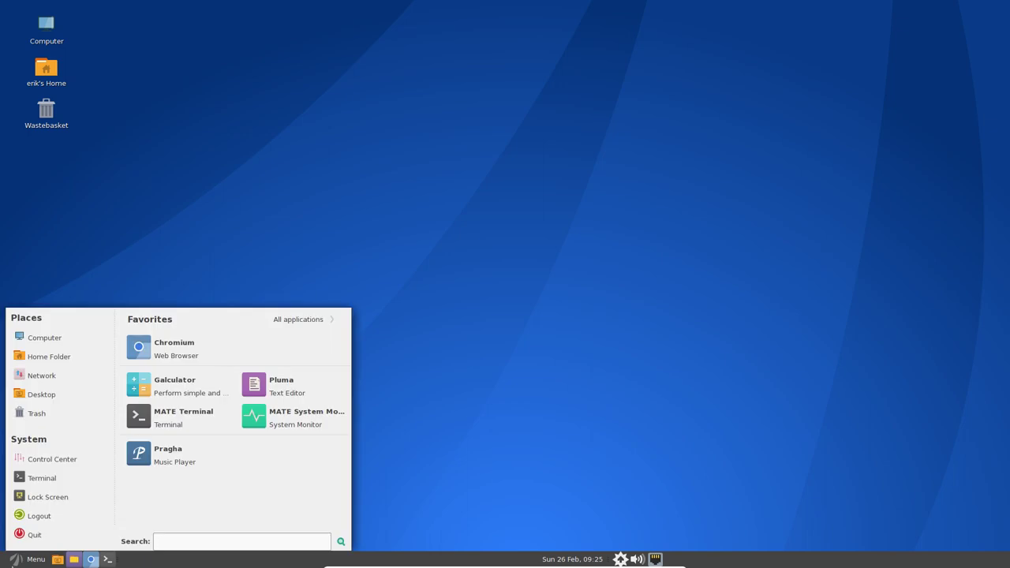
{"action": "type", "text": "fire"}
{"action": "key", "text": "Return"}
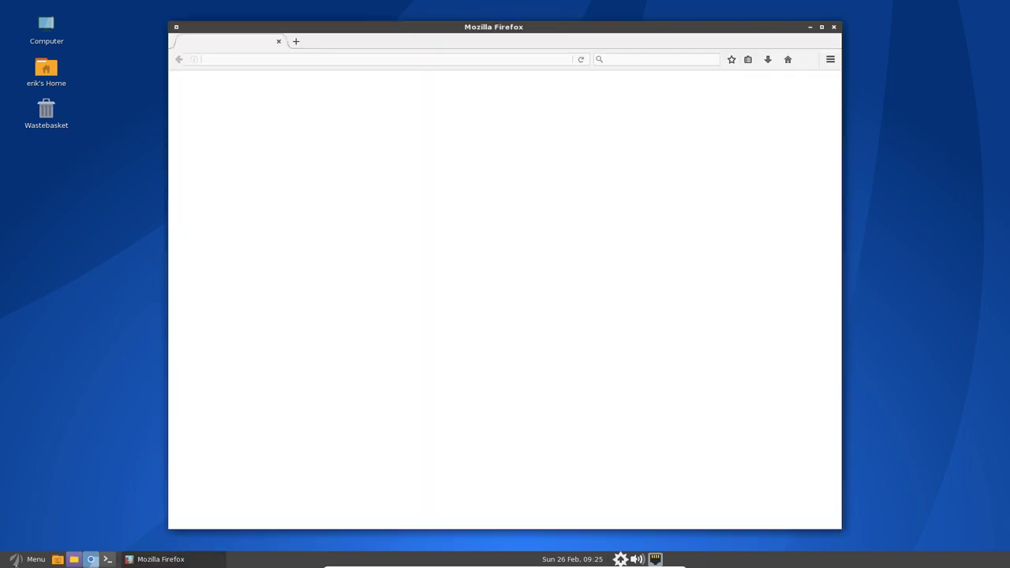
{"action": "left_click", "coordinate": [15, 562]}
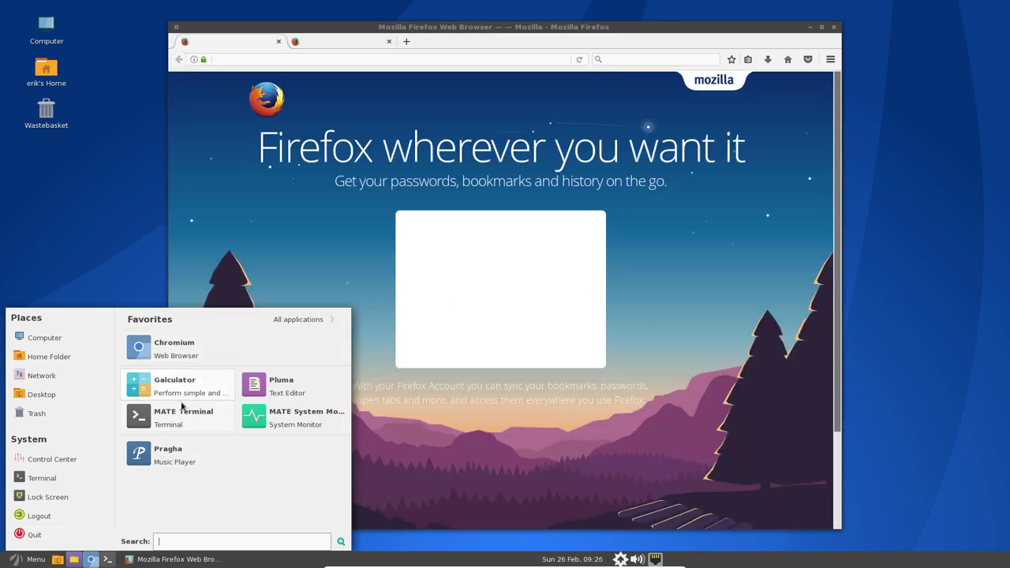
Scroll through the All applications list in the launcher, then dismiss the launcher
{"action": "left_click", "coordinate": [316, 319]}
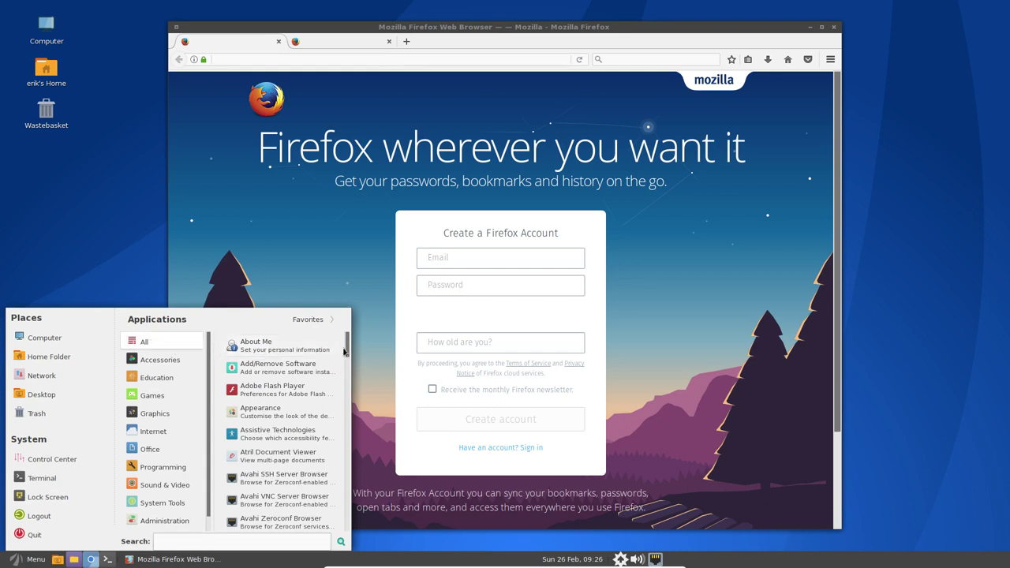
{"action": "scroll", "coordinate": [345, 357], "scroll_direction": "down", "scroll_amount": 2}
{"action": "scroll", "coordinate": [346, 359], "scroll_direction": "down", "scroll_amount": 1}
{"action": "scroll", "coordinate": [346, 368], "scroll_direction": "down", "scroll_amount": 2}
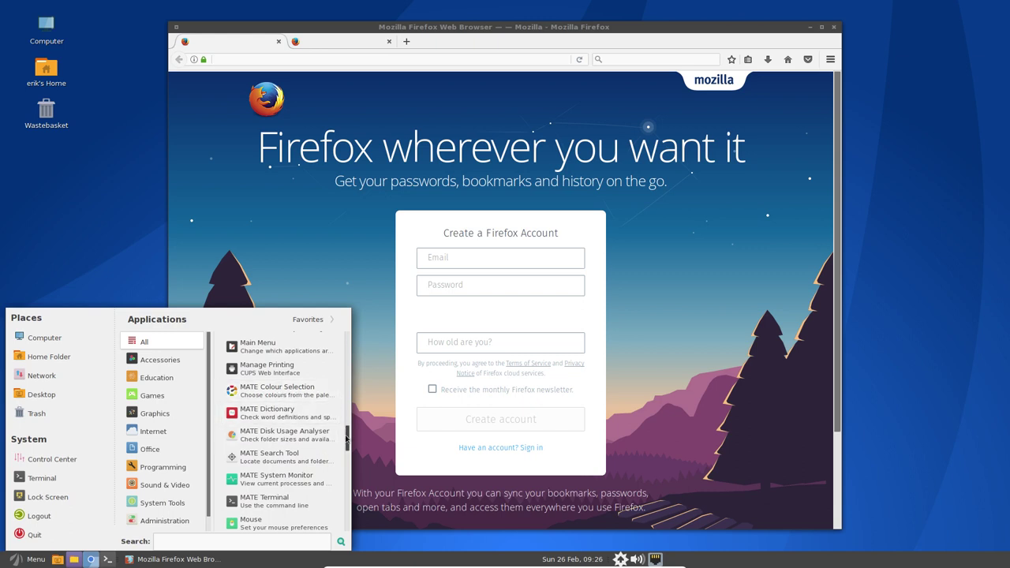
{"action": "left_click_drag", "start_coordinate": [345, 438], "coordinate": [346, 449]}
{"action": "scroll", "coordinate": [261, 435], "scroll_direction": "down", "scroll_amount": 3}
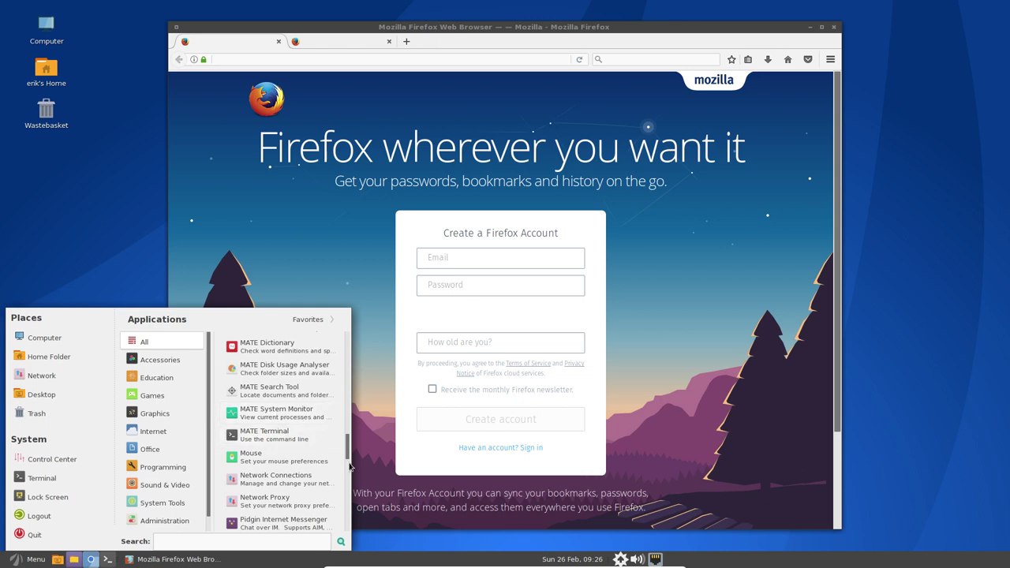
{"action": "left_click_drag", "start_coordinate": [352, 456], "coordinate": [345, 540]}
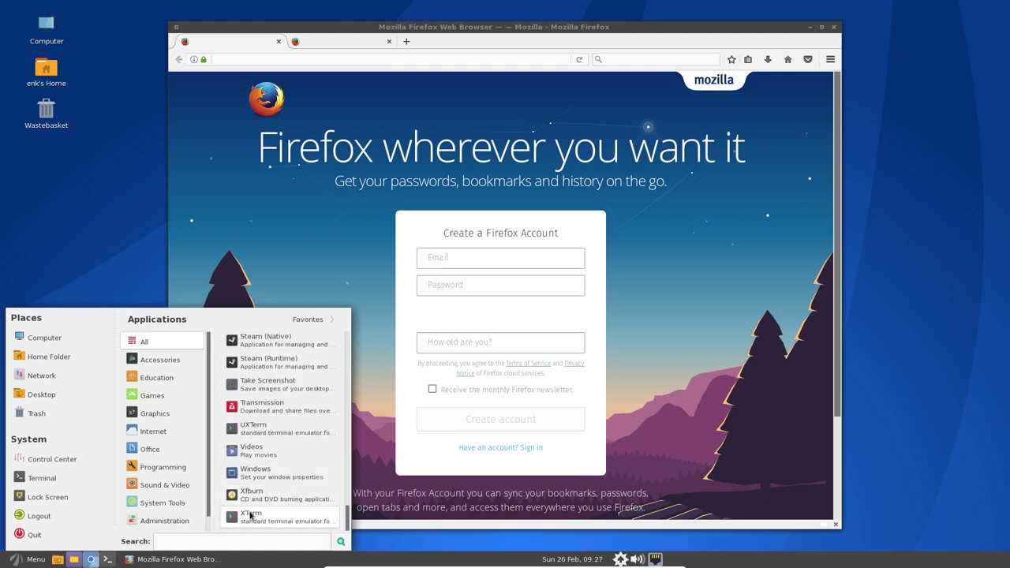
{"action": "left_click", "coordinate": [449, 263]}
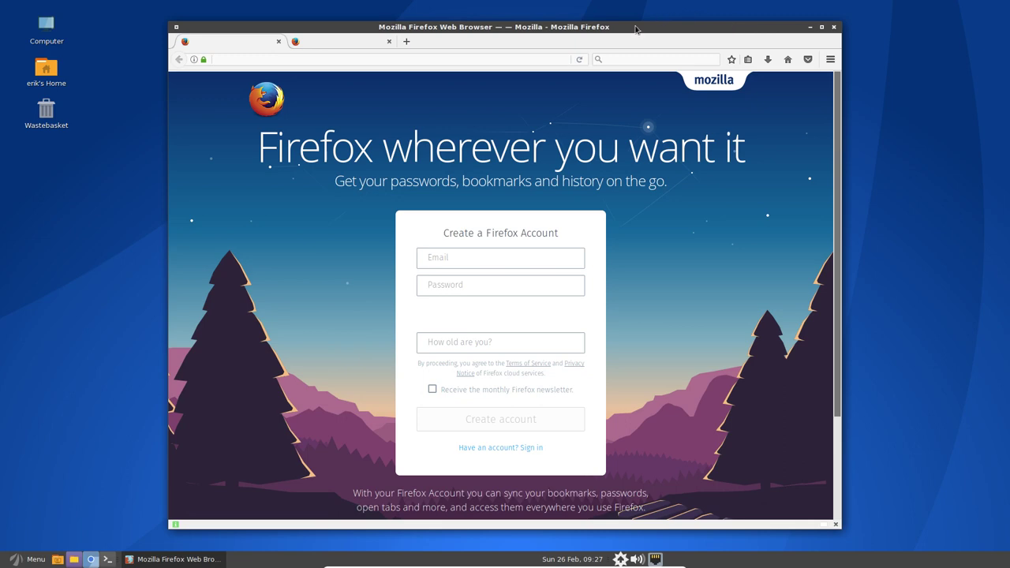
Browse the Graphics category under All applications, then close the launcher
{"action": "left_click", "coordinate": [624, 62]}
{"action": "left_click", "coordinate": [33, 560]}
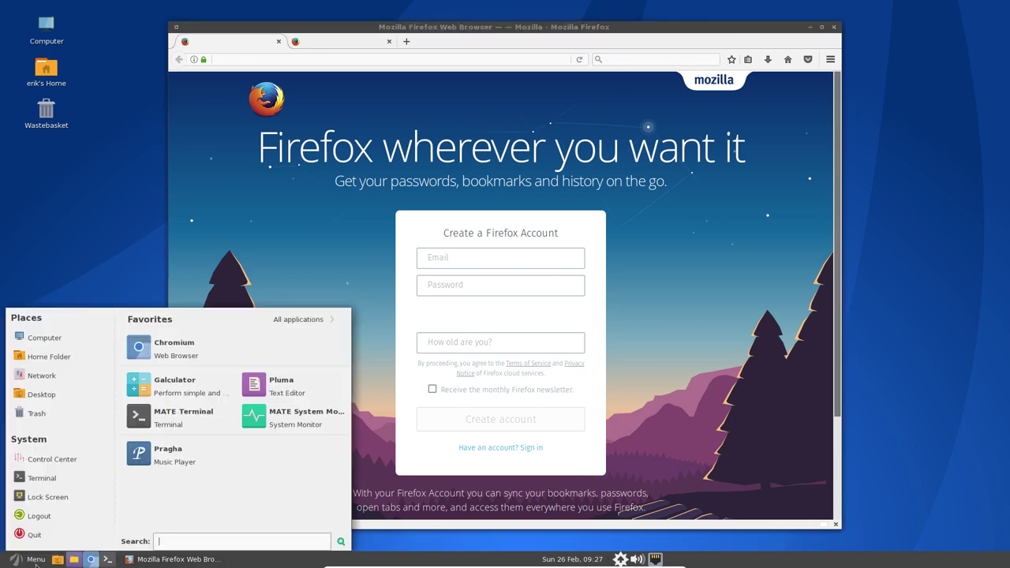
{"action": "left_click", "coordinate": [306, 319]}
{"action": "left_click", "coordinate": [156, 413]}
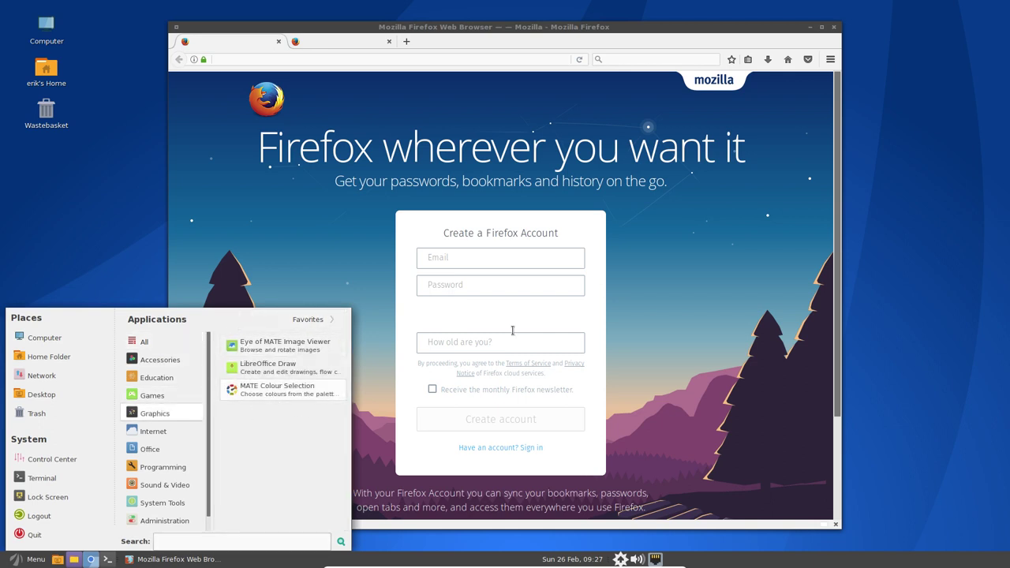
{"action": "left_click", "coordinate": [581, 302]}
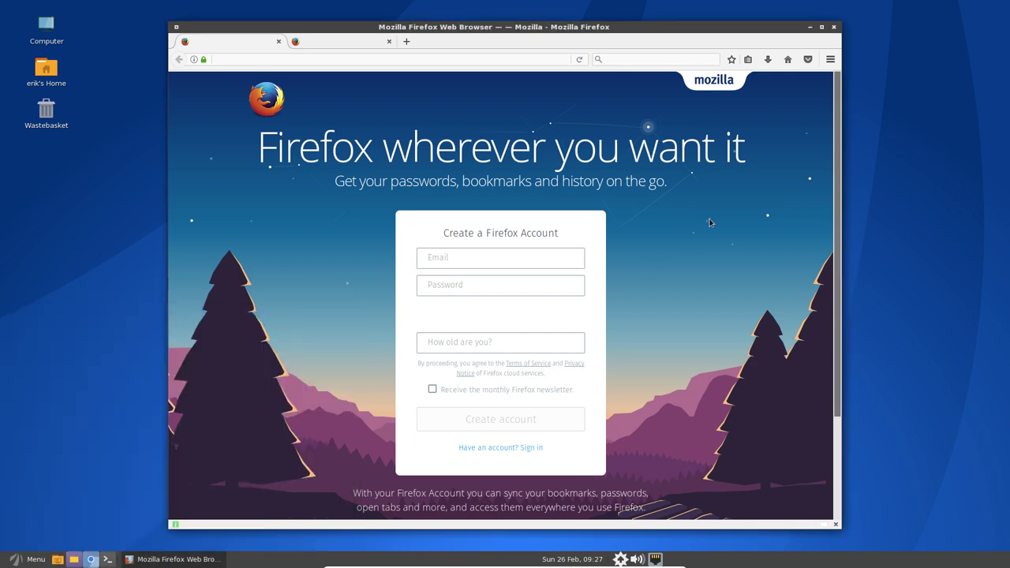
Close the Firefox window, confirming that both open tabs should close
{"action": "left_click", "coordinate": [483, 63]}
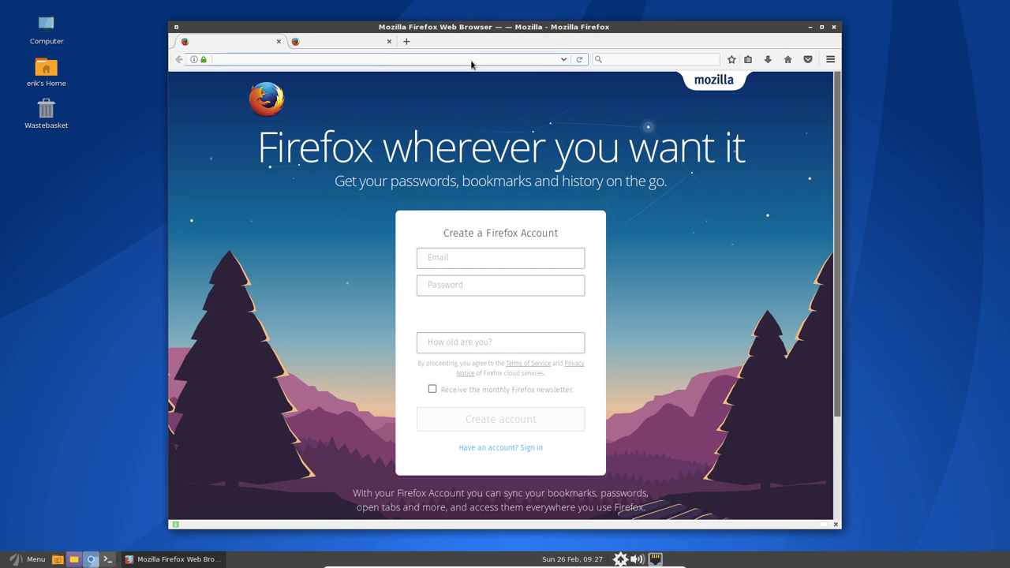
{"action": "type", "text": "w"}
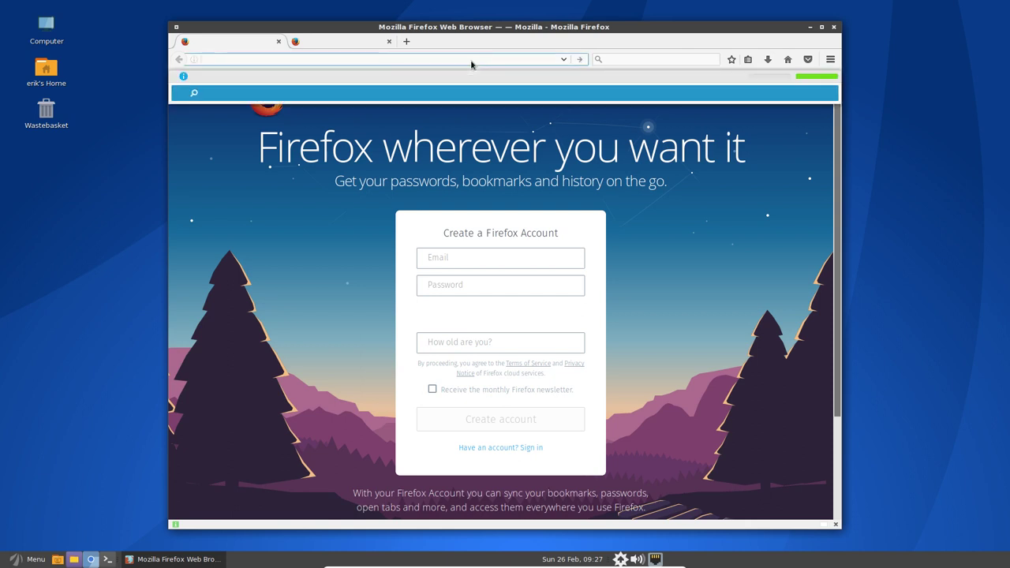
{"action": "key", "text": "Escape"}
{"action": "left_click", "coordinate": [833, 27]}
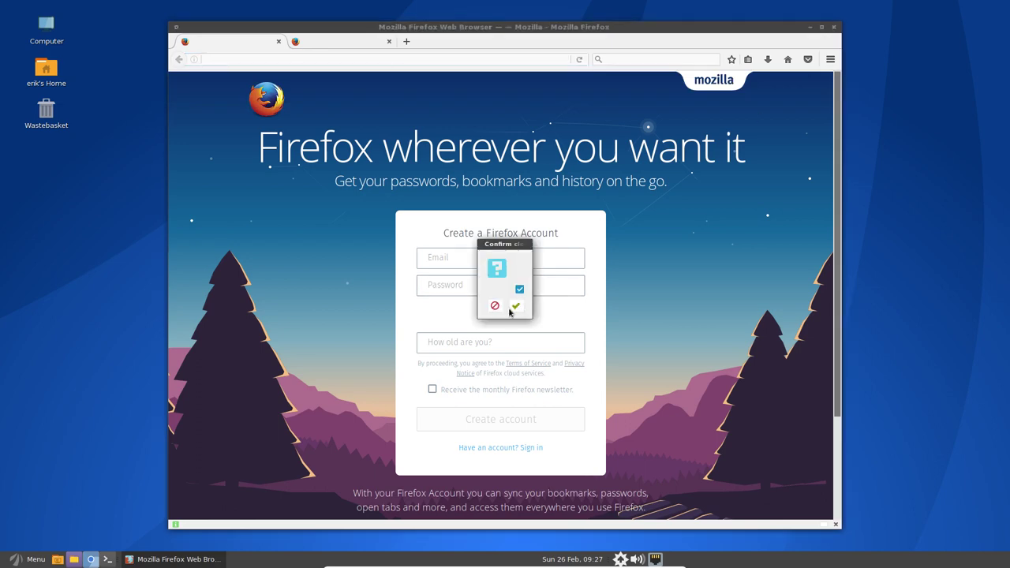
{"action": "left_click", "coordinate": [510, 309]}
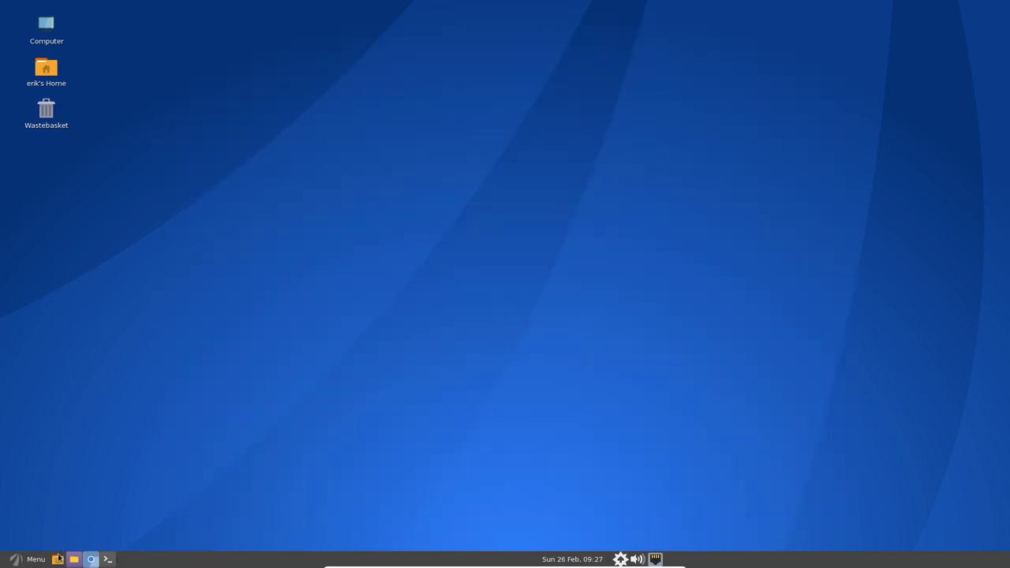
Relaunch Firefox by searching 'firef' in the application launcher
{"action": "left_click", "coordinate": [32, 562]}
{"action": "type", "text": "firef"}
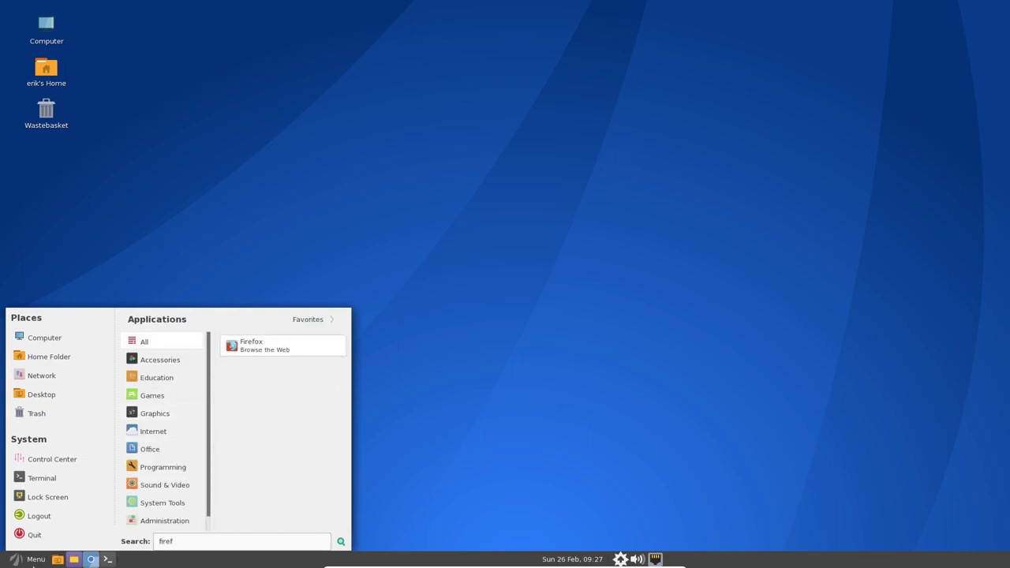
{"action": "key", "text": "Return"}
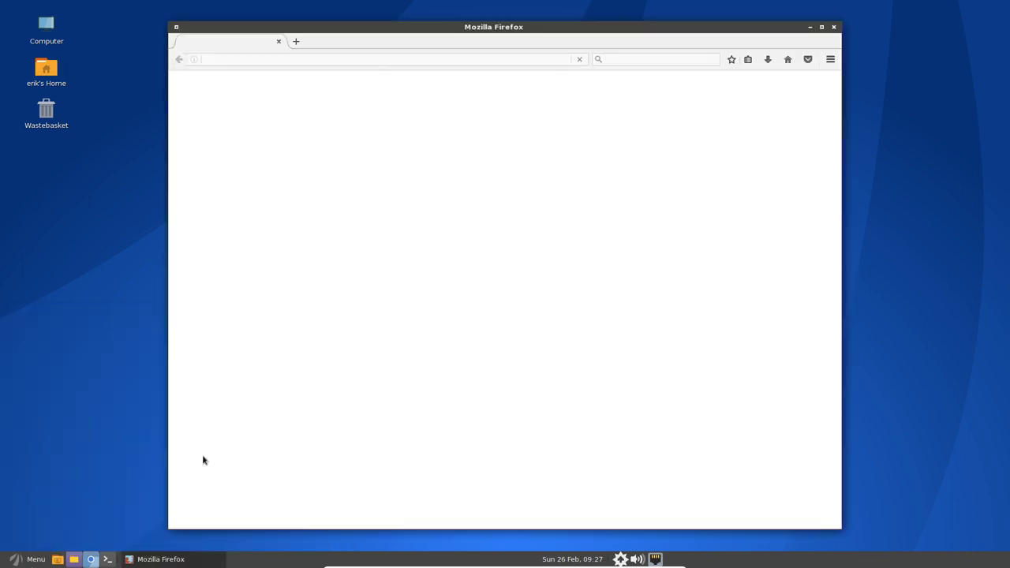
Search Google for the author's name followed by 'github'
{"action": "type", "text": "sdfsdf"}
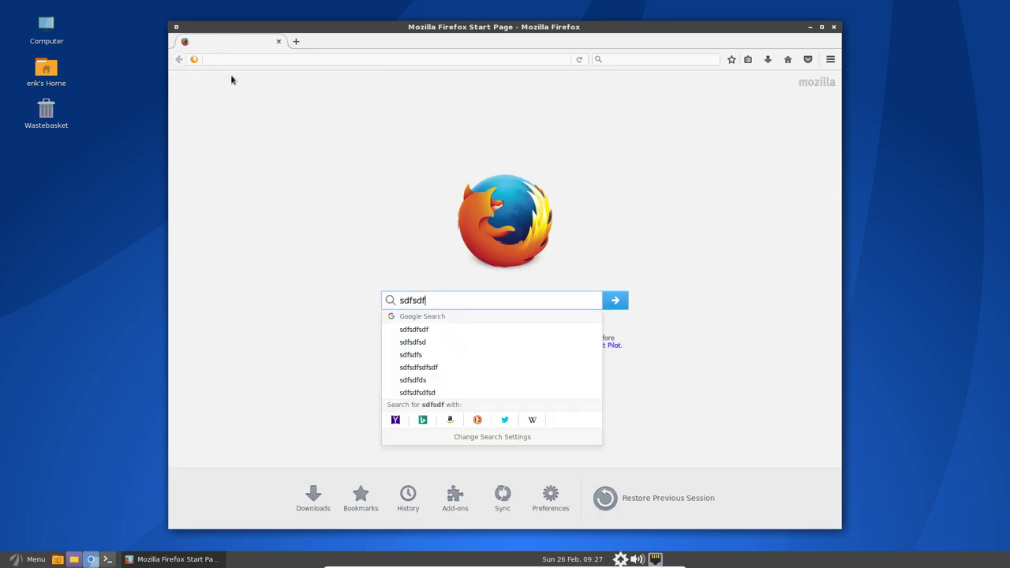
{"action": "left_click_drag", "start_coordinate": [444, 300], "coordinate": [355, 296]}
{"action": "type", "text": "erikdubo"}
{"action": "key", "text": "BackSpace"}
{"action": "key", "text": "BackSpace"}
{"action": "key", "text": "BackSpace"}
{"action": "key", "text": "BackSpace"}
{"action": "type", "text": "dubois github"}
{"action": "key", "text": "Return"}
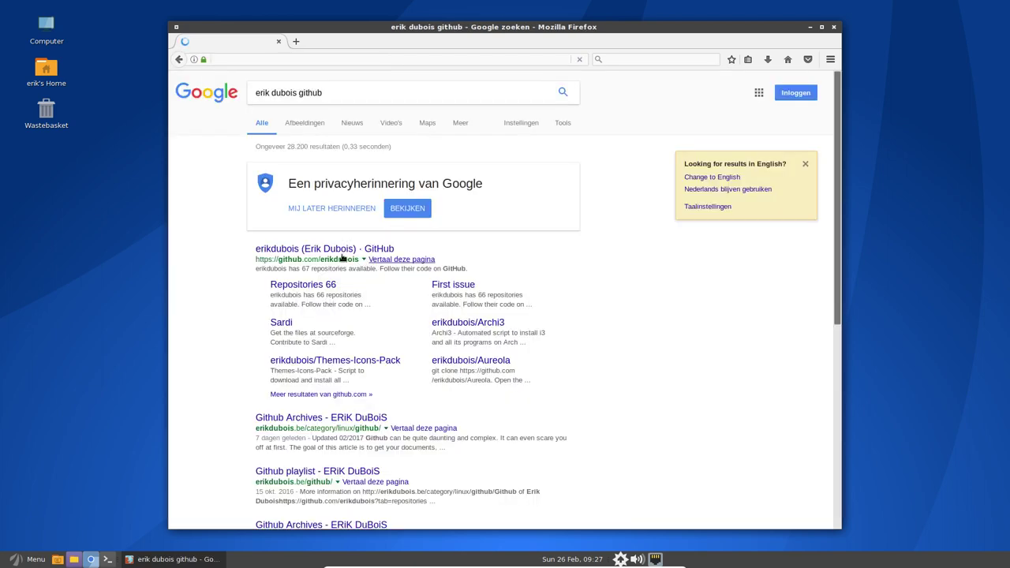
Open the GitHub profile result, list its repositories, and open the AntergosMate repository
{"action": "left_click", "coordinate": [344, 249]}
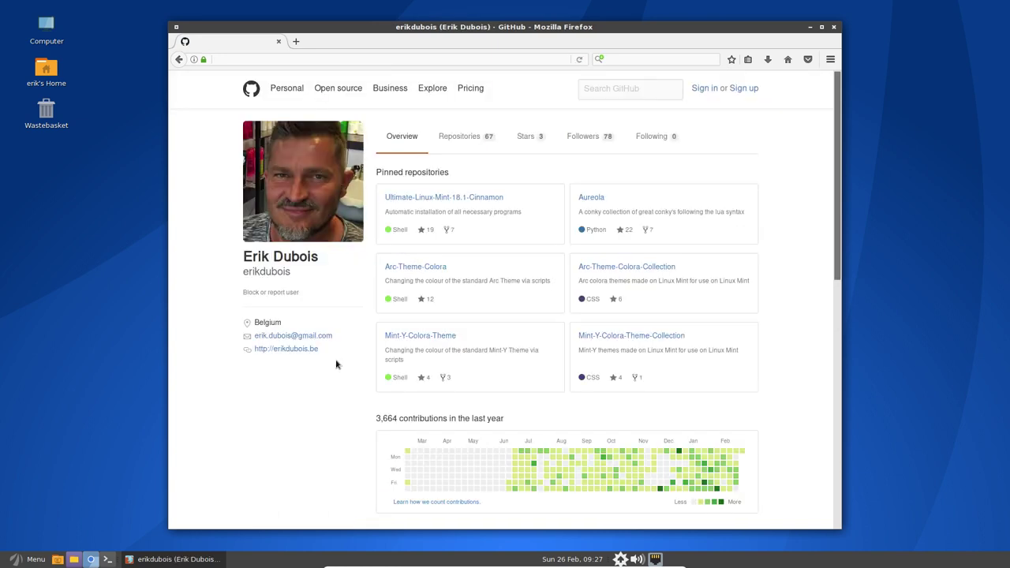
{"action": "left_click", "coordinate": [490, 138]}
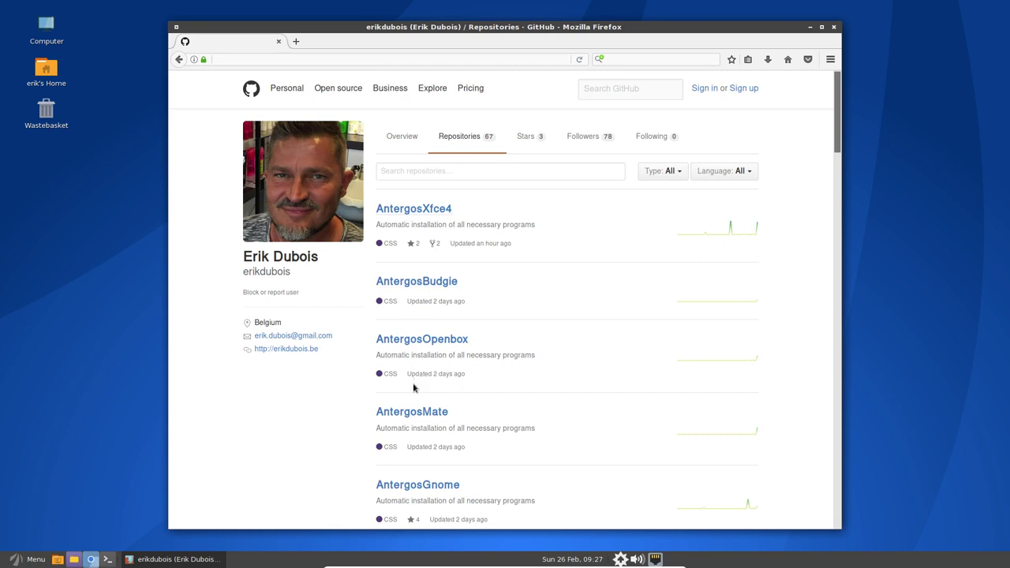
{"action": "scroll", "coordinate": [414, 387], "scroll_direction": "down", "scroll_amount": 2}
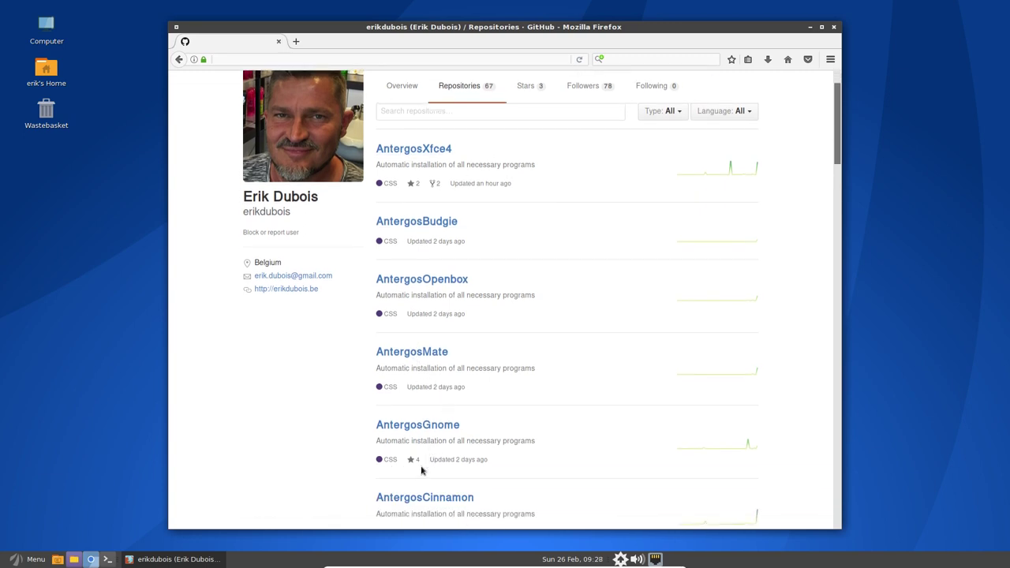
{"action": "scroll", "coordinate": [411, 455], "scroll_direction": "down", "scroll_amount": 1}
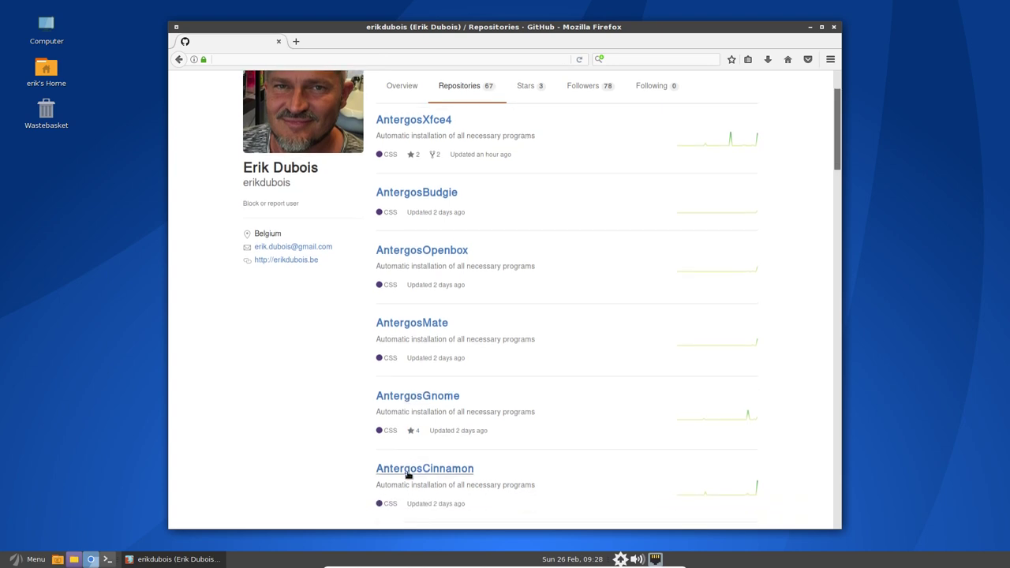
{"action": "scroll", "coordinate": [411, 455], "scroll_direction": "down", "scroll_amount": 1}
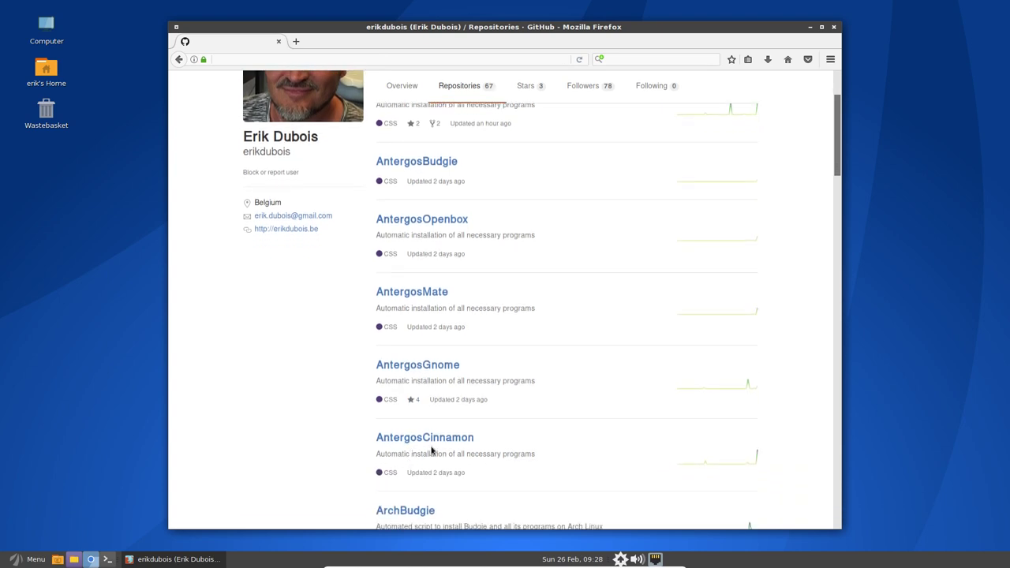
{"action": "scroll", "coordinate": [489, 296], "scroll_direction": "down", "scroll_amount": 1}
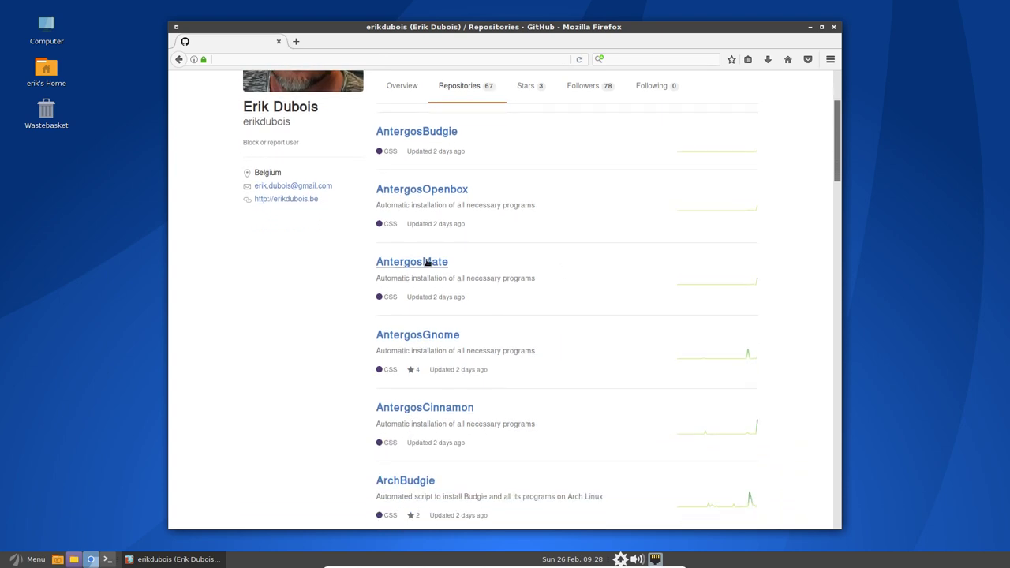
{"action": "left_click", "coordinate": [426, 262]}
{"action": "scroll", "coordinate": [474, 316], "scroll_direction": "up", "scroll_amount": 1}
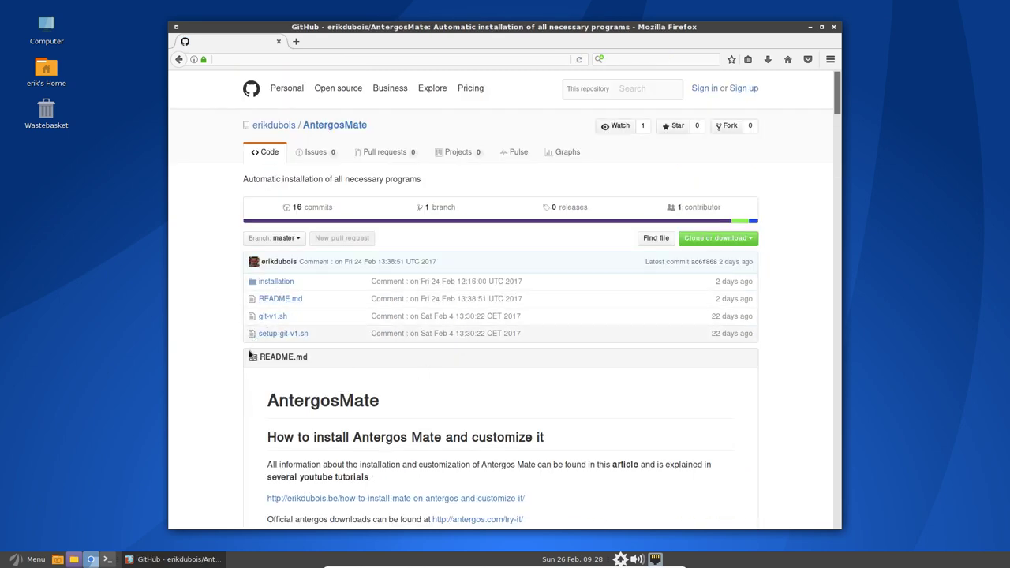
Scroll through the AntergosMate README down to the Plank themes section and back up
{"action": "scroll", "coordinate": [255, 398], "scroll_direction": "down", "scroll_amount": 10}
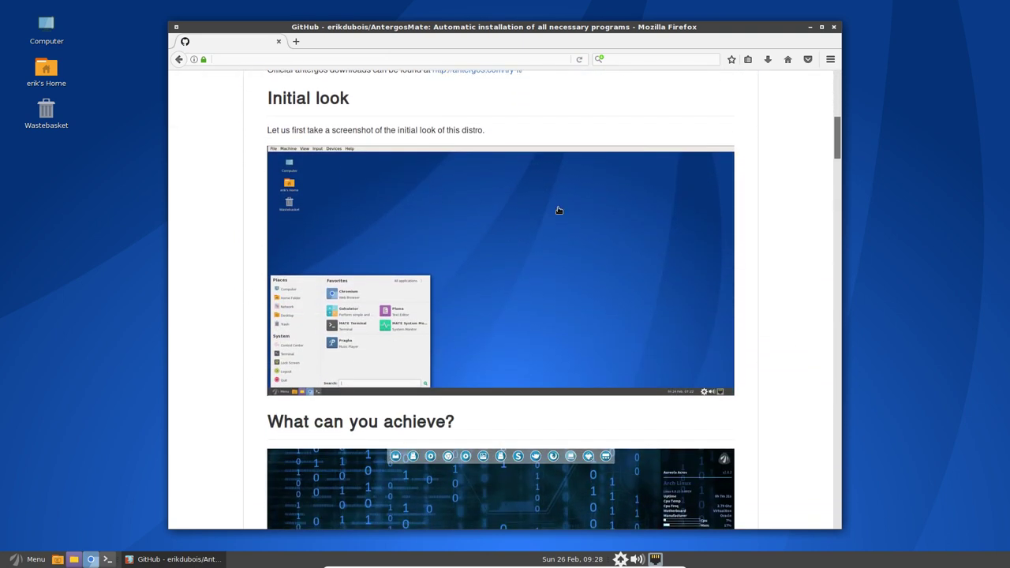
{"action": "scroll", "coordinate": [357, 363], "scroll_direction": "down", "scroll_amount": 7}
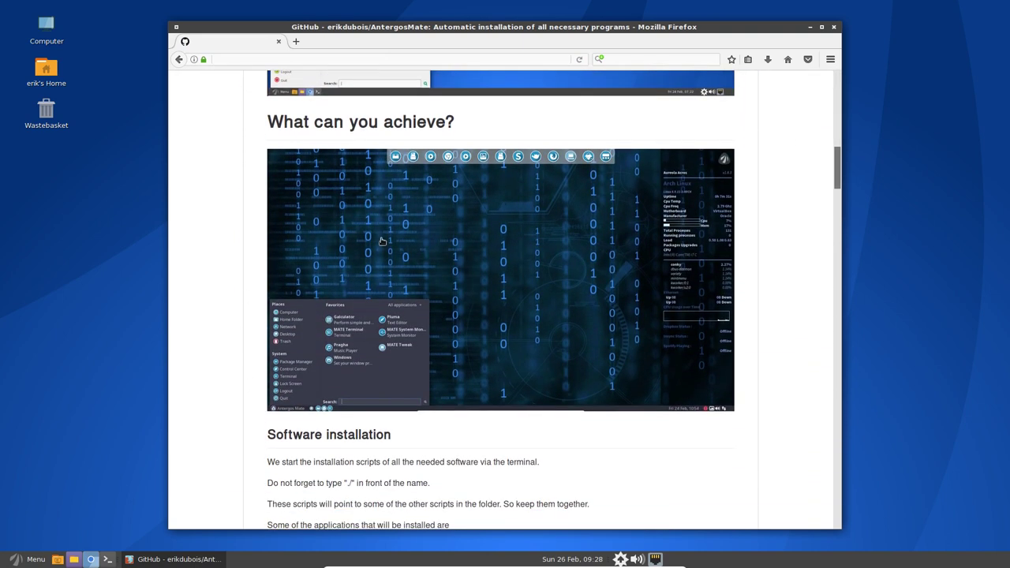
{"action": "scroll", "coordinate": [430, 382], "scroll_direction": "down", "scroll_amount": 5}
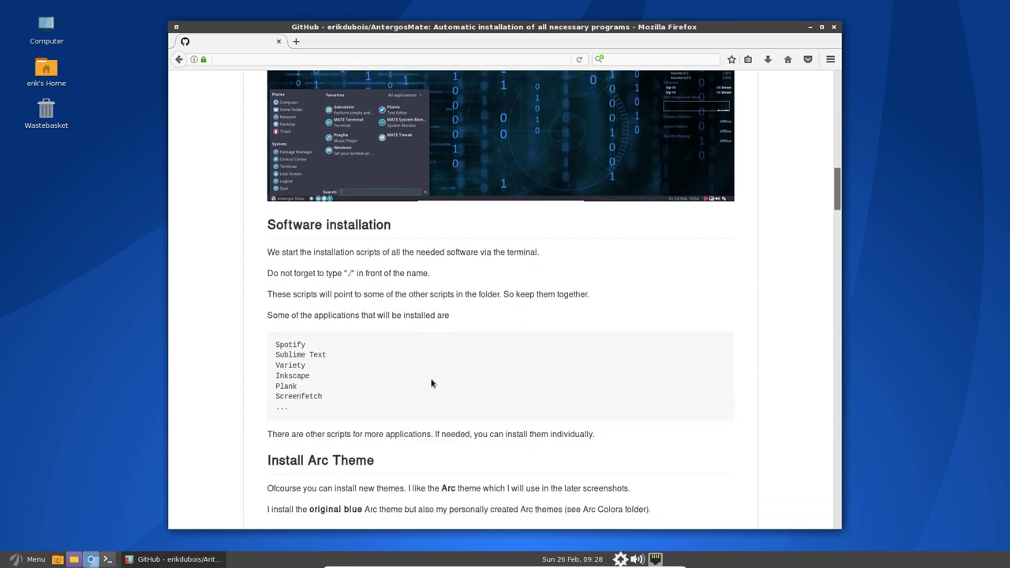
{"action": "scroll", "coordinate": [430, 383], "scroll_direction": "down", "scroll_amount": 10}
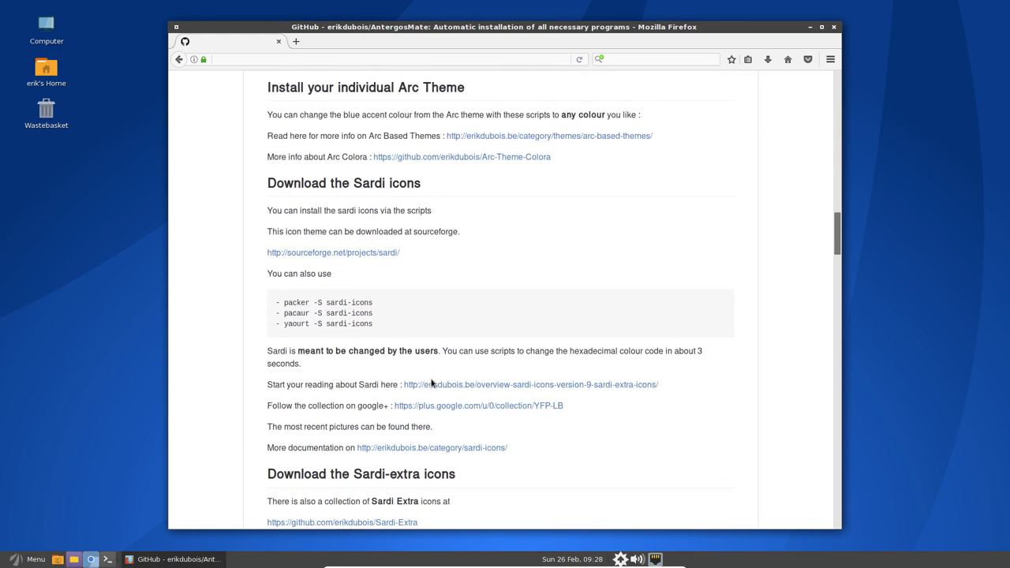
{"action": "scroll", "coordinate": [430, 383], "scroll_direction": "down", "scroll_amount": 13}
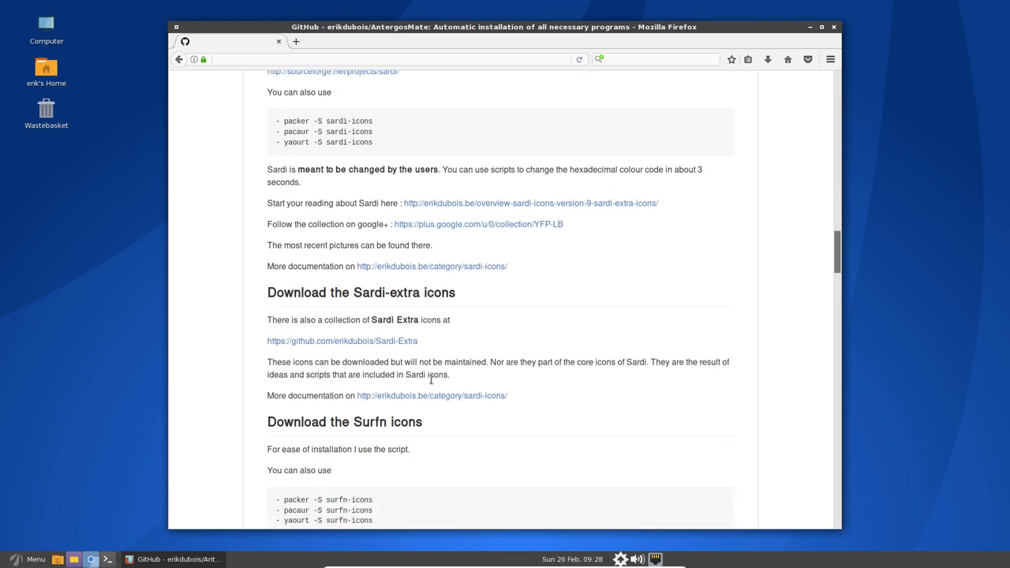
{"action": "scroll", "coordinate": [431, 379], "scroll_direction": "down", "scroll_amount": 6}
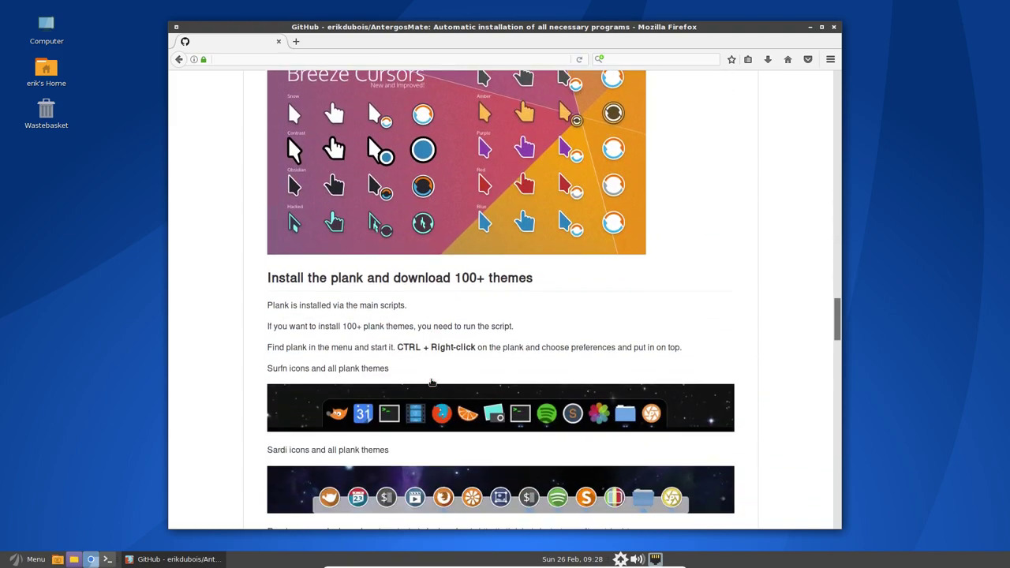
{"action": "scroll", "coordinate": [690, 131], "scroll_direction": "up", "scroll_amount": 20}
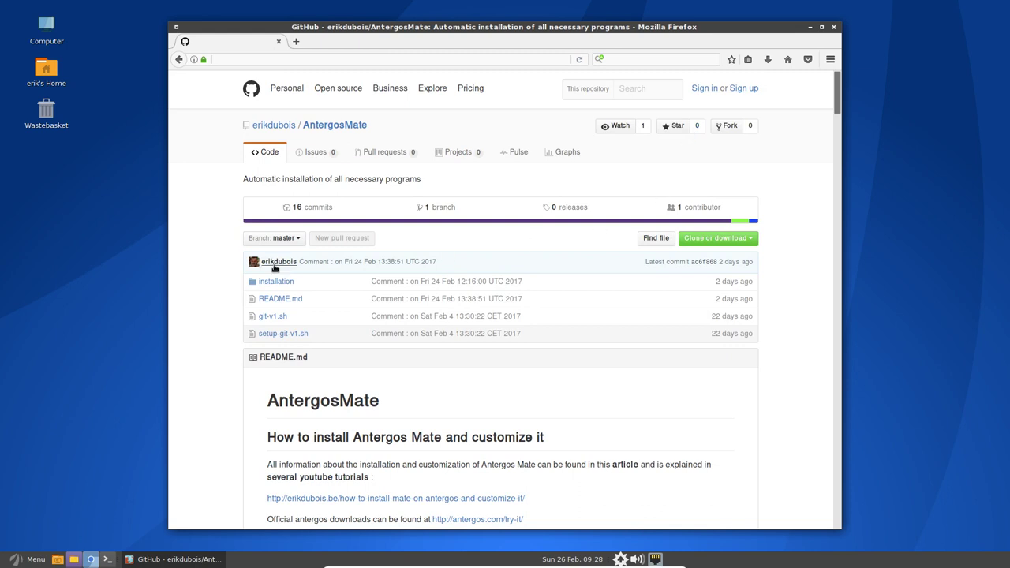
Open 010-install-fastest-antergos-mirrors-v1.sh in the repository's installation folder
{"action": "left_click", "coordinate": [269, 282]}
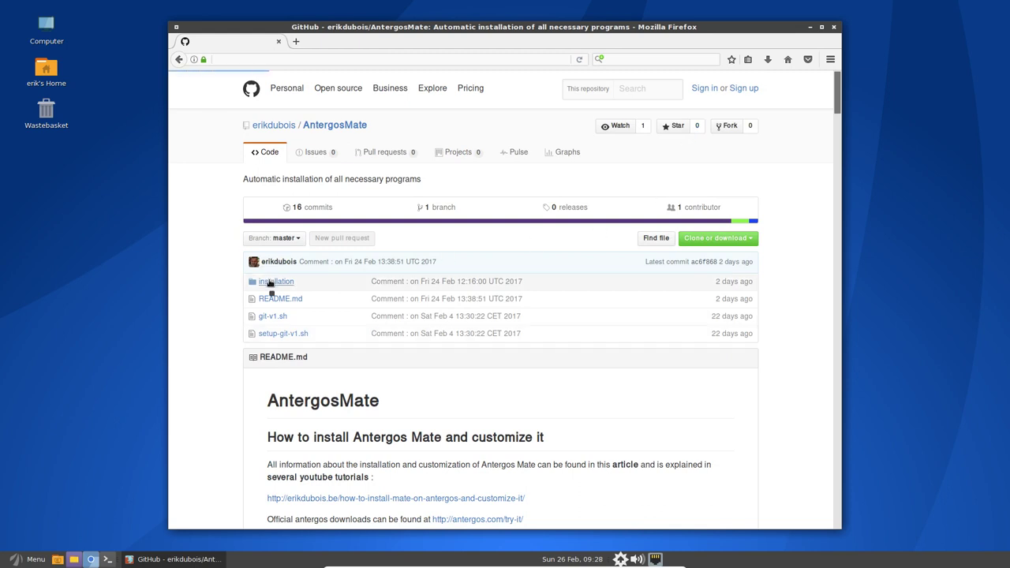
{"action": "left_click", "coordinate": [307, 259]}
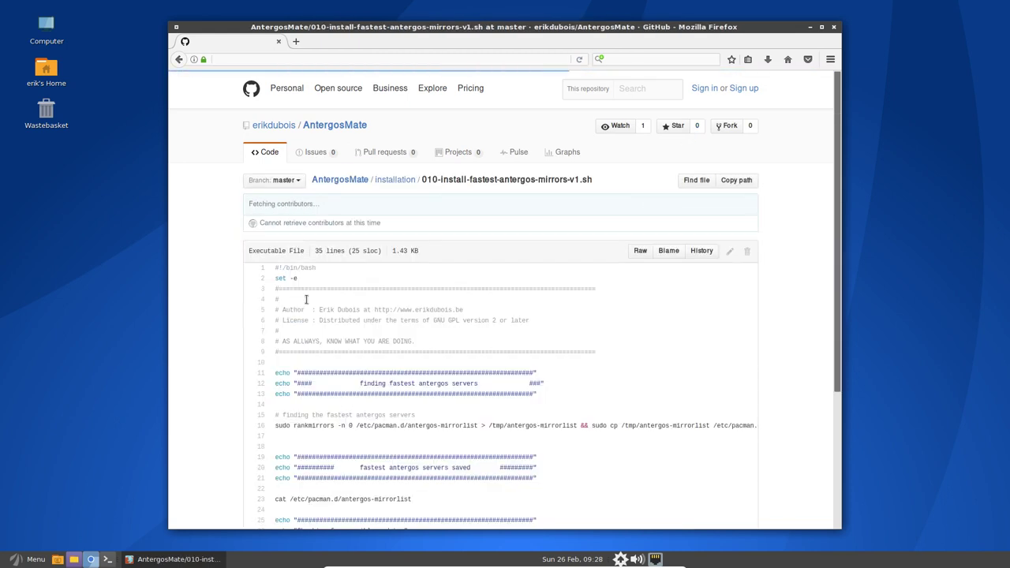
{"action": "scroll", "coordinate": [348, 393], "scroll_direction": "down", "scroll_amount": 2}
{"action": "scroll", "coordinate": [400, 309], "scroll_direction": "down", "scroll_amount": 2}
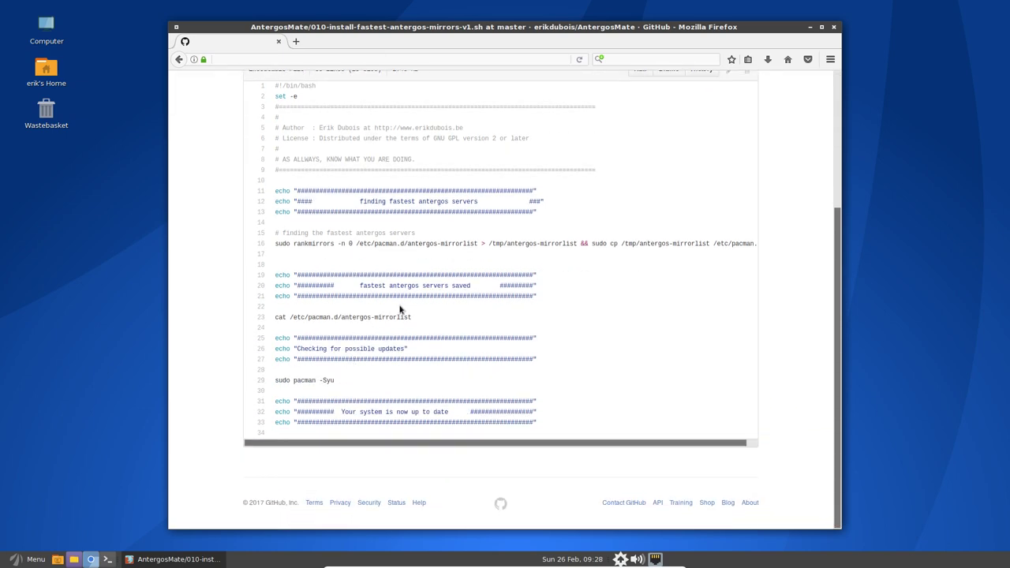
{"action": "scroll", "coordinate": [400, 309], "scroll_direction": "up", "scroll_amount": 4}
View the script as raw text, select all of it, then return to the installation folder
{"action": "left_click", "coordinate": [640, 252]}
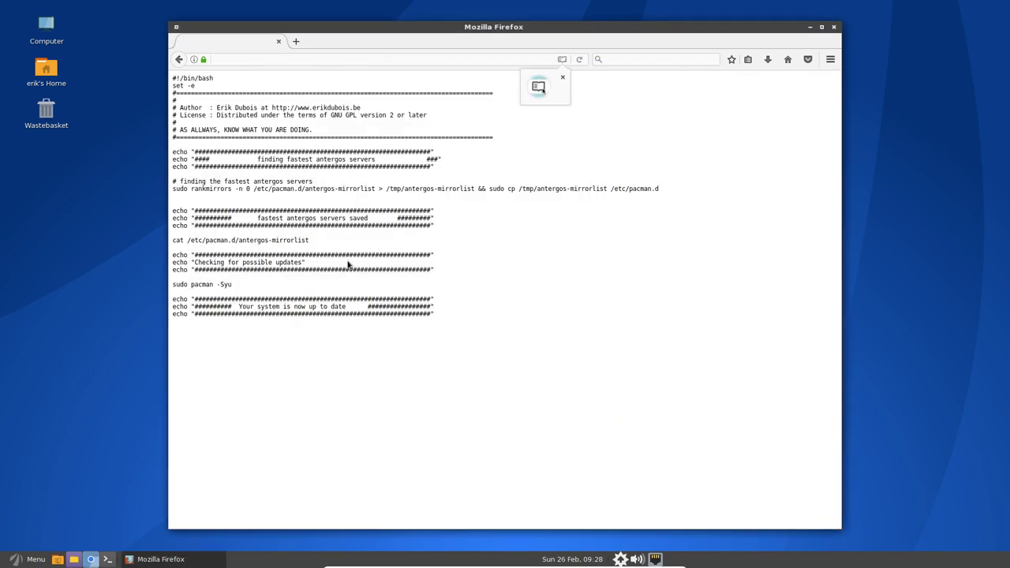
{"action": "key", "text": "ctrl+a"}
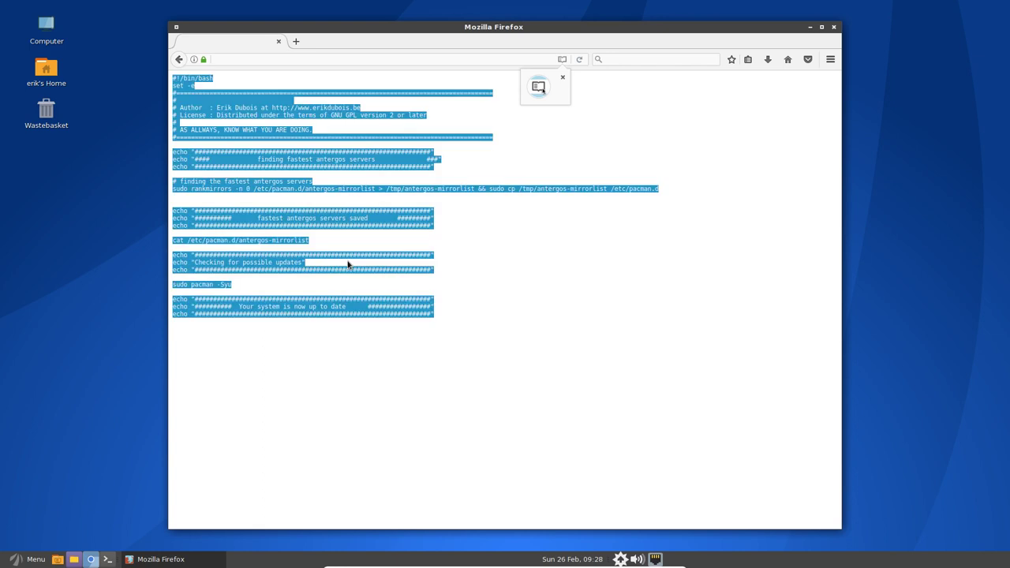
{"action": "left_click", "coordinate": [180, 60]}
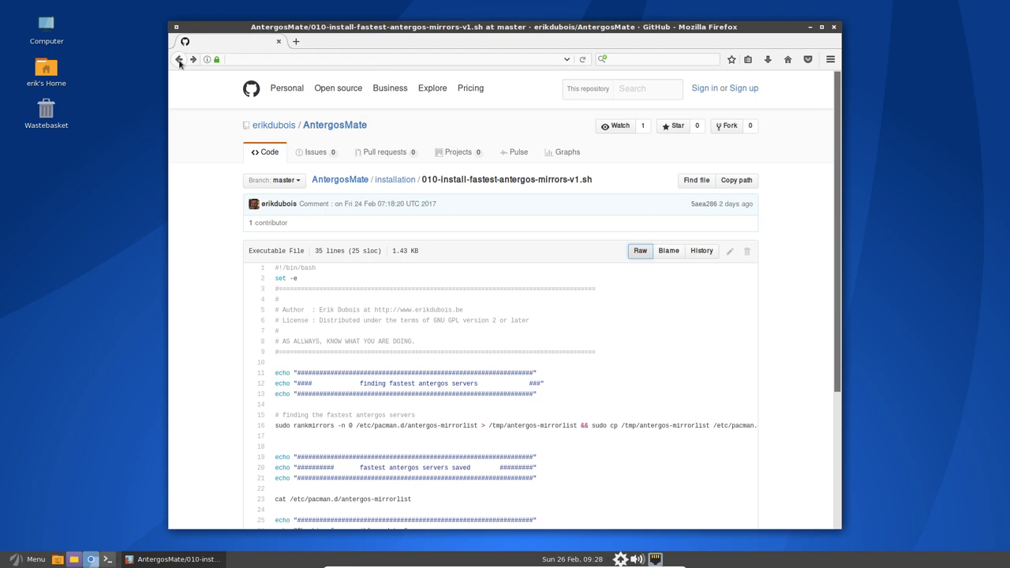
{"action": "left_click", "coordinate": [179, 61]}
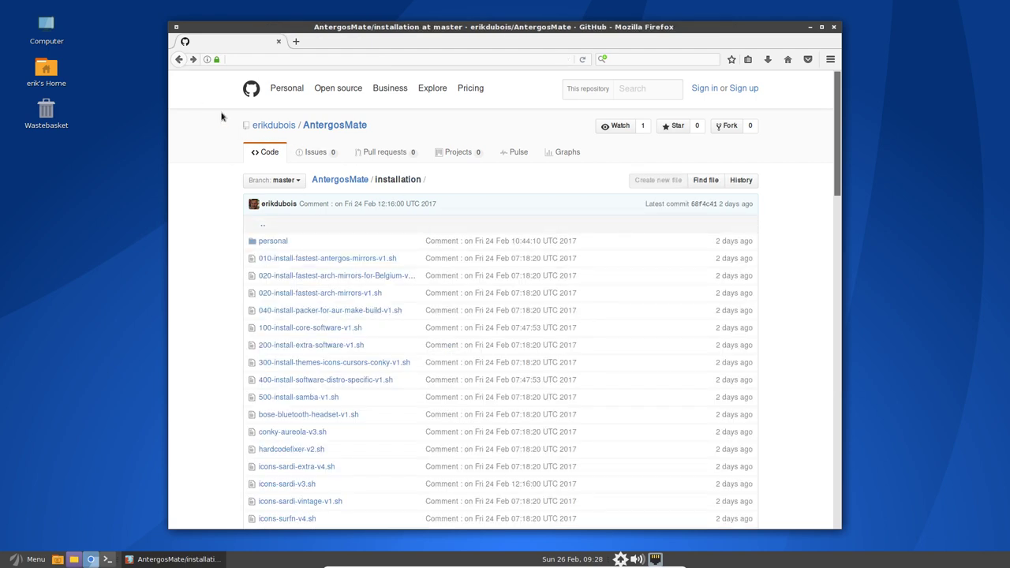
Go back to the AntergosMate repository home and copy its HTTPS clone URL
{"action": "left_click", "coordinate": [179, 59]}
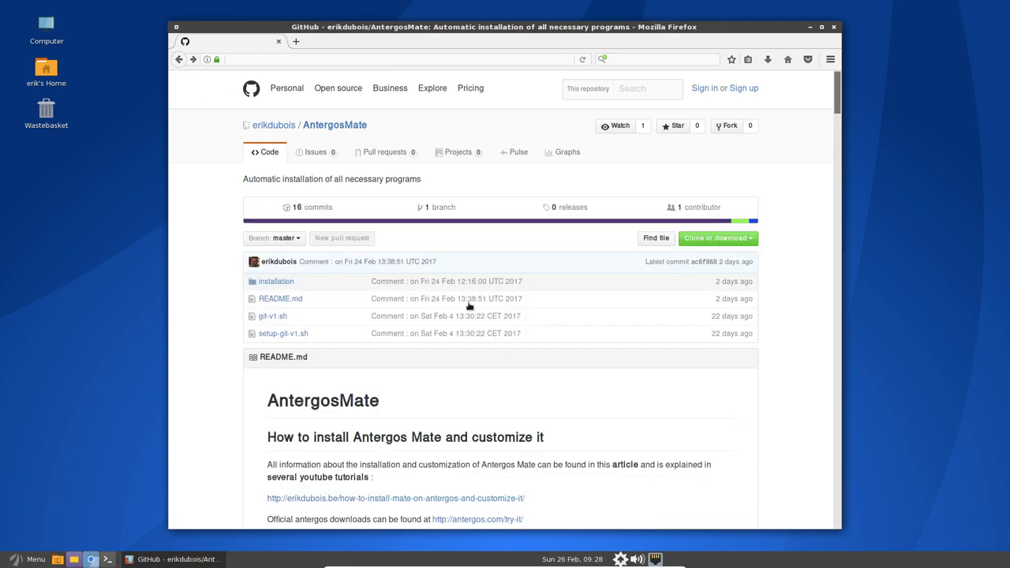
{"action": "left_click", "coordinate": [748, 239]}
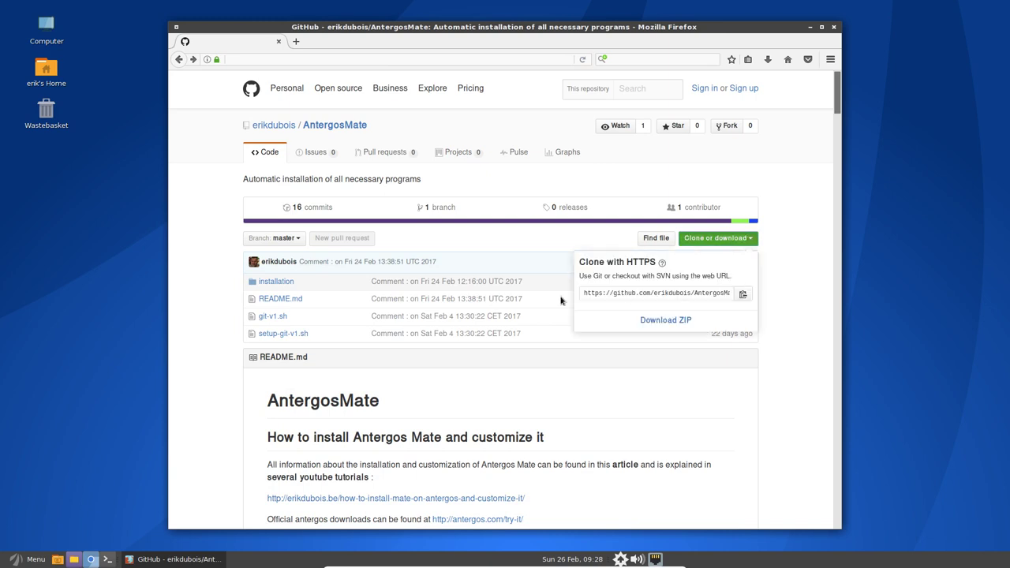
{"action": "left_click", "coordinate": [742, 295]}
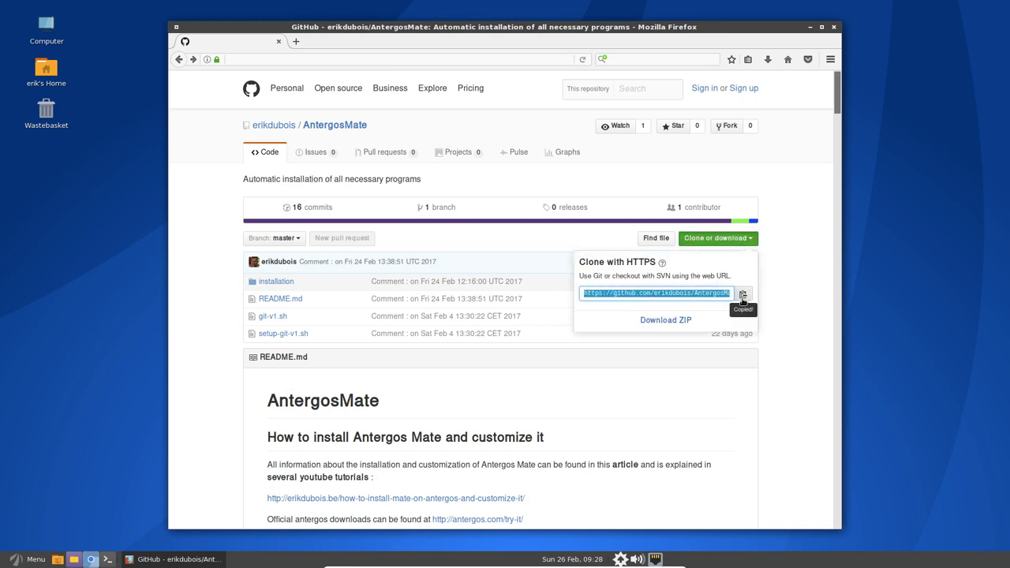
Minimise Firefox, create and open a DATA folder in the home folder, then right-click inside it
{"action": "left_click", "coordinate": [810, 28]}
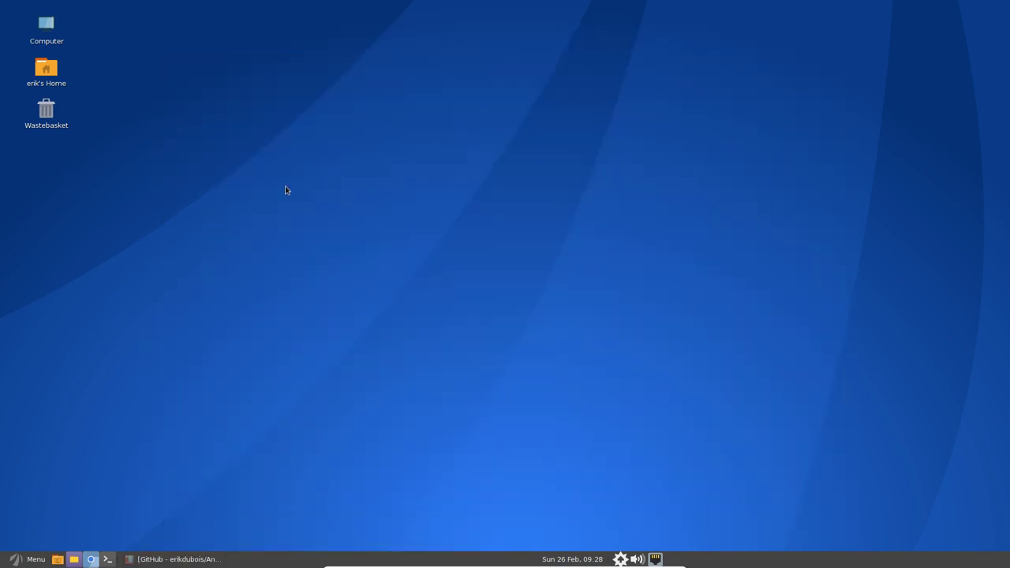
{"action": "left_click", "coordinate": [54, 70]}
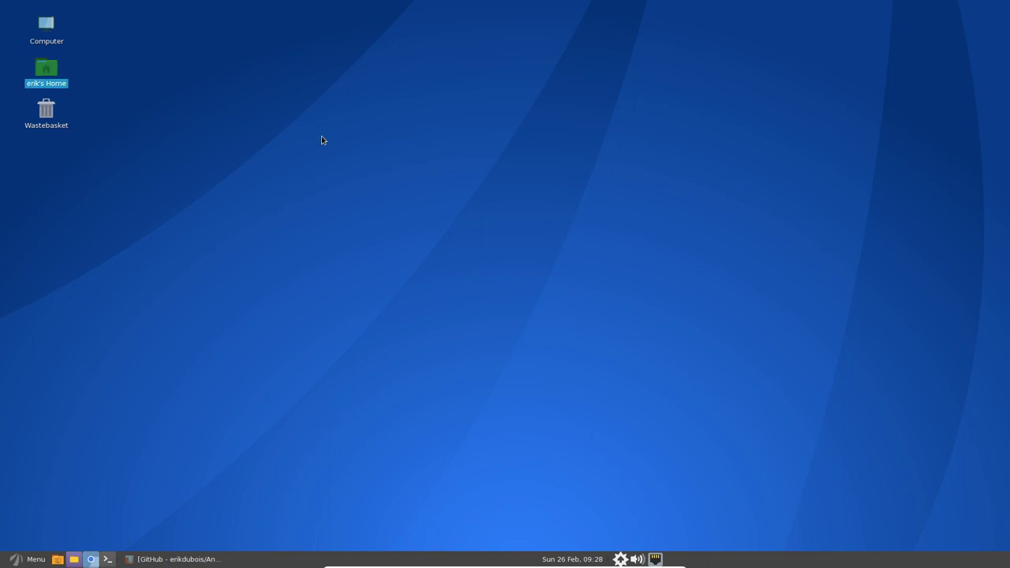
{"action": "right_click", "coordinate": [503, 372]}
{"action": "left_click", "coordinate": [546, 376]}
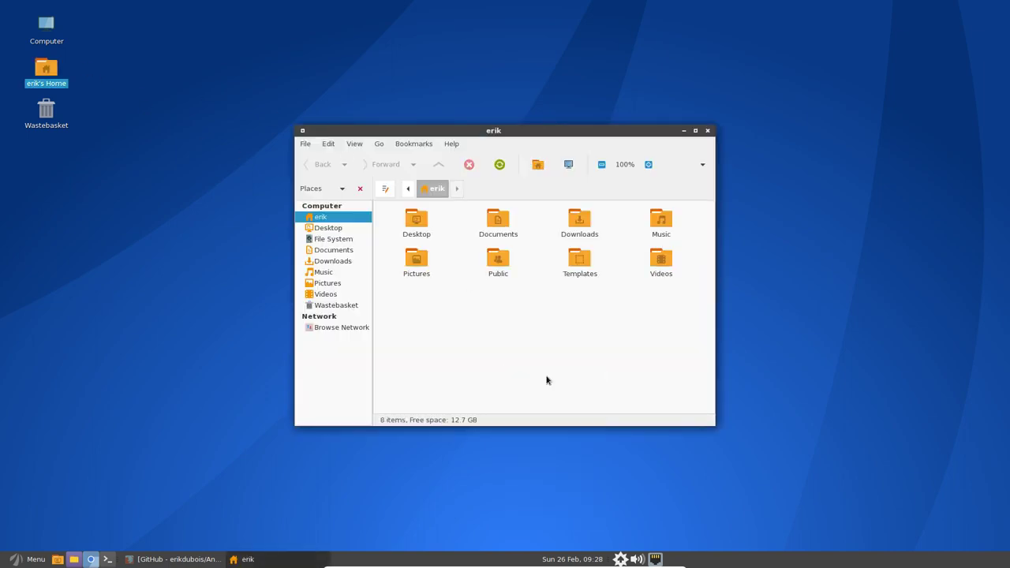
{"action": "type", "text": "DATA"}
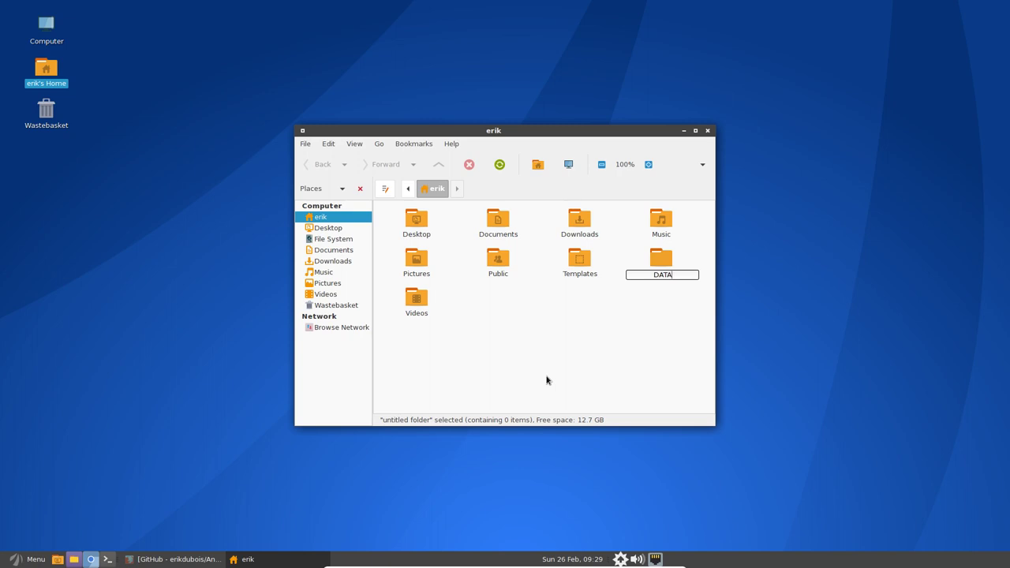
{"action": "key", "text": "Return"}
{"action": "double_click", "coordinate": [416, 224]}
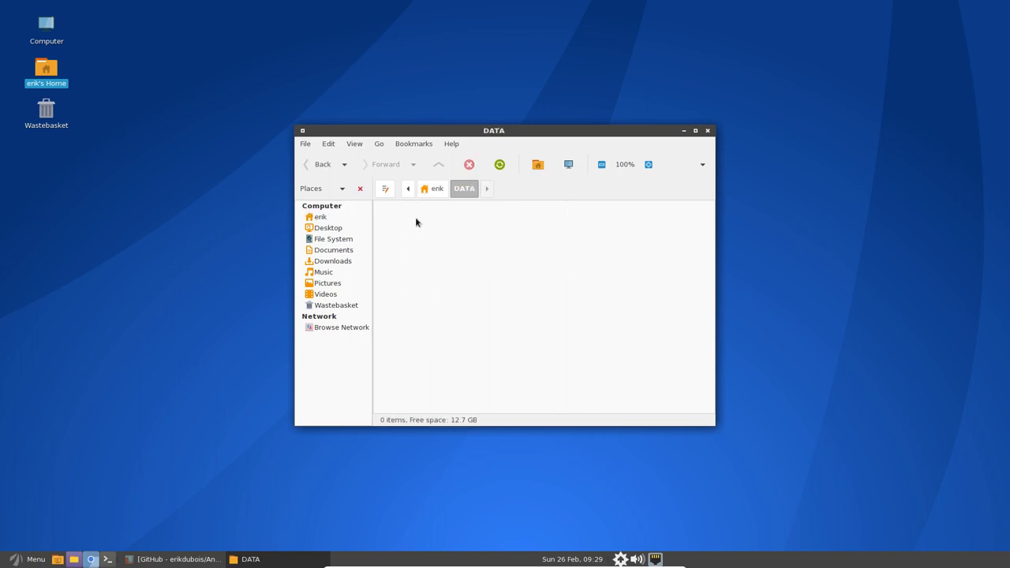
{"action": "right_click", "coordinate": [421, 261]}
Run sudo pacman -S git in the DATA folder and decline reinstalling the already-installed git
{"action": "left_click", "coordinate": [481, 299]}
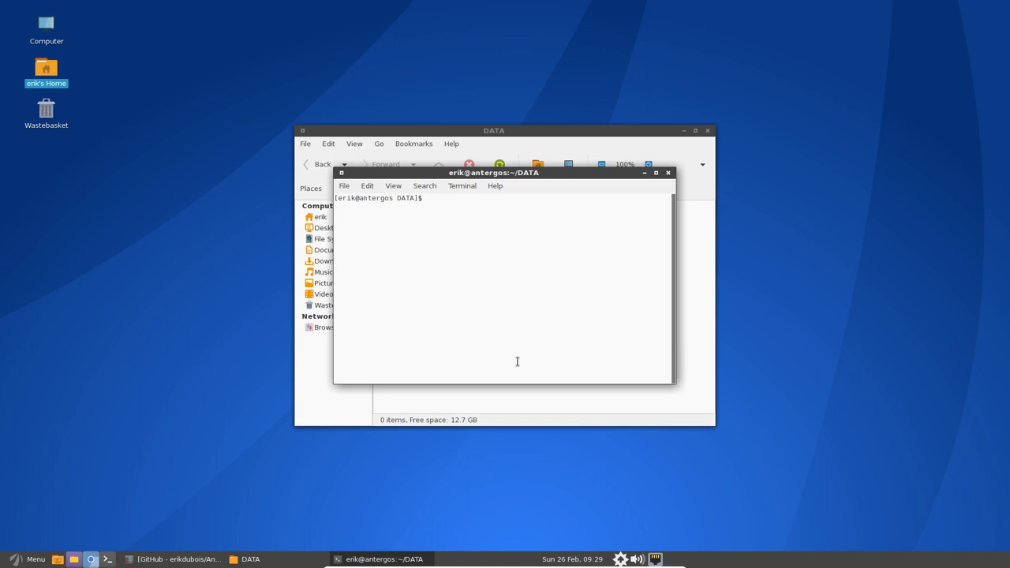
{"action": "type", "text": "s"}
{"action": "type", "text": "udo pacman -S git"}
{"action": "key", "text": "Return"}
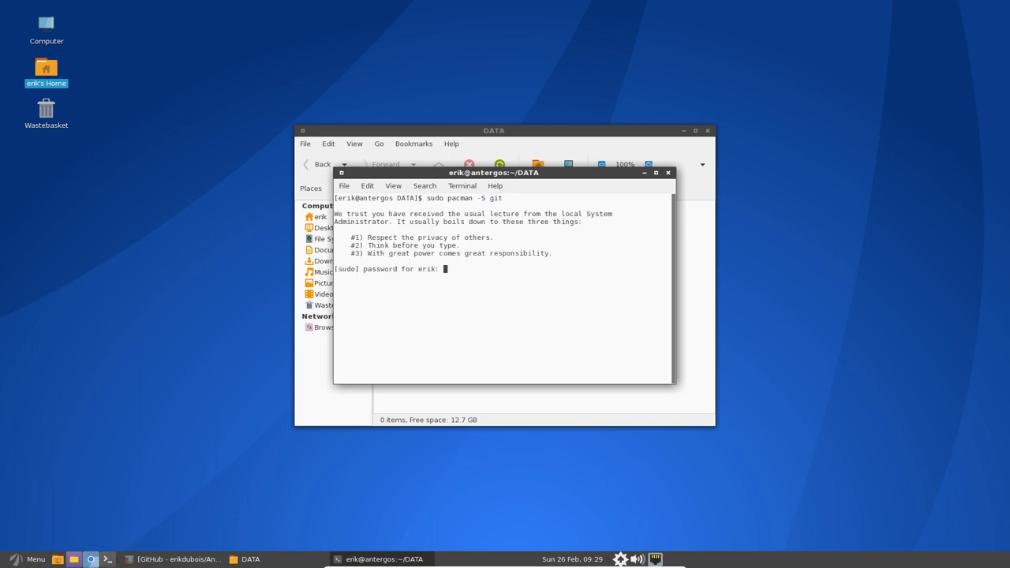
{"action": "key", "text": "Return"}
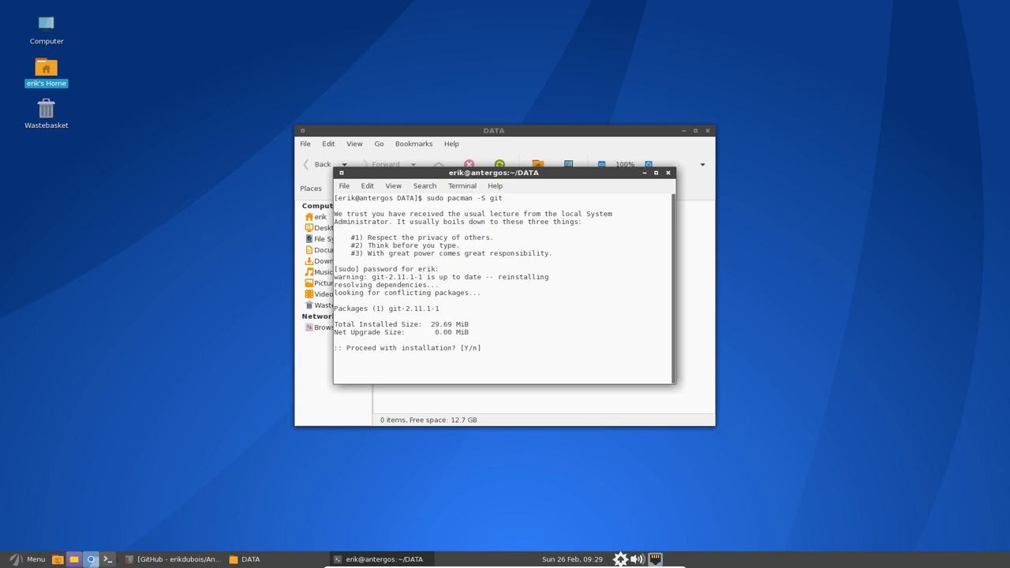
{"action": "left_click_drag", "start_coordinate": [497, 277], "coordinate": [553, 276]}
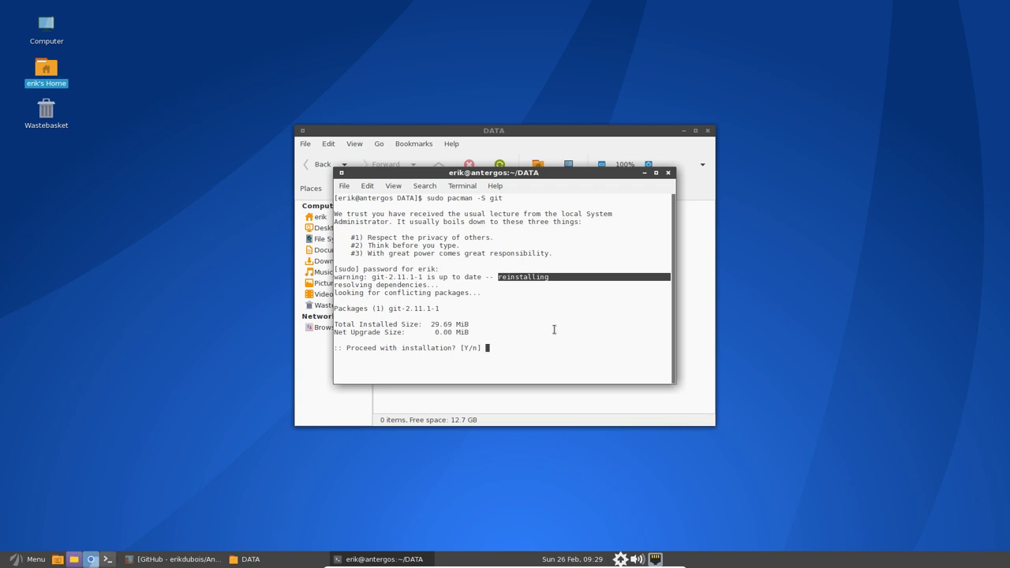
{"action": "type", "text": "n"}
{"action": "key", "text": "Return"}
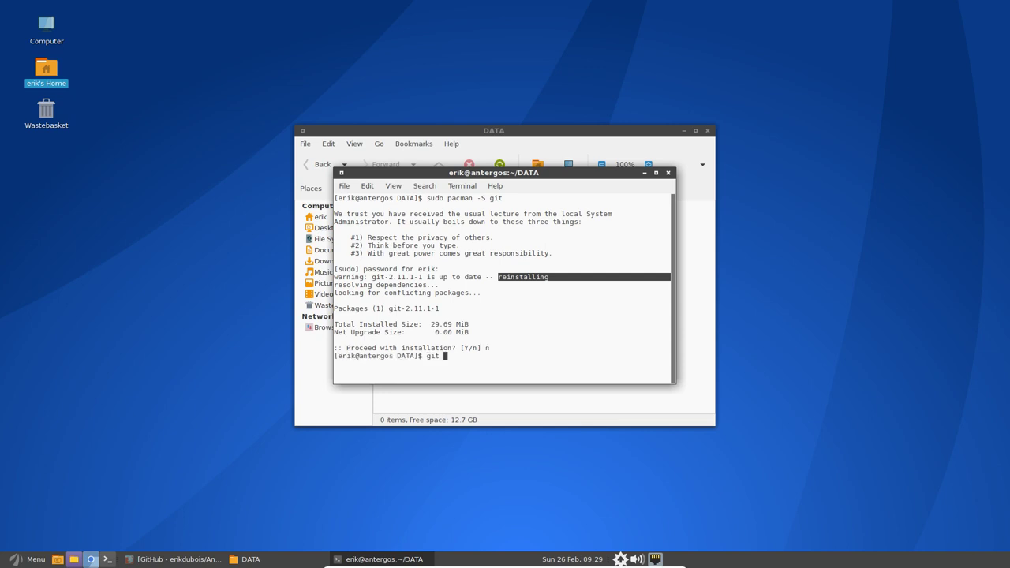
Clone the AntergosMate repository into DATA with git clone and the pasted URL
{"action": "type", "text": "git clone"}
{"action": "right_click", "coordinate": [524, 341]}
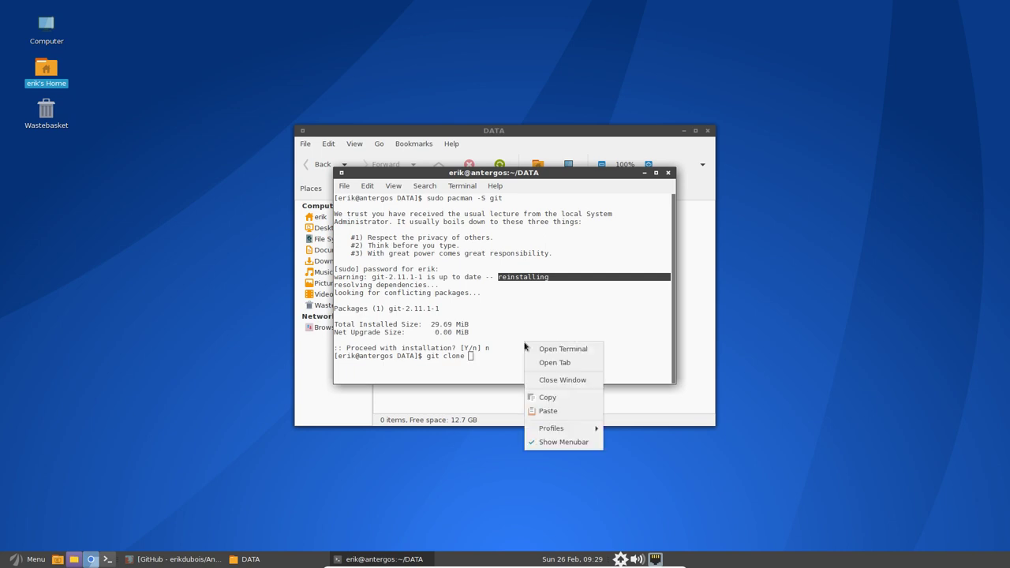
{"action": "left_click", "coordinate": [558, 411]}
{"action": "key", "text": "Return"}
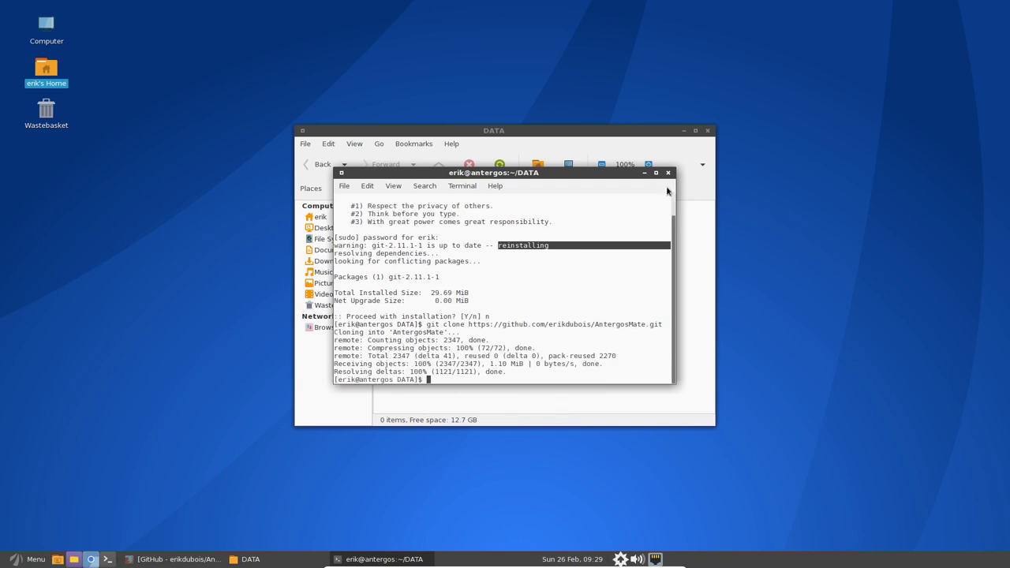
Close the terminal and open the newly cloned AntergosMate folder in DATA
{"action": "left_click", "coordinate": [667, 173]}
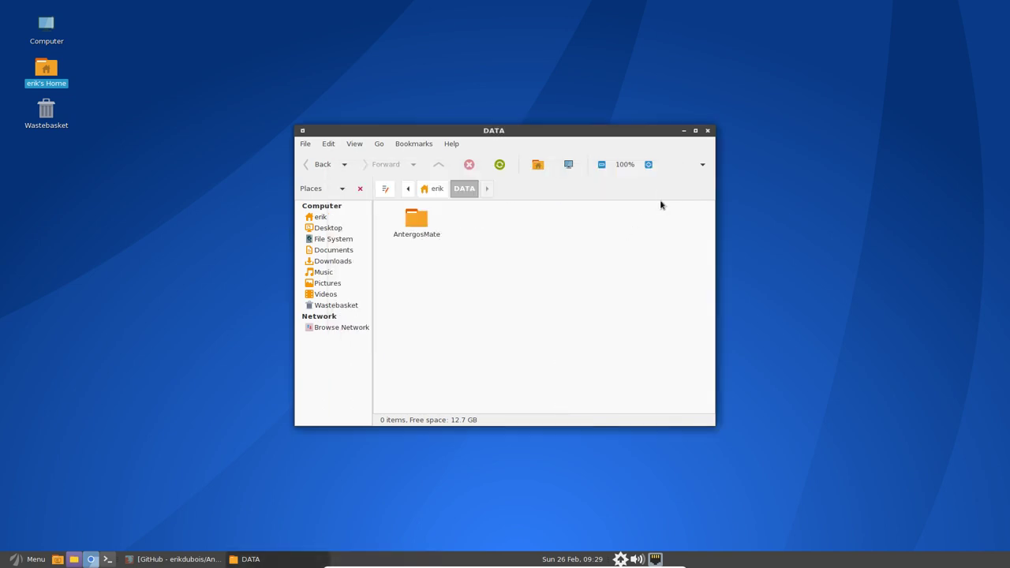
{"action": "left_click", "coordinate": [417, 221]}
{"action": "left_click_drag", "start_coordinate": [484, 130], "coordinate": [466, 77]}
{"action": "double_click", "coordinate": [398, 168]}
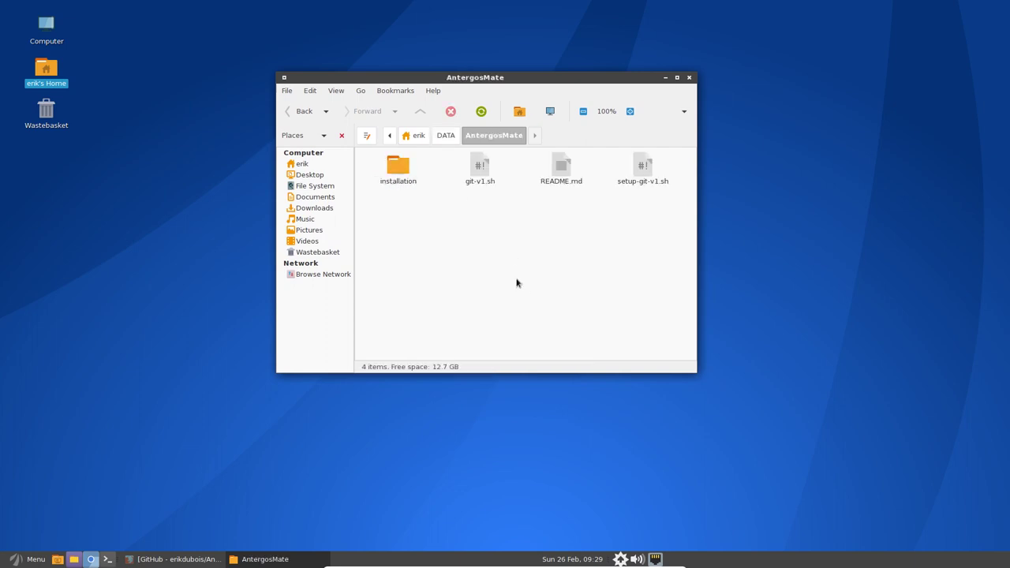
Open the installation folder, snap Caja to the left half, and open a terminal there
{"action": "left_click_drag", "start_coordinate": [456, 202], "coordinate": [663, 313]}
{"action": "left_click", "coordinate": [626, 318]}
{"action": "double_click", "coordinate": [400, 162]}
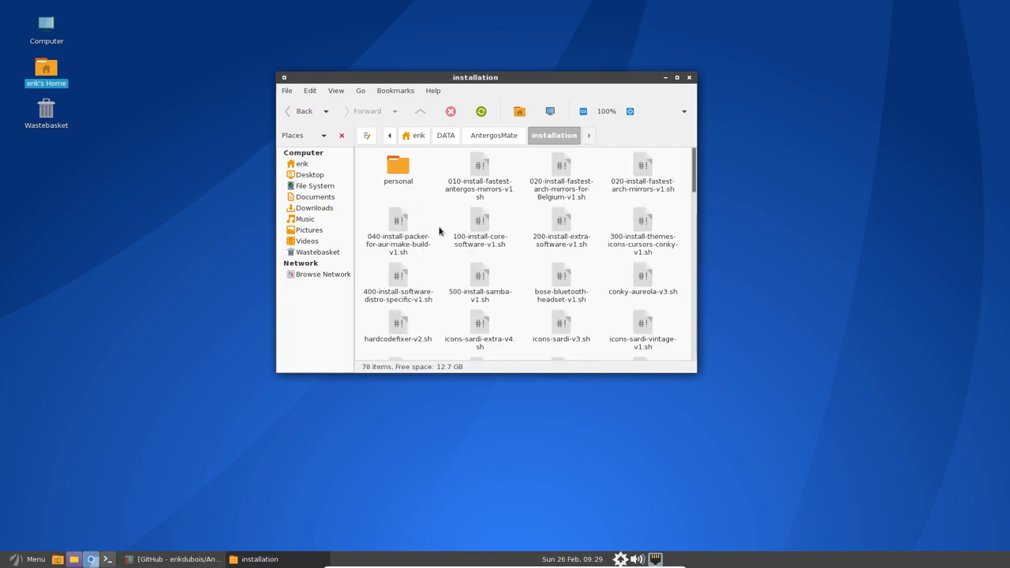
{"action": "left_click_drag", "start_coordinate": [553, 77], "coordinate": [0, 224]}
{"action": "right_click", "coordinate": [165, 198]}
{"action": "key", "text": "Escape"}
{"action": "key", "text": "ctrl+alt+t"}
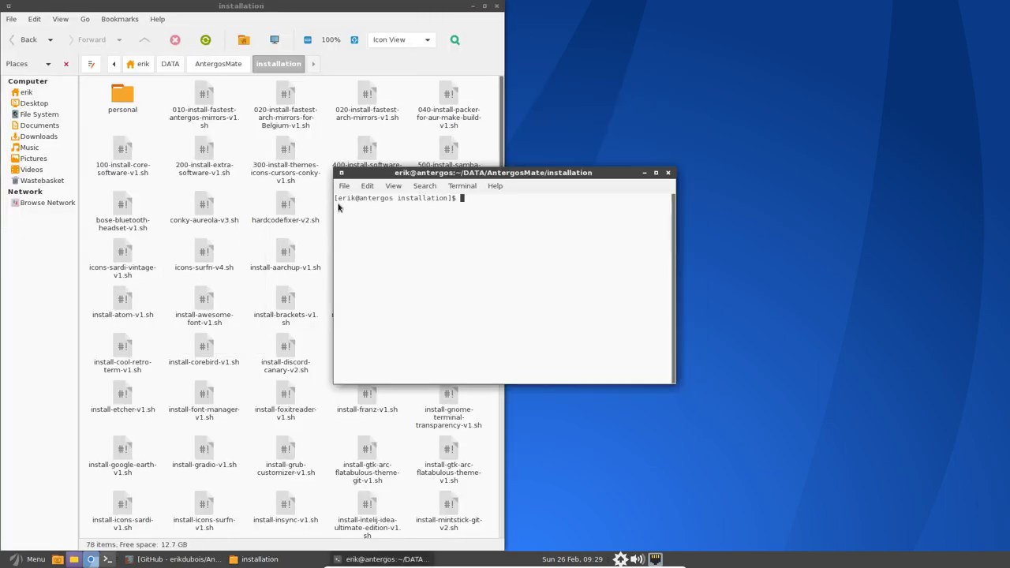
Snap the terminal right and give the Default profile a custom 90×33 size
{"action": "left_click_drag", "start_coordinate": [505, 167], "coordinate": [1009, 180]}
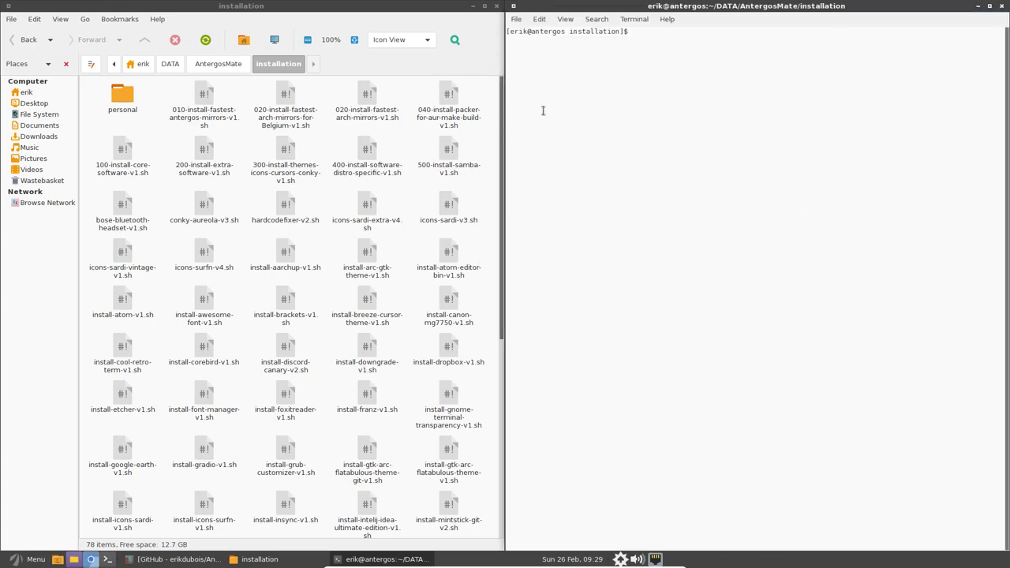
{"action": "left_click", "coordinate": [537, 20]}
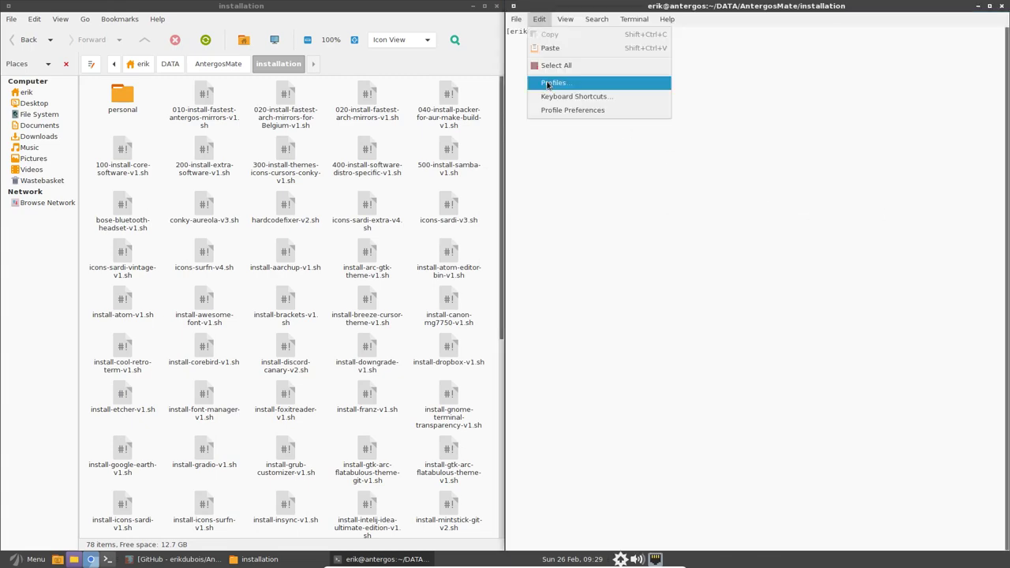
{"action": "left_click", "coordinate": [584, 111]}
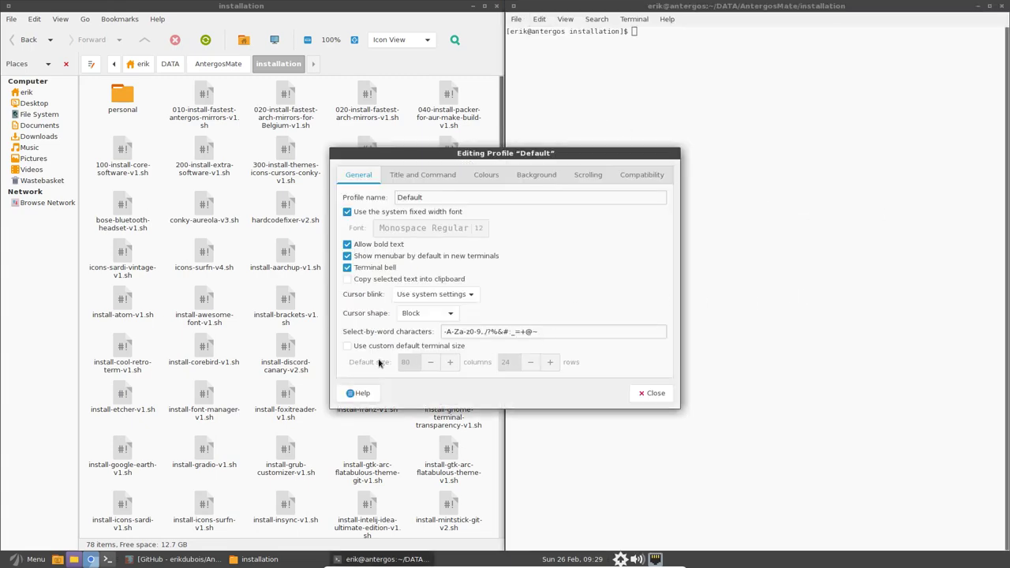
{"action": "left_click", "coordinate": [374, 348]}
{"action": "left_click", "coordinate": [451, 361]}
{"action": "left_click", "coordinate": [450, 361]}
{"action": "left_click", "coordinate": [450, 361]}
{"action": "left_click", "coordinate": [451, 361]}
{"action": "left_click", "coordinate": [451, 361]}
{"action": "left_click", "coordinate": [451, 361]}
{"action": "left_click", "coordinate": [550, 361]}
{"action": "left_click", "coordinate": [550, 361]}
{"action": "left_click", "coordinate": [550, 362]}
{"action": "left_click", "coordinate": [549, 361]}
{"action": "left_click", "coordinate": [550, 361]}
{"action": "left_click", "coordinate": [550, 361]}
{"action": "left_click", "coordinate": [550, 361]}
{"action": "left_click", "coordinate": [550, 362]}
{"action": "left_click", "coordinate": [550, 362]}
{"action": "left_click", "coordinate": [451, 362]}
{"action": "left_click", "coordinate": [450, 362]}
{"action": "left_click", "coordinate": [450, 361]}
{"action": "left_click", "coordinate": [450, 361]}
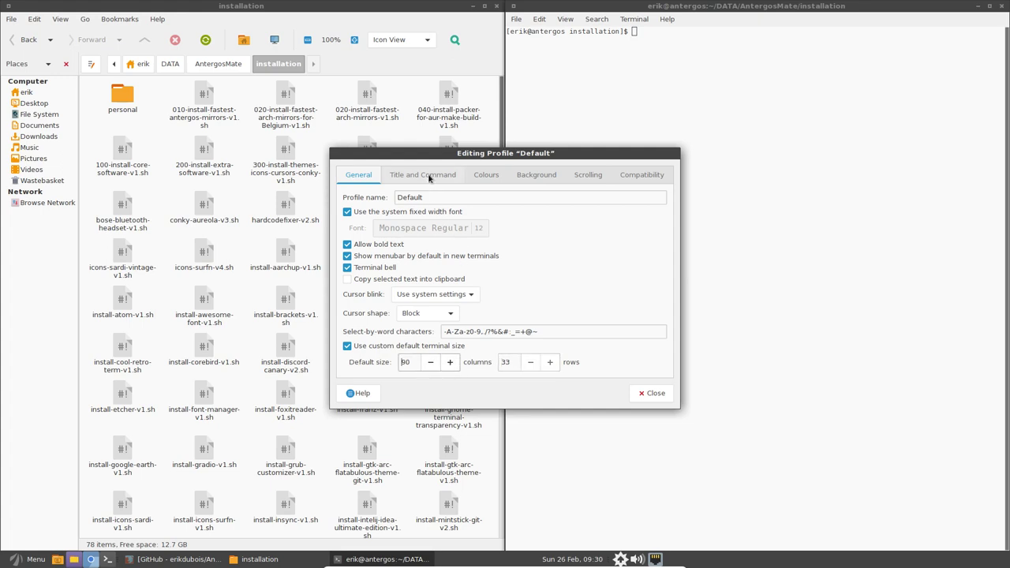
Replace the system fixed-width font with Monospace Regular 15
{"action": "left_click", "coordinate": [388, 212]}
{"action": "left_click", "coordinate": [472, 229]}
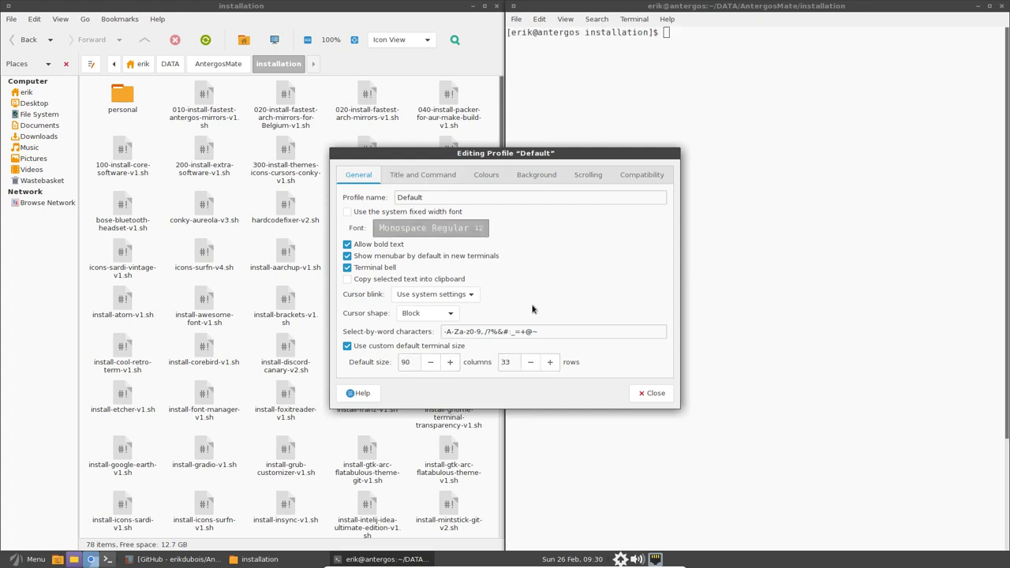
{"action": "left_click", "coordinate": [600, 385]}
{"action": "left_click", "coordinate": [599, 385]}
{"action": "left_click", "coordinate": [600, 385]}
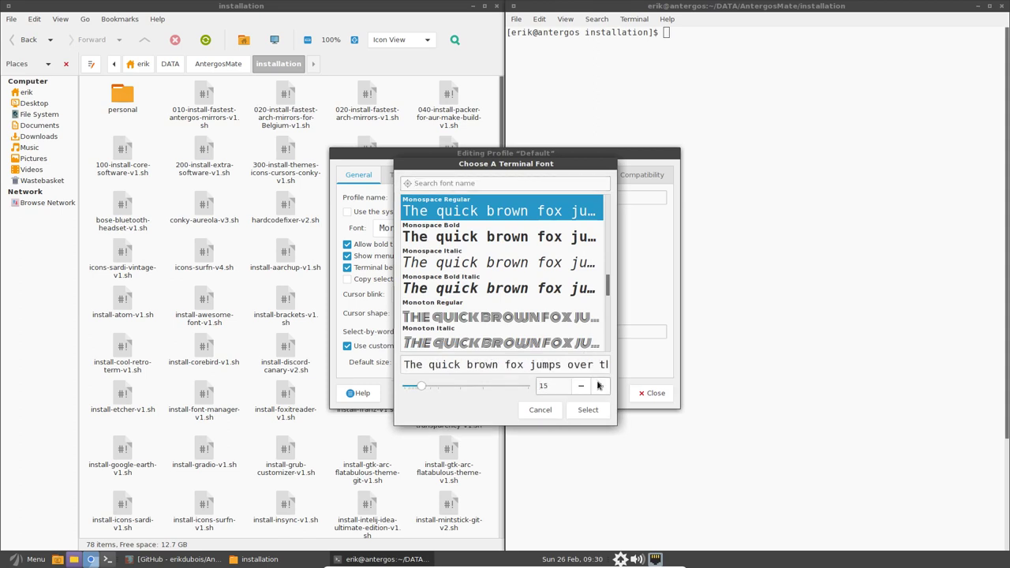
{"action": "left_click", "coordinate": [588, 410]}
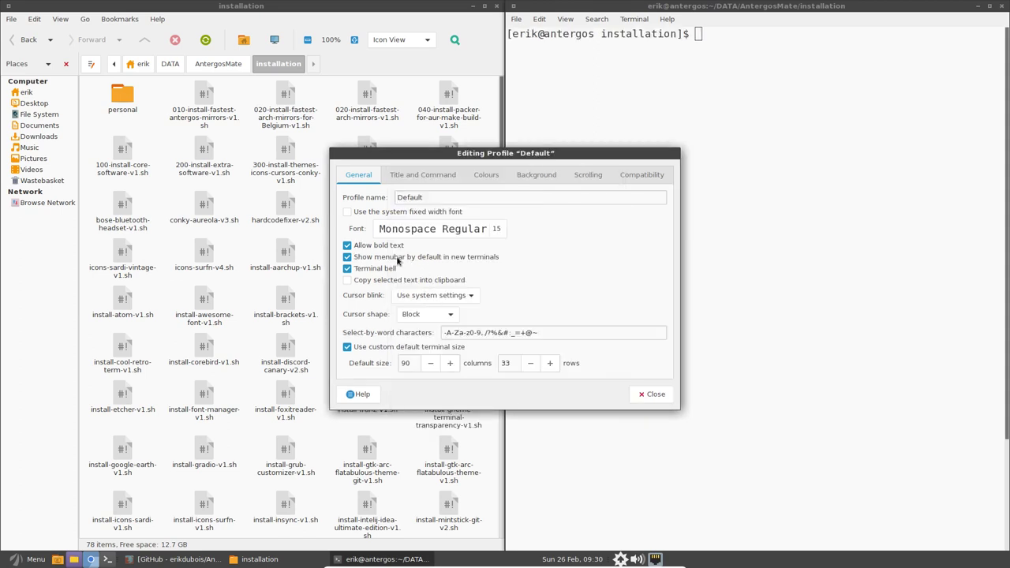
Make the terminal background transparent, keeping the system theme colours
{"action": "left_click", "coordinate": [425, 175]}
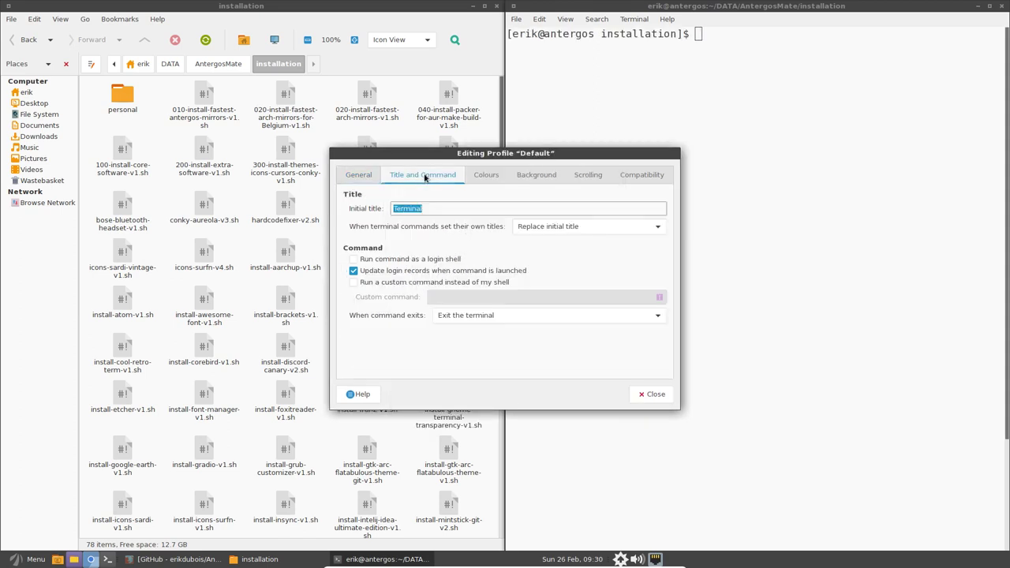
{"action": "left_click", "coordinate": [487, 175]}
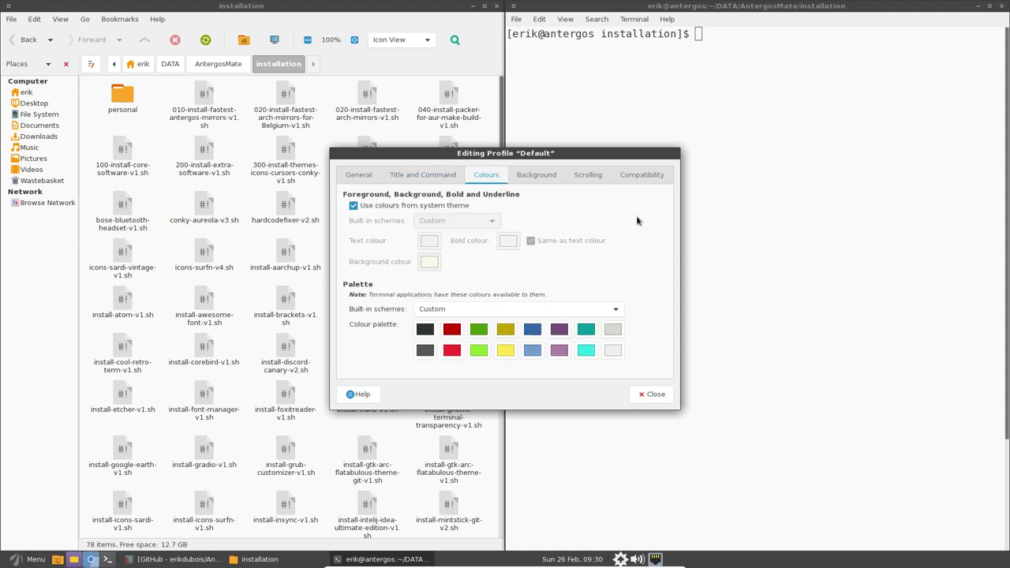
{"action": "left_click", "coordinate": [544, 178]}
{"action": "left_click", "coordinate": [403, 207]}
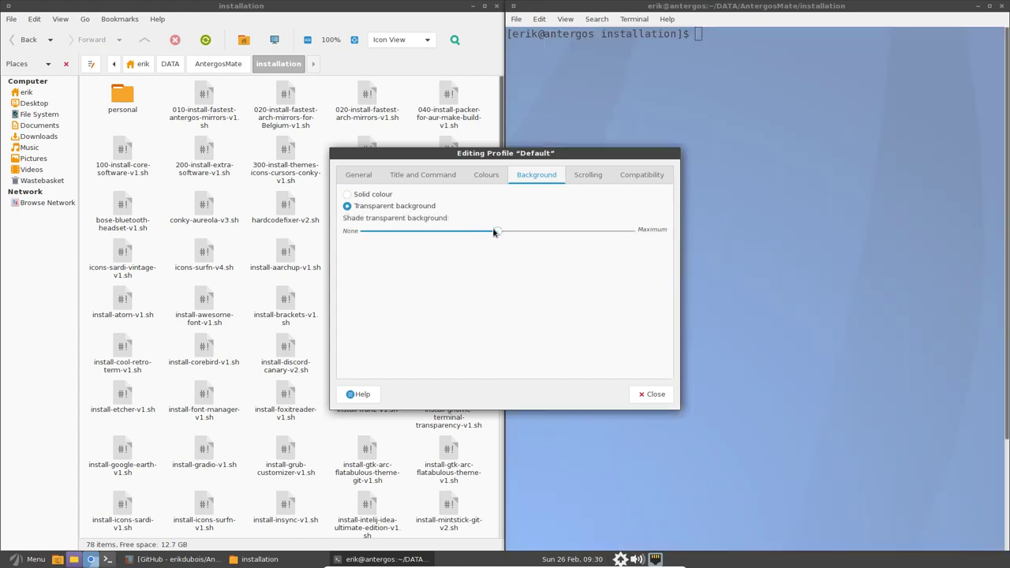
{"action": "mouse_move", "coordinate": [499, 232]}
{"action": "left_mouse_down"}
{"action": "mouse_move", "coordinate": [602, 233]}
{"action": "mouse_move", "coordinate": [425, 238]}
{"action": "mouse_move", "coordinate": [496, 234]}
{"action": "mouse_move", "coordinate": [486, 233]}
{"action": "left_mouse_up"}
{"action": "left_click", "coordinate": [486, 175]}
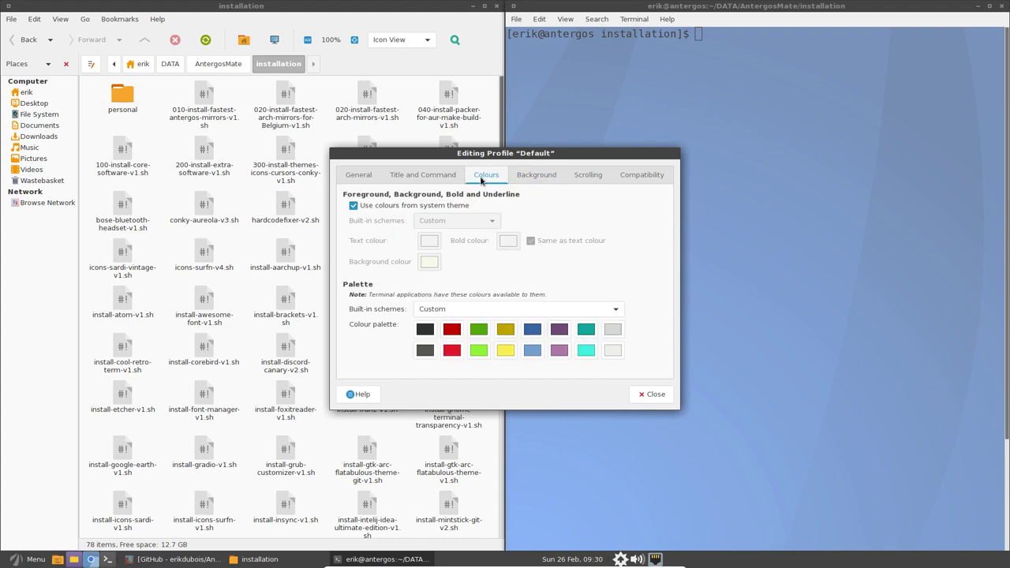
{"action": "left_click", "coordinate": [392, 207]}
{"action": "left_click", "coordinate": [388, 208]}
{"action": "left_click", "coordinate": [387, 208]}
Disable the scrollbar, set unlimited scrollback, and close the profile preferences
{"action": "left_click", "coordinate": [539, 177]}
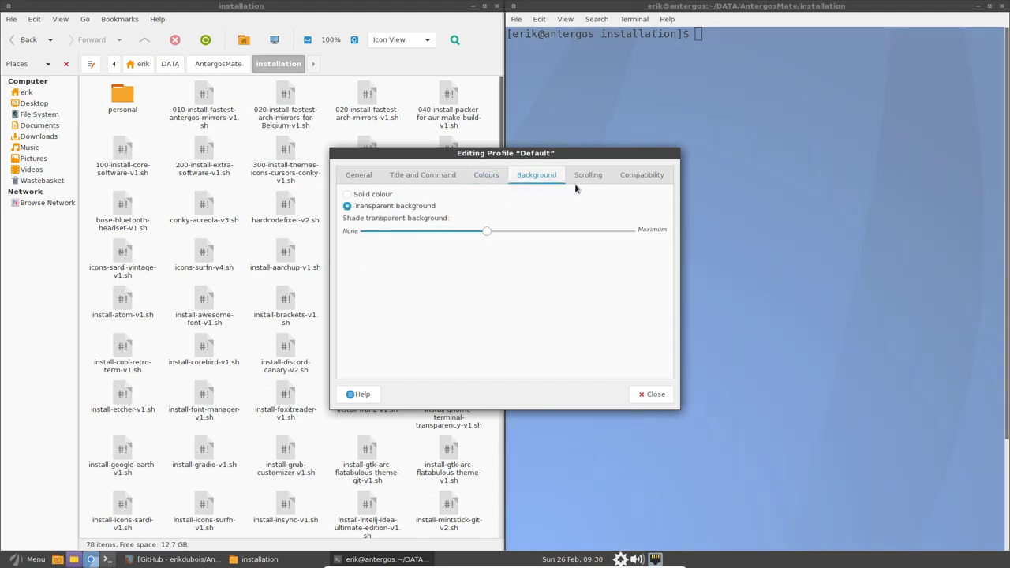
{"action": "left_click", "coordinate": [590, 175]}
{"action": "left_click", "coordinate": [478, 199]}
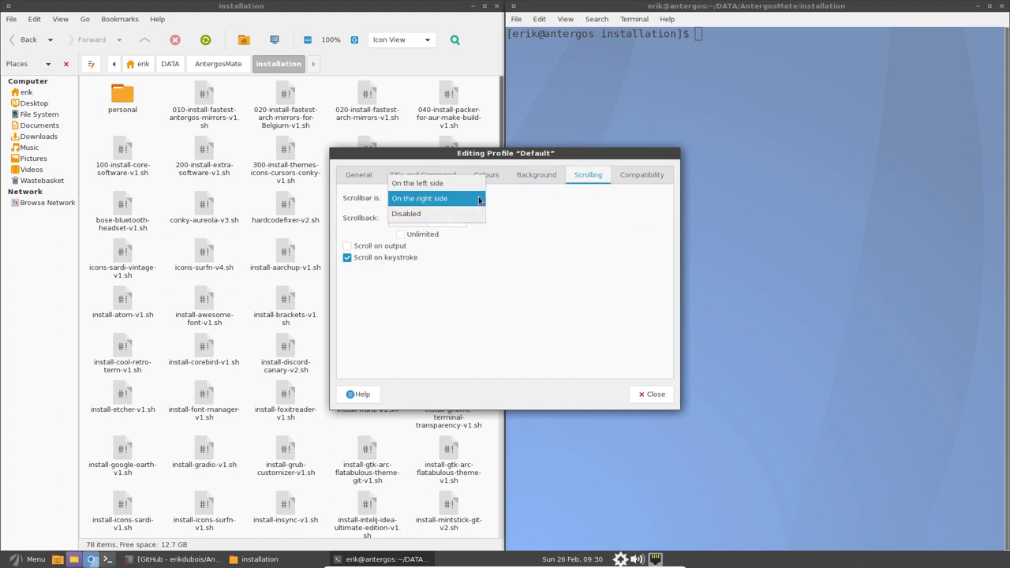
{"action": "left_click", "coordinate": [464, 214]}
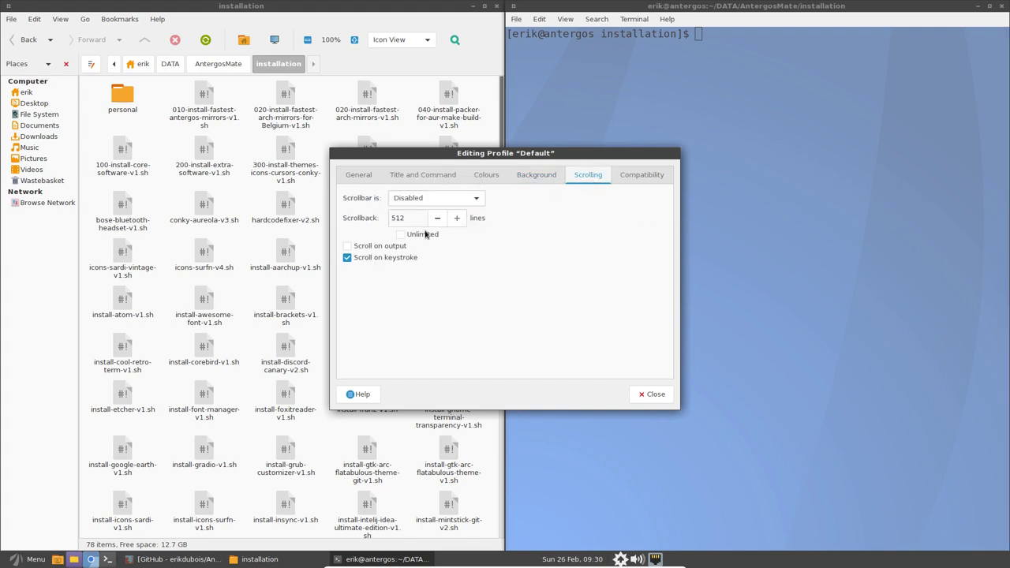
{"action": "left_click", "coordinate": [400, 234]}
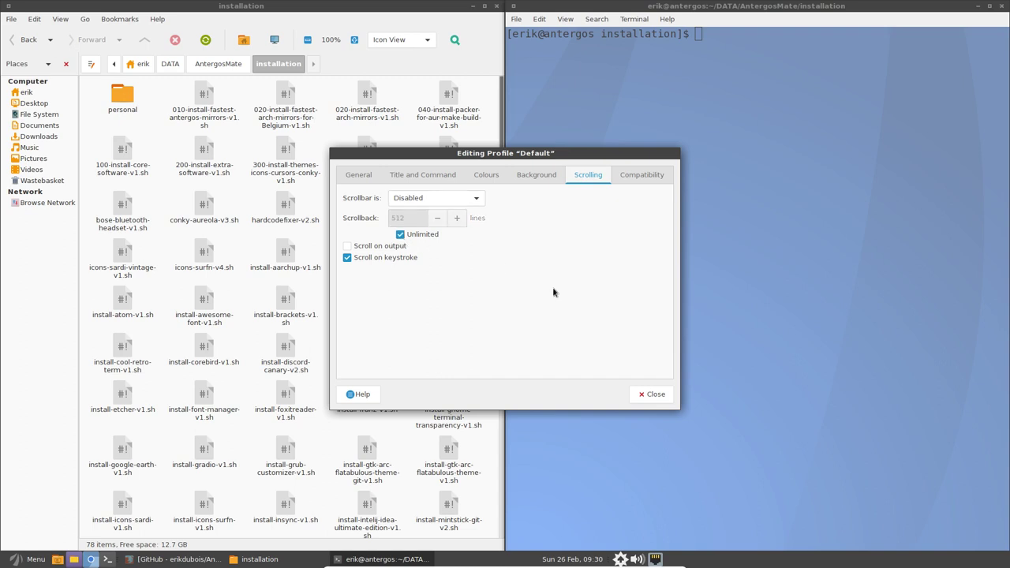
{"action": "left_click", "coordinate": [650, 394]}
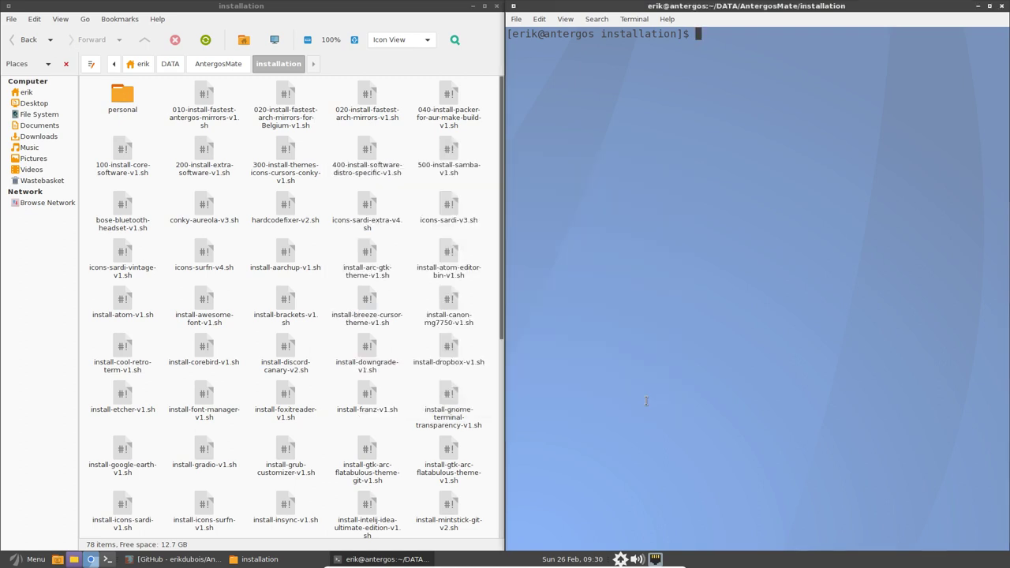
Reopen a terminal in the installation folder with the new profile, snapped to the right half
{"action": "left_click", "coordinate": [1002, 5]}
{"action": "right_click", "coordinate": [408, 187]}
{"action": "left_click", "coordinate": [451, 228]}
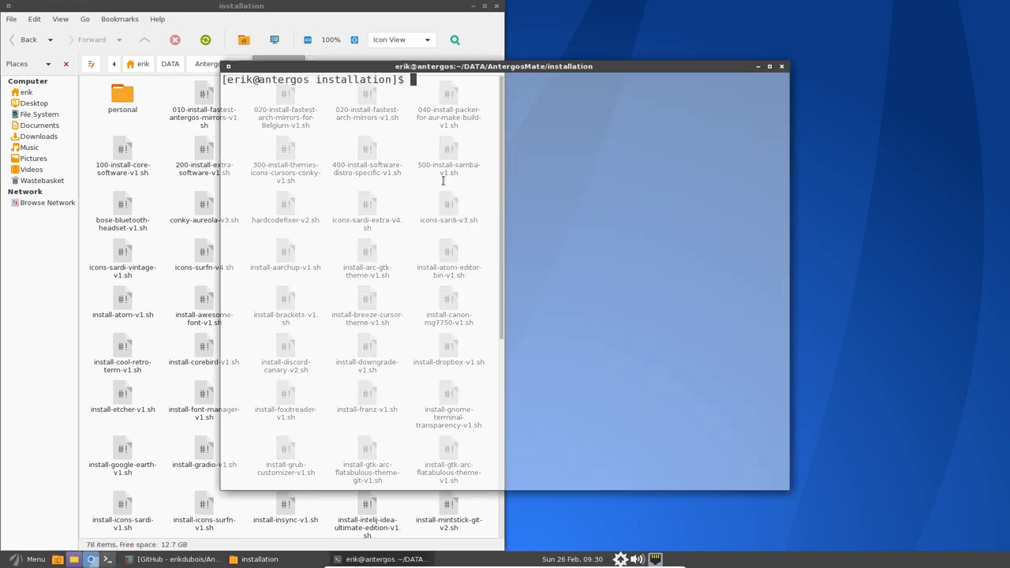
{"action": "left_click_drag", "start_coordinate": [584, 71], "coordinate": [1009, 139]}
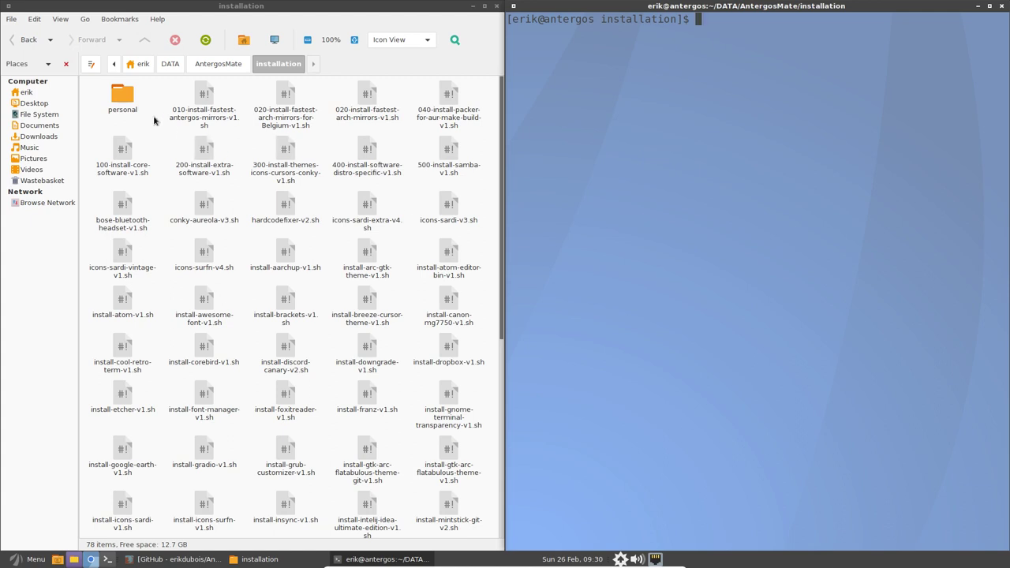
{"action": "left_click_drag", "start_coordinate": [157, 81], "coordinate": [401, 119]}
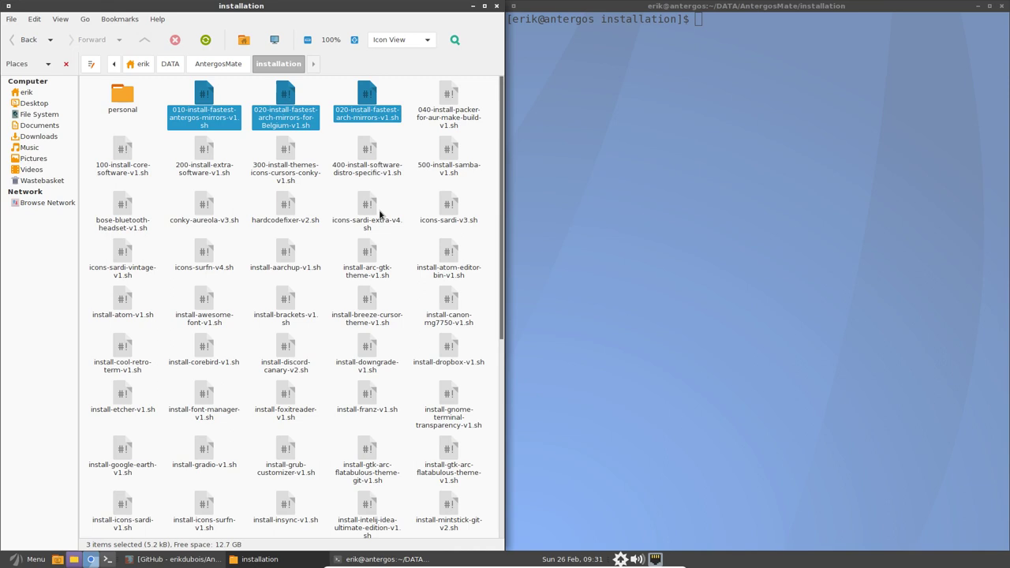
Run 040-install-packer-for-aur-make-build-v1.sh with the sudo password to start installing packer
{"action": "left_click", "coordinate": [677, 115]}
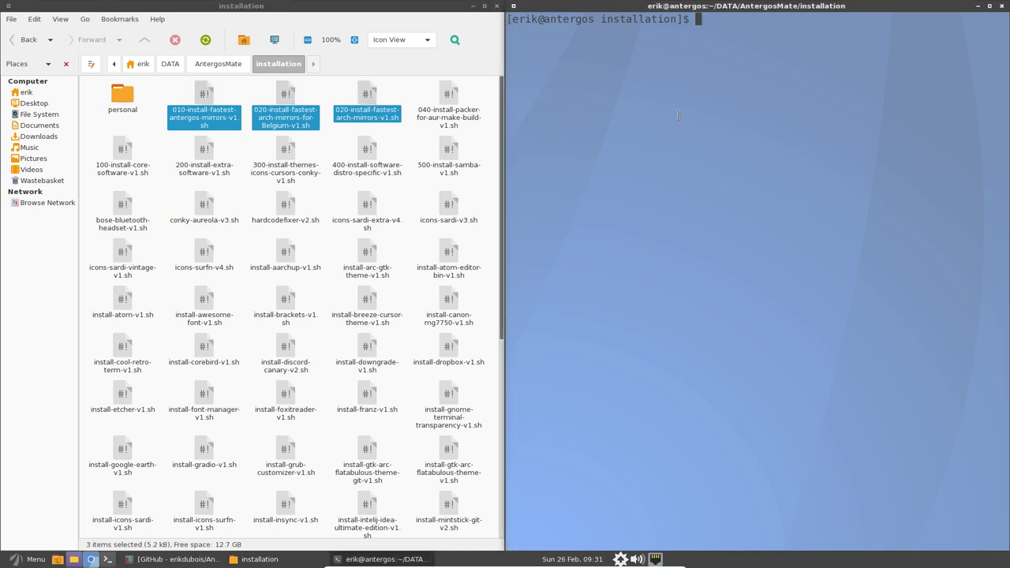
{"action": "type", "text": "./04"}
{"action": "key", "text": "Tab"}
{"action": "key", "text": "Return"}
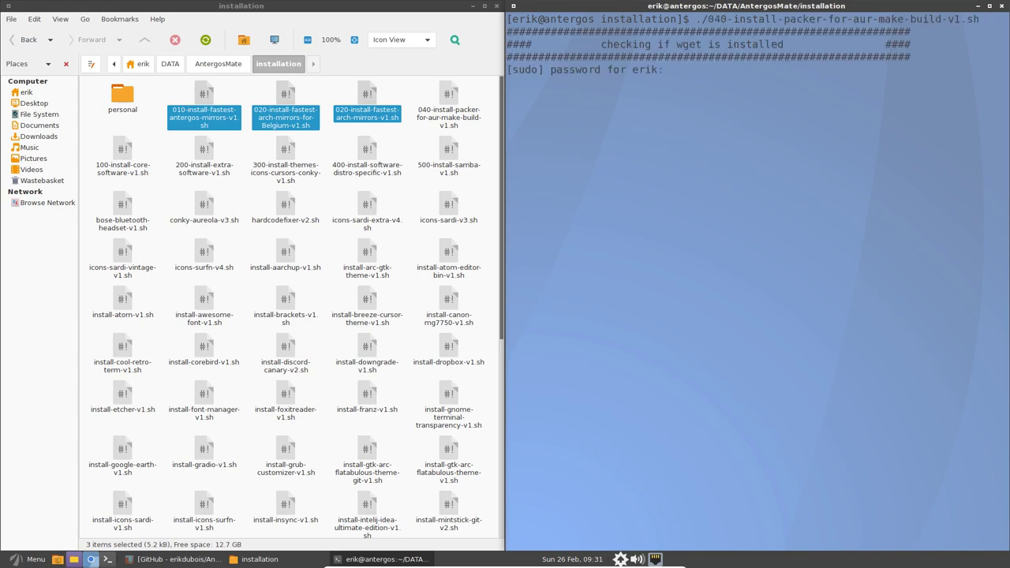
{"action": "key", "text": "Return"}
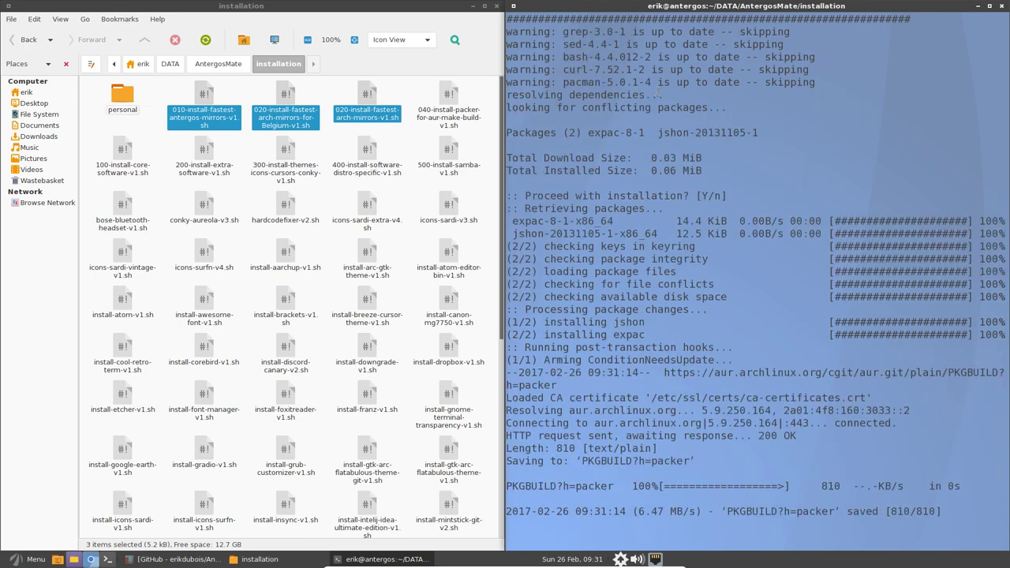
Try displaying the 040 script, which opens in LibreOffice Writer, then close Writer
{"action": "double_click", "coordinate": [449, 100]}
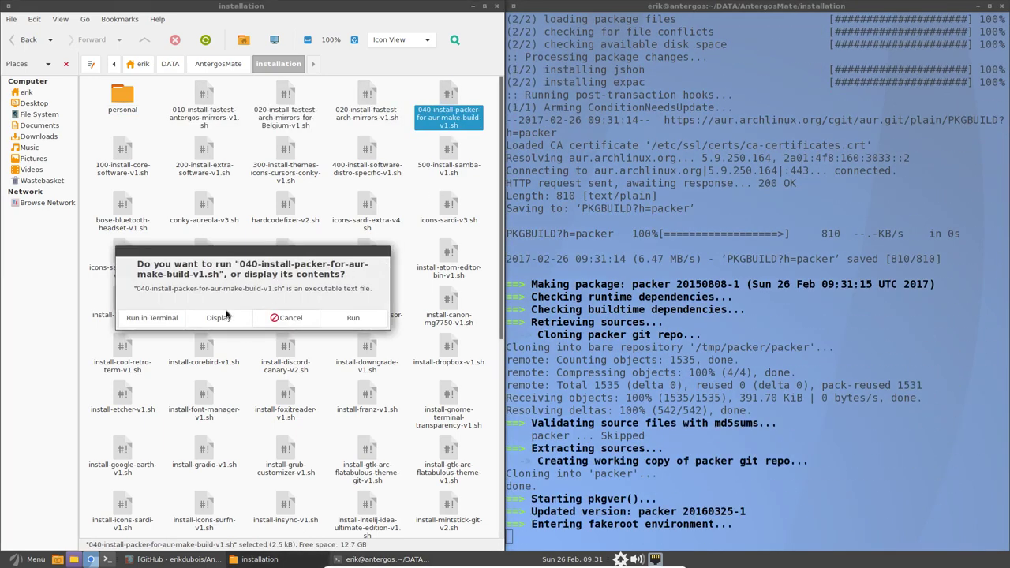
{"action": "left_click", "coordinate": [220, 317]}
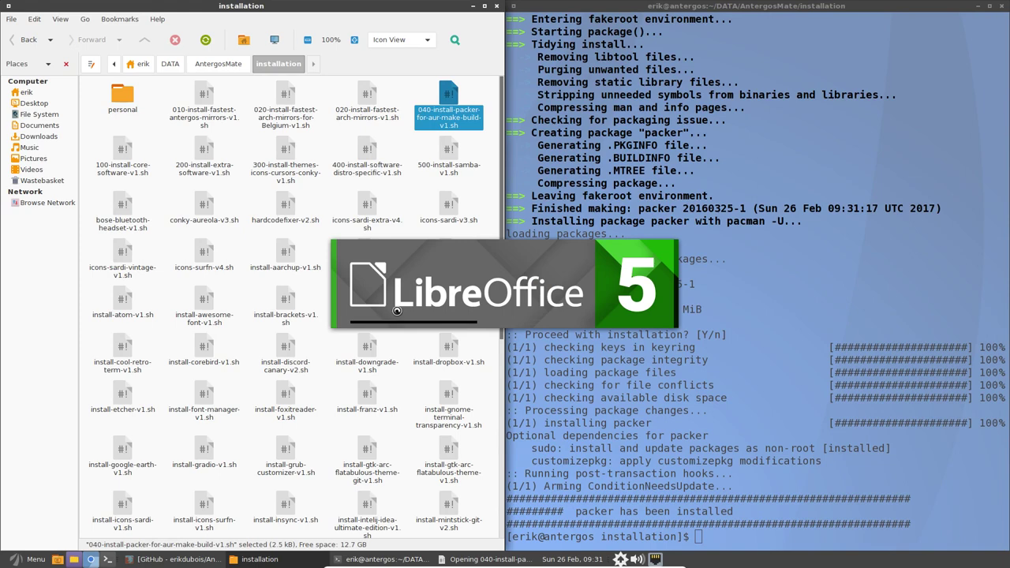
{"action": "right_click", "coordinate": [442, 92]}
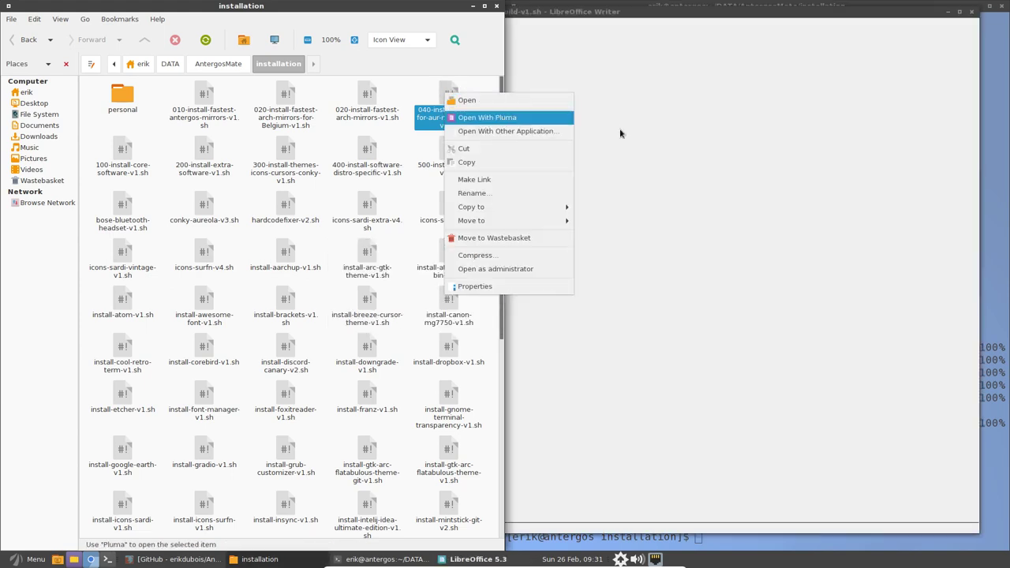
{"action": "left_click", "coordinate": [854, 142]}
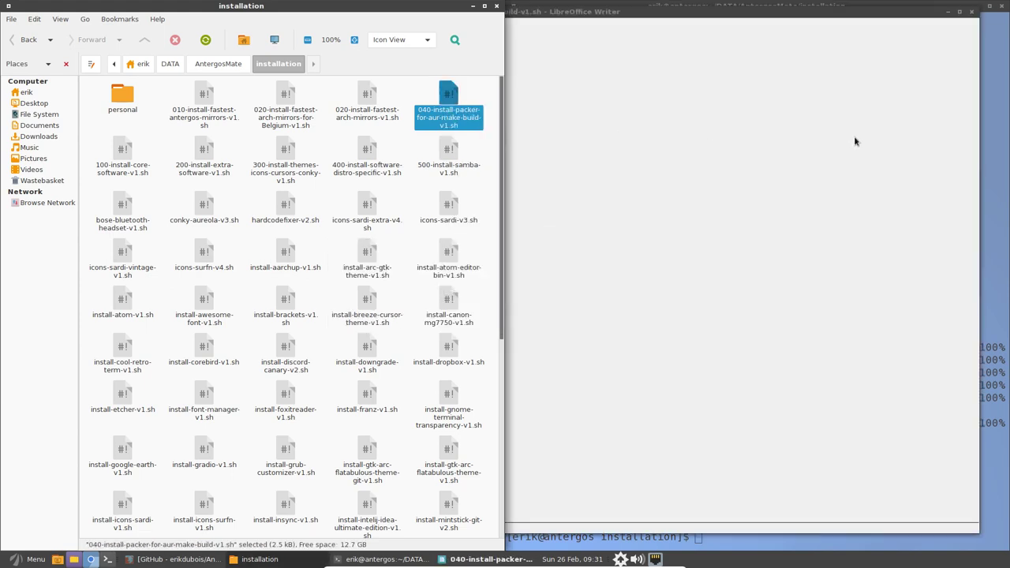
{"action": "left_click", "coordinate": [972, 11]}
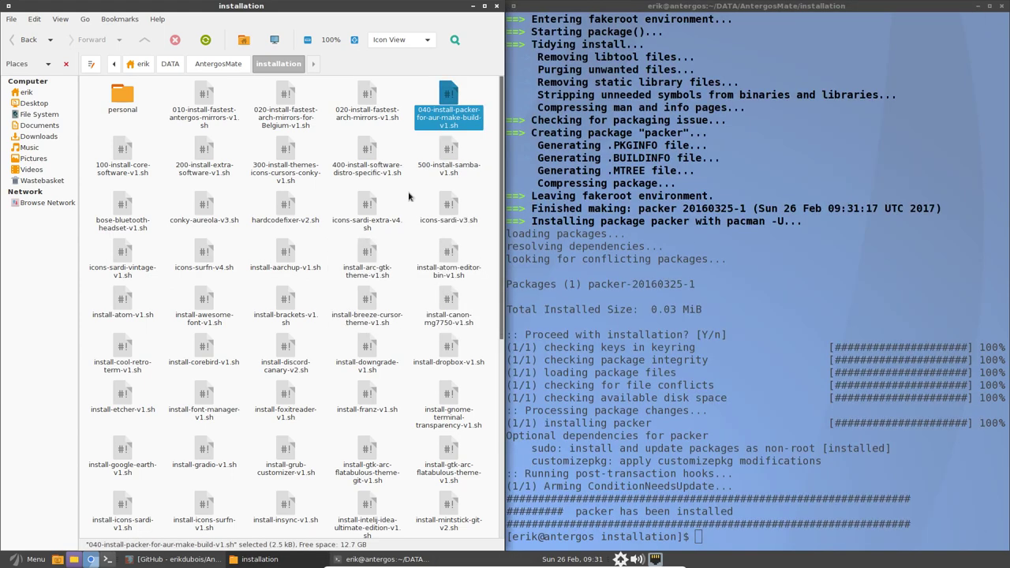
Open the 040 script with Pluma through Open With, remembering it as the application
{"action": "right_click", "coordinate": [444, 93]}
{"action": "left_click", "coordinate": [509, 128]}
{"action": "scroll", "coordinate": [481, 273], "scroll_direction": "down", "scroll_amount": 3}
{"action": "scroll", "coordinate": [479, 274], "scroll_direction": "up", "scroll_amount": 3}
{"action": "scroll", "coordinate": [479, 273], "scroll_direction": "down", "scroll_amount": 5}
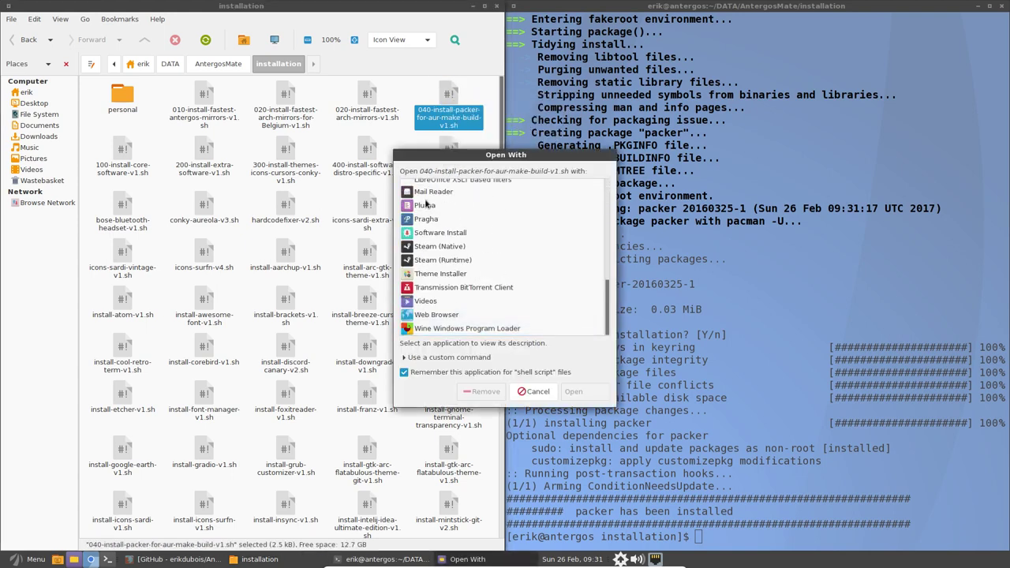
{"action": "left_click", "coordinate": [426, 205]}
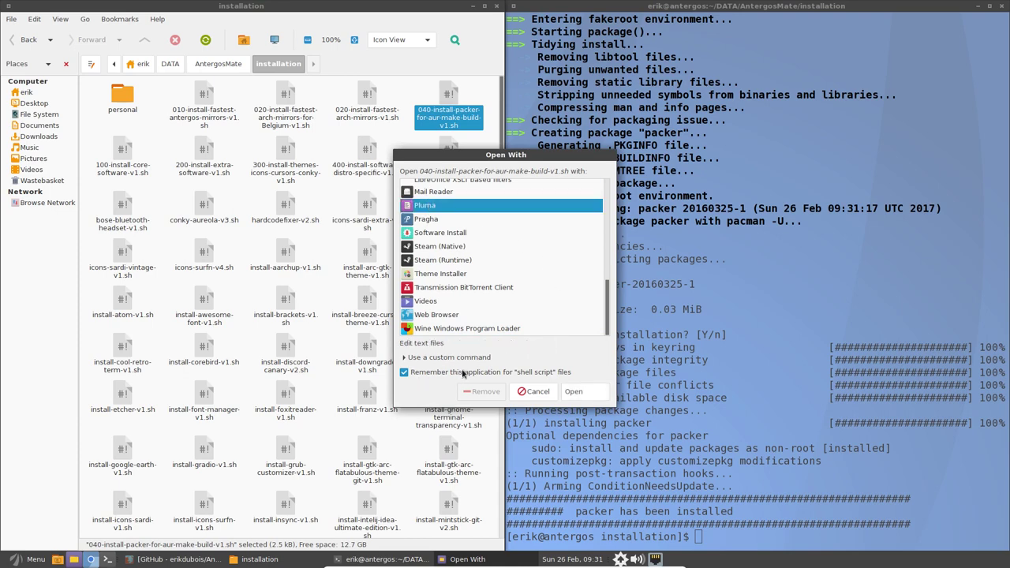
{"action": "left_click", "coordinate": [576, 393]}
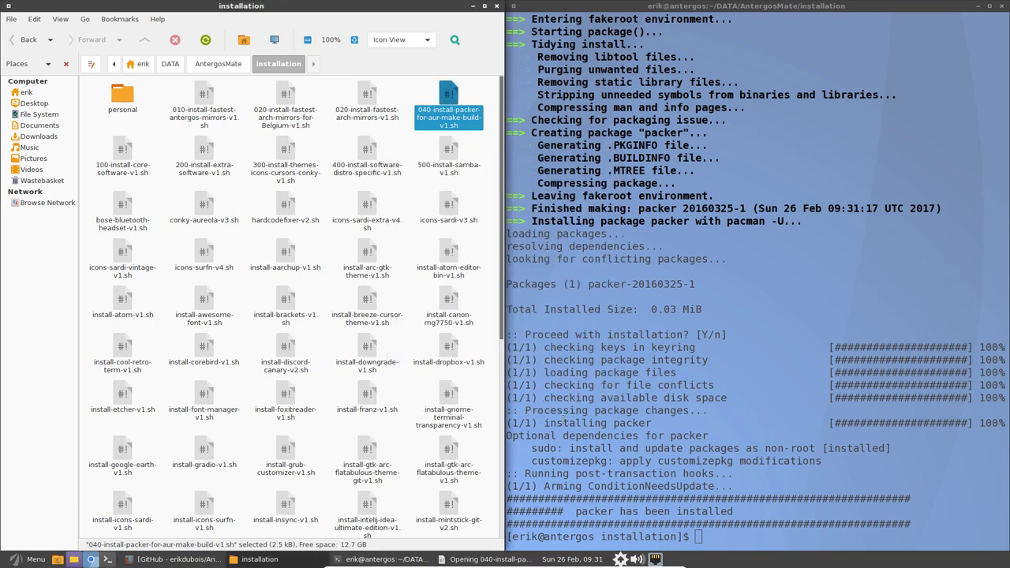
Maximize Pluma and set the editor font to Monospace Regular 15 instead of the system font
{"action": "double_click", "coordinate": [518, 146]}
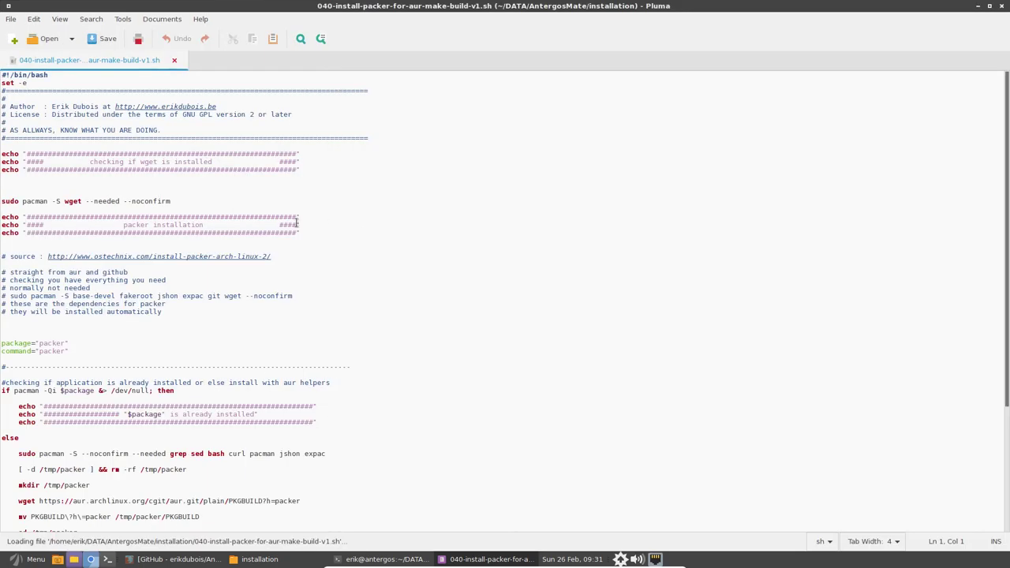
{"action": "left_click", "coordinate": [34, 19]}
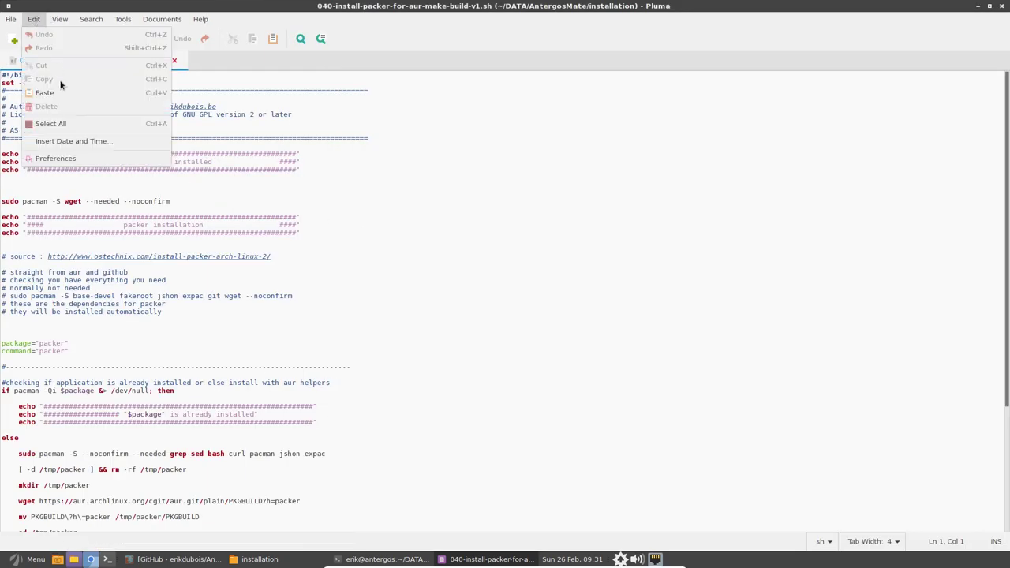
{"action": "left_click", "coordinate": [67, 162]}
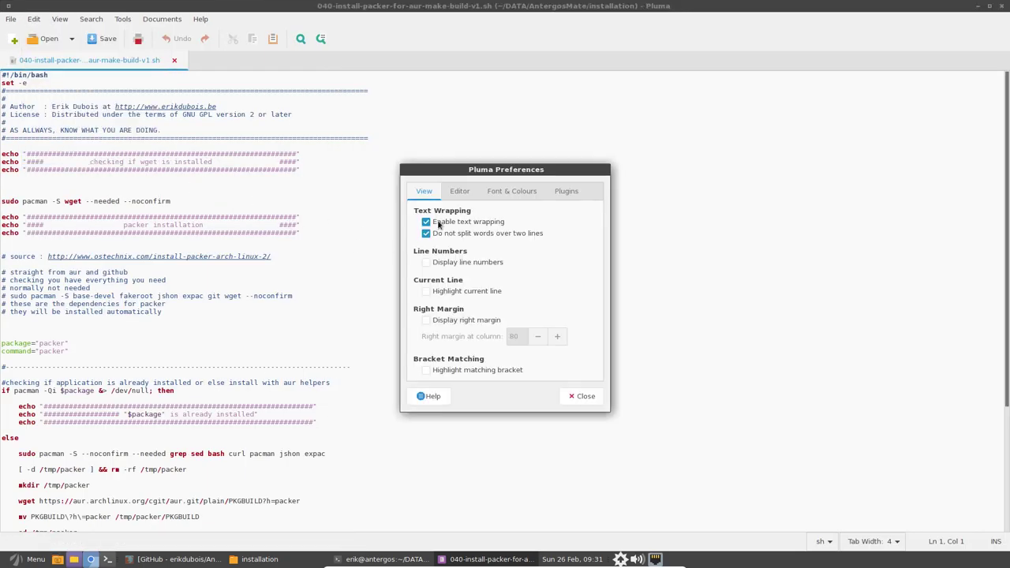
{"action": "left_click", "coordinate": [457, 192]}
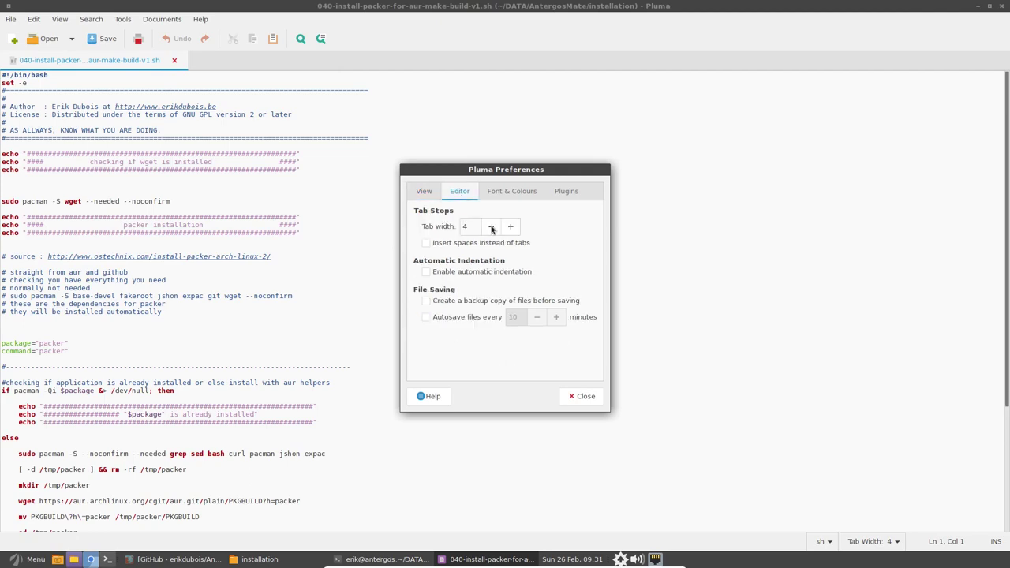
{"action": "left_click", "coordinate": [499, 192]}
{"action": "left_click", "coordinate": [464, 223]}
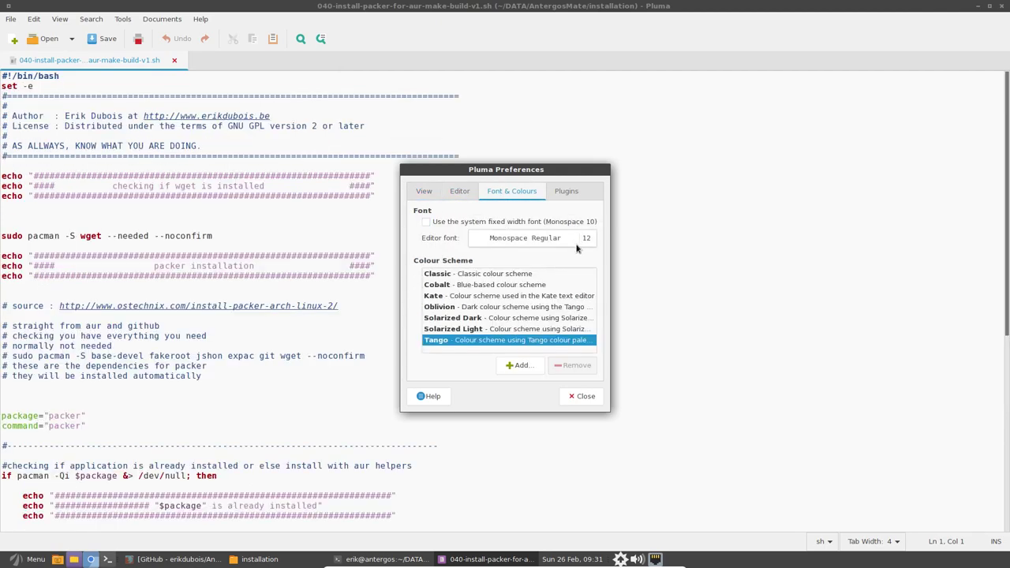
{"action": "left_click", "coordinate": [589, 245]}
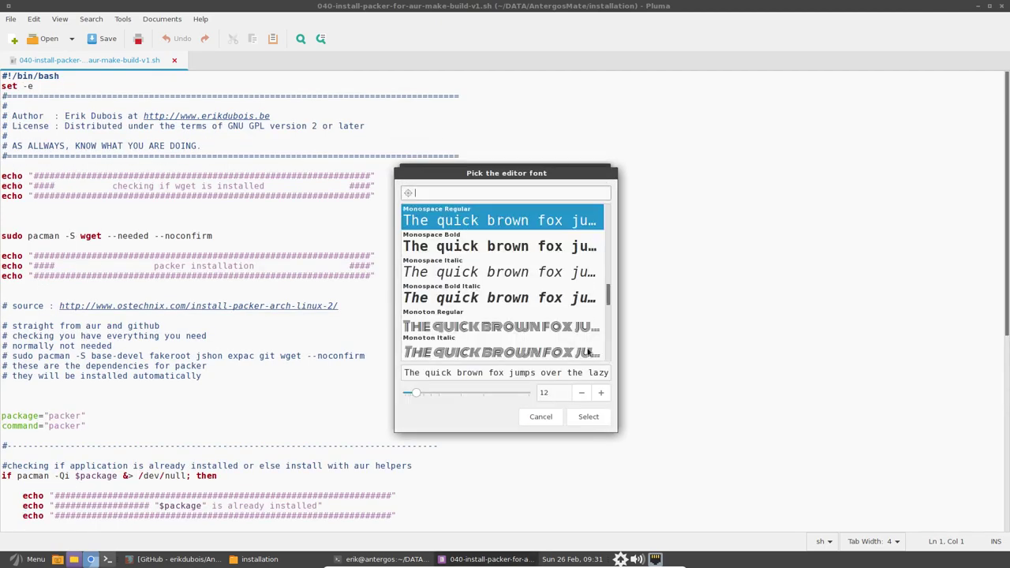
{"action": "left_click", "coordinate": [600, 397]}
{"action": "left_click", "coordinate": [601, 397]}
{"action": "left_click", "coordinate": [601, 397]}
{"action": "left_click", "coordinate": [588, 418]}
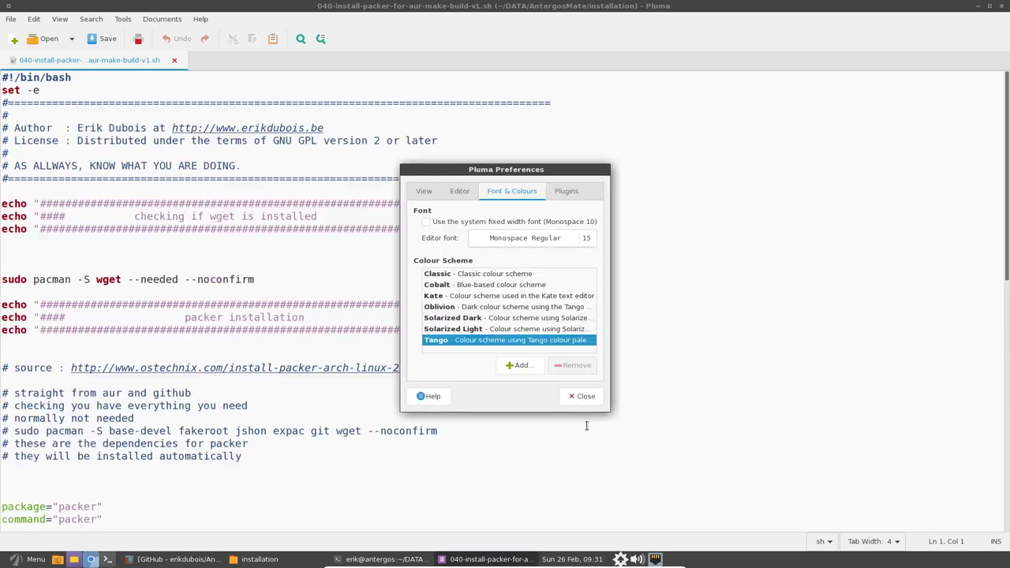
Pick the Oblivion colour scheme after trying the Solarized ones, and close preferences
{"action": "left_click", "coordinate": [467, 318]}
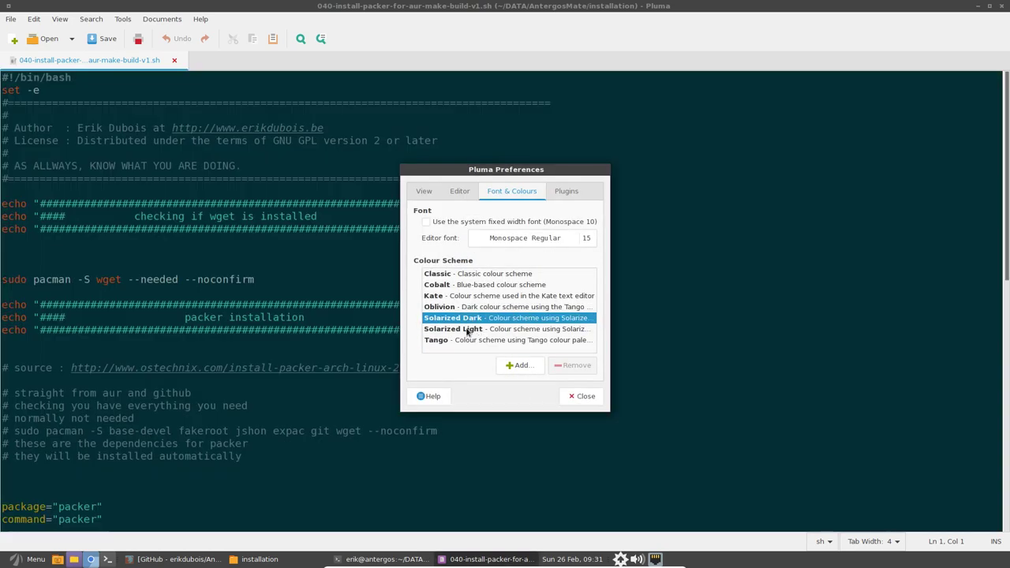
{"action": "left_click", "coordinate": [467, 332]}
{"action": "left_click", "coordinate": [471, 318]}
{"action": "left_click", "coordinate": [477, 307]}
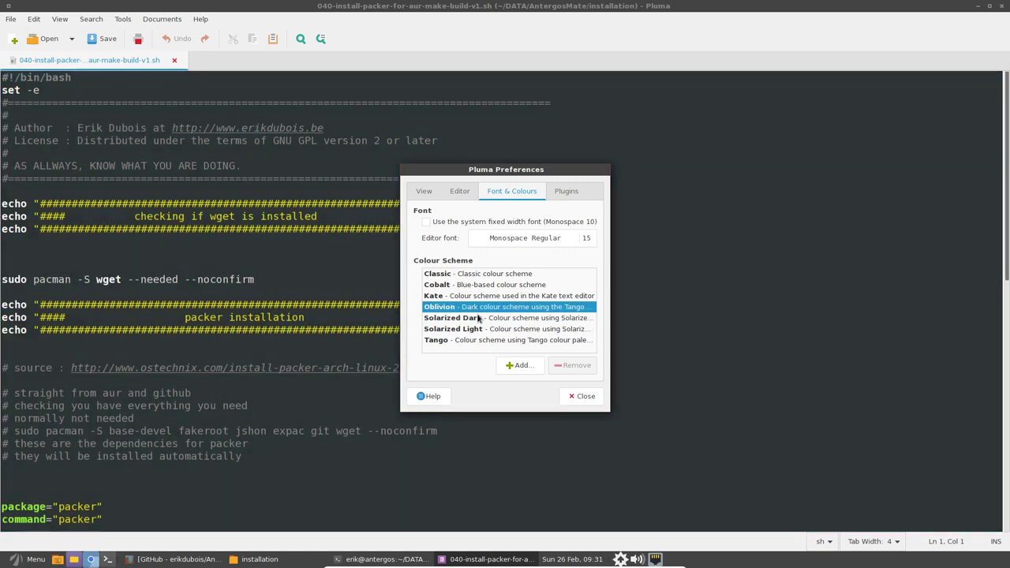
{"action": "left_click", "coordinate": [582, 396]}
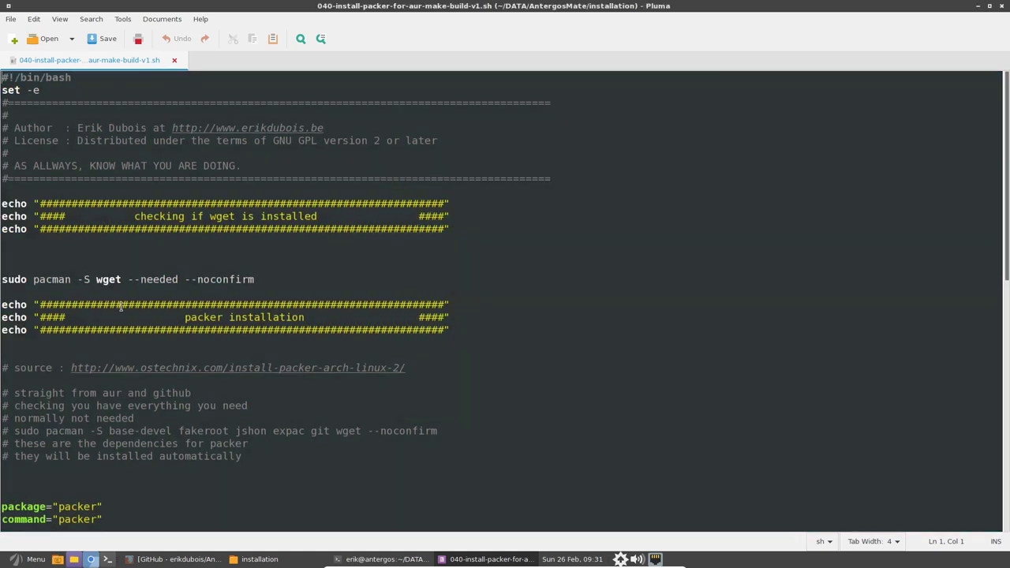
Read the script's start, highlighting the wget install, the packer name and the pacman -Qi check
{"action": "scroll", "coordinate": [120, 303], "scroll_direction": "down", "scroll_amount": 3}
{"action": "left_click_drag", "start_coordinate": [262, 185], "coordinate": [1, 184]}
{"action": "left_click", "coordinate": [64, 188]}
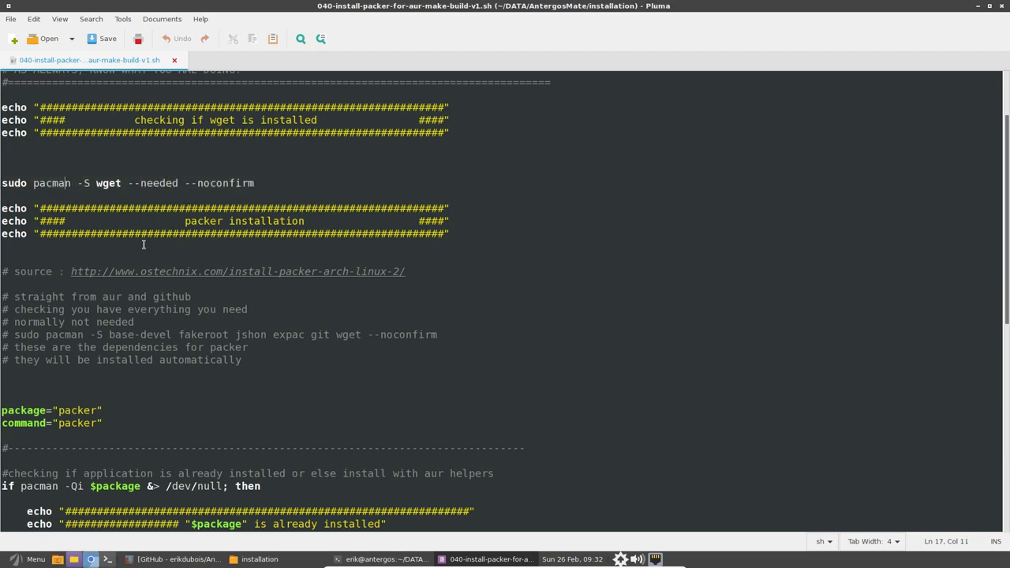
{"action": "scroll", "coordinate": [144, 245], "scroll_direction": "down", "scroll_amount": 5}
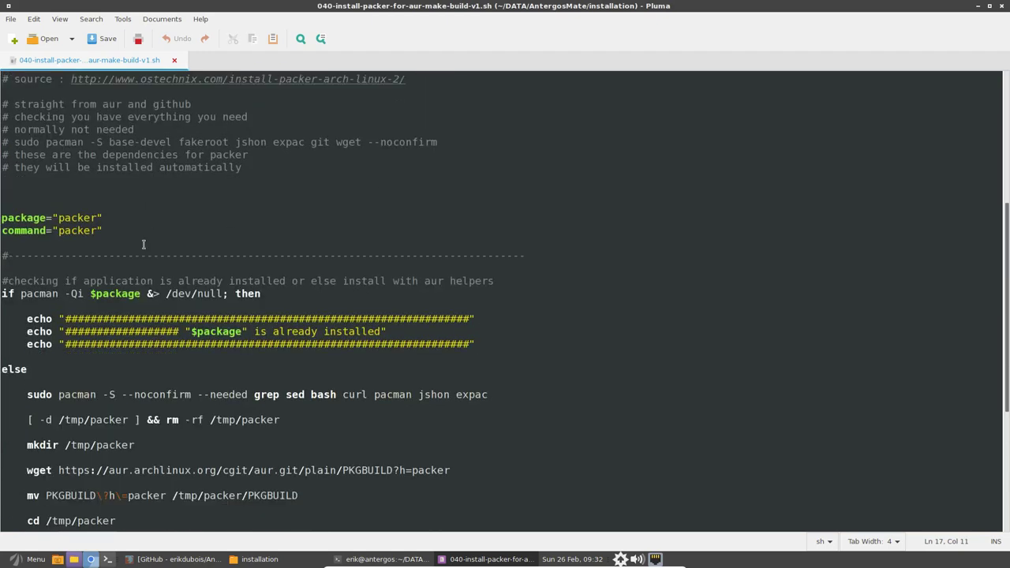
{"action": "scroll", "coordinate": [143, 245], "scroll_direction": "up", "scroll_amount": 3}
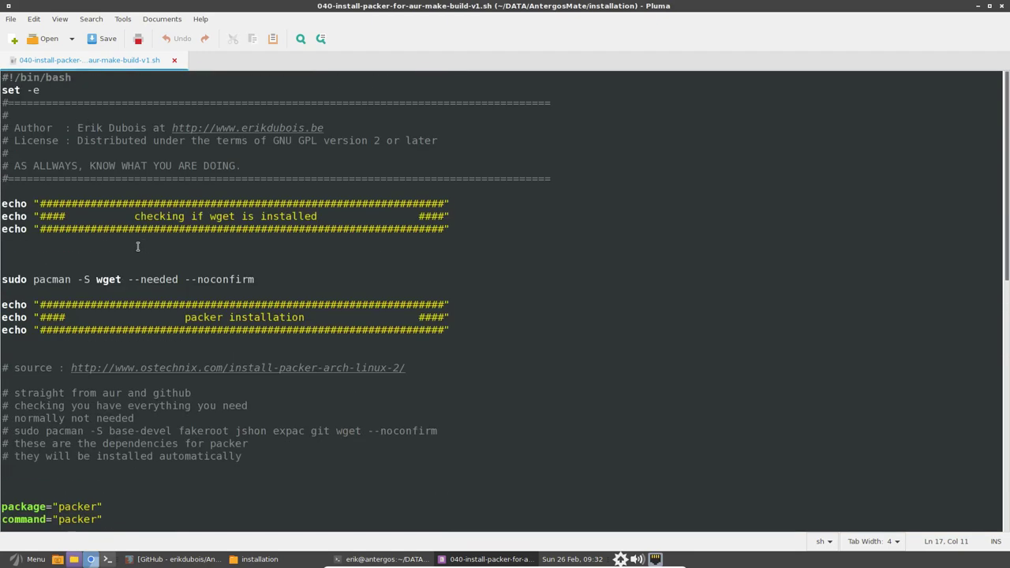
{"action": "left_click", "coordinate": [90, 281]}
{"action": "scroll", "coordinate": [103, 303], "scroll_direction": "down", "scroll_amount": 14}
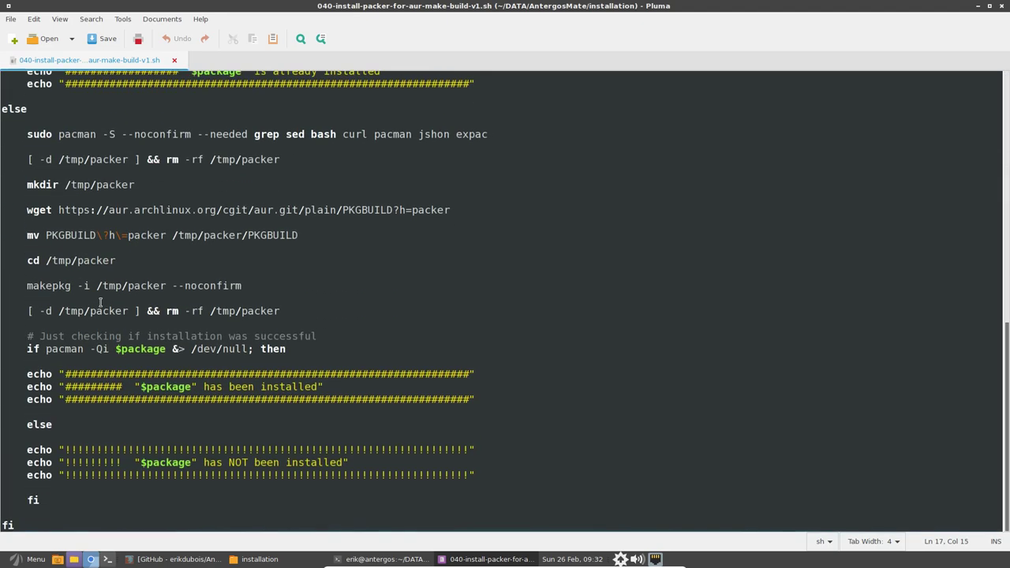
{"action": "scroll", "coordinate": [100, 303], "scroll_direction": "up", "scroll_amount": 4}
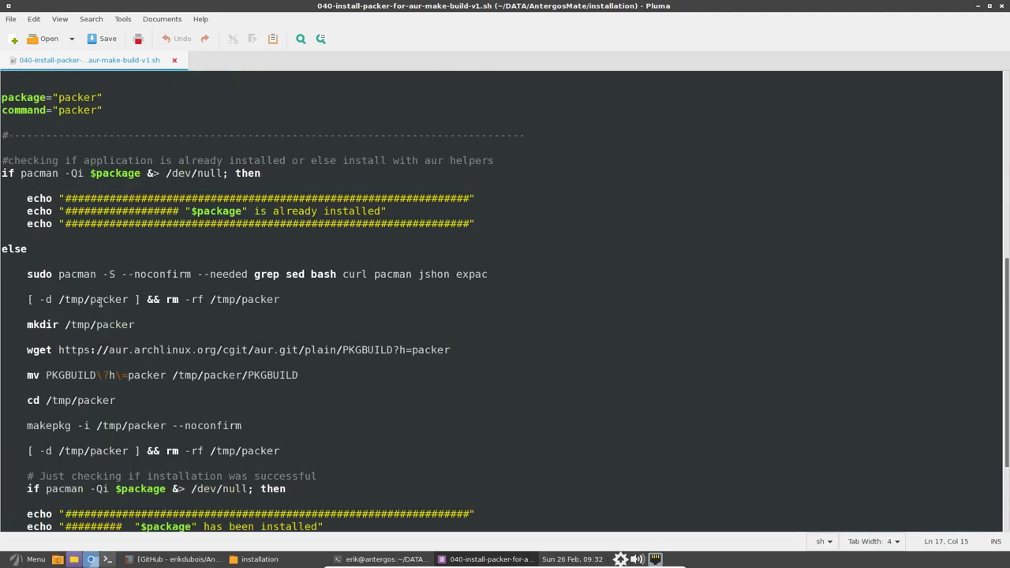
{"action": "left_click_drag", "start_coordinate": [58, 98], "coordinate": [96, 99]}
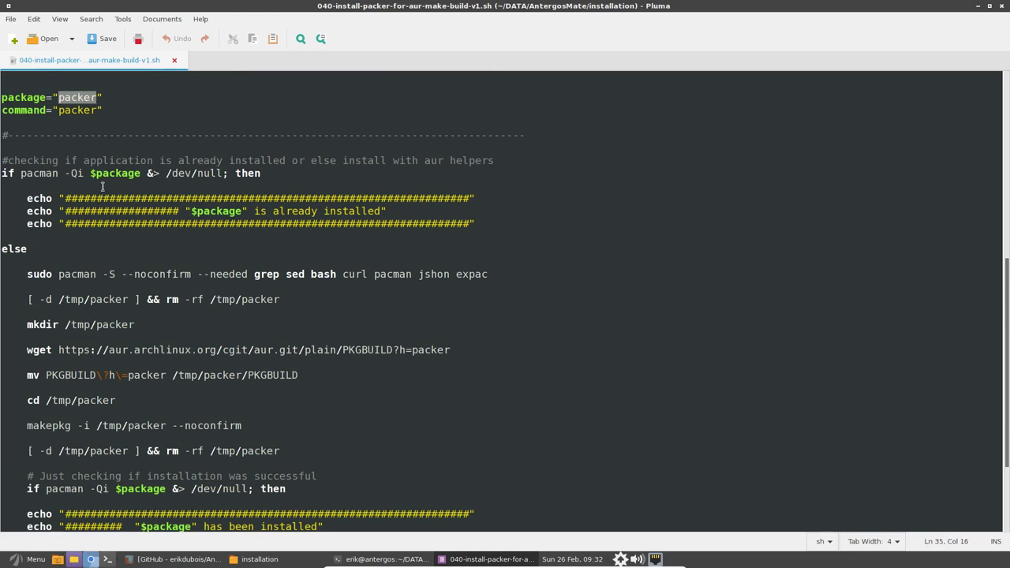
{"action": "left_click_drag", "start_coordinate": [19, 173], "coordinate": [135, 176]}
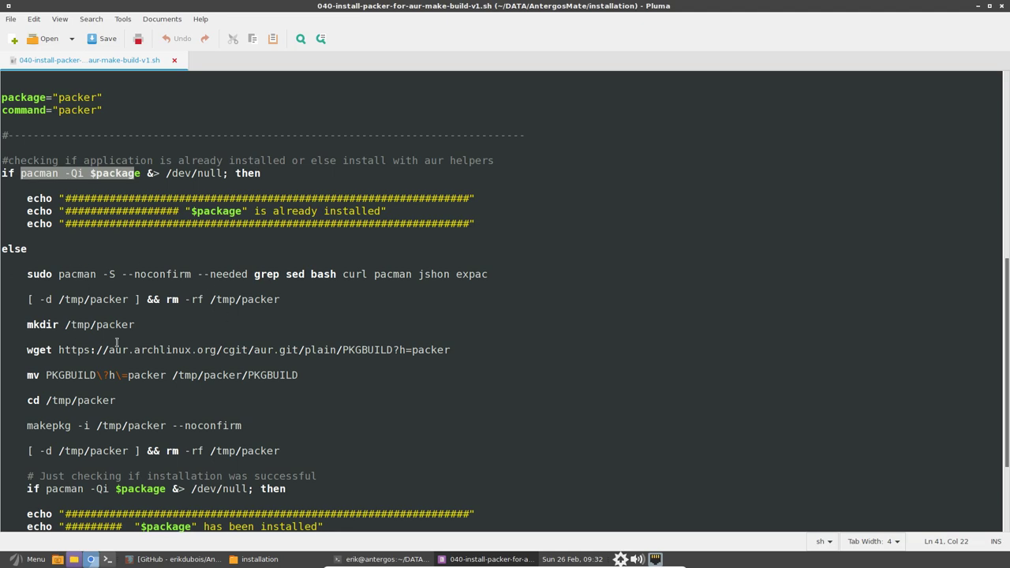
Highlight the build dependencies and the makepkg command, then close Pluma
{"action": "scroll", "coordinate": [116, 343], "scroll_direction": "down", "scroll_amount": 2}
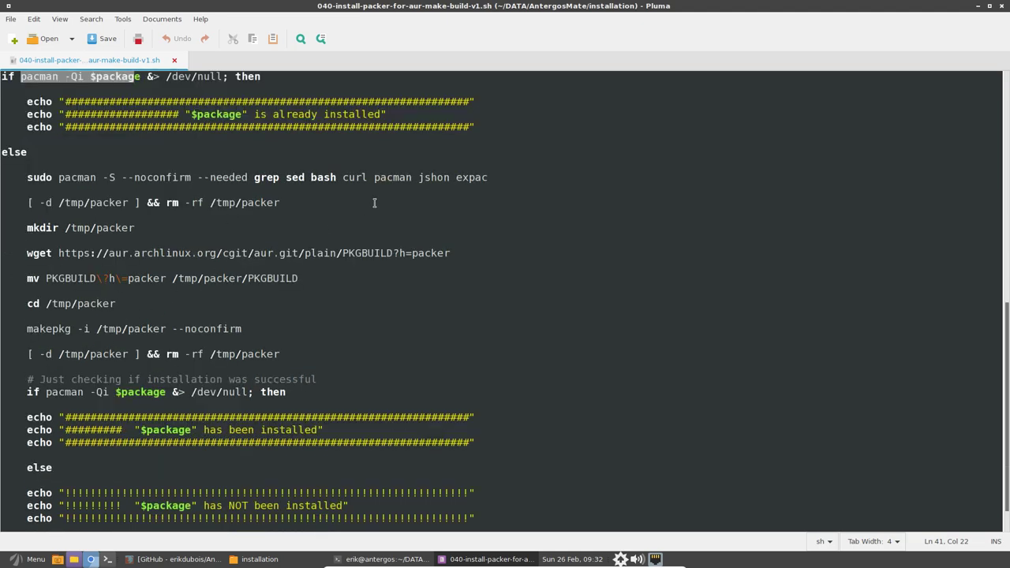
{"action": "left_click_drag", "start_coordinate": [247, 180], "coordinate": [488, 181]}
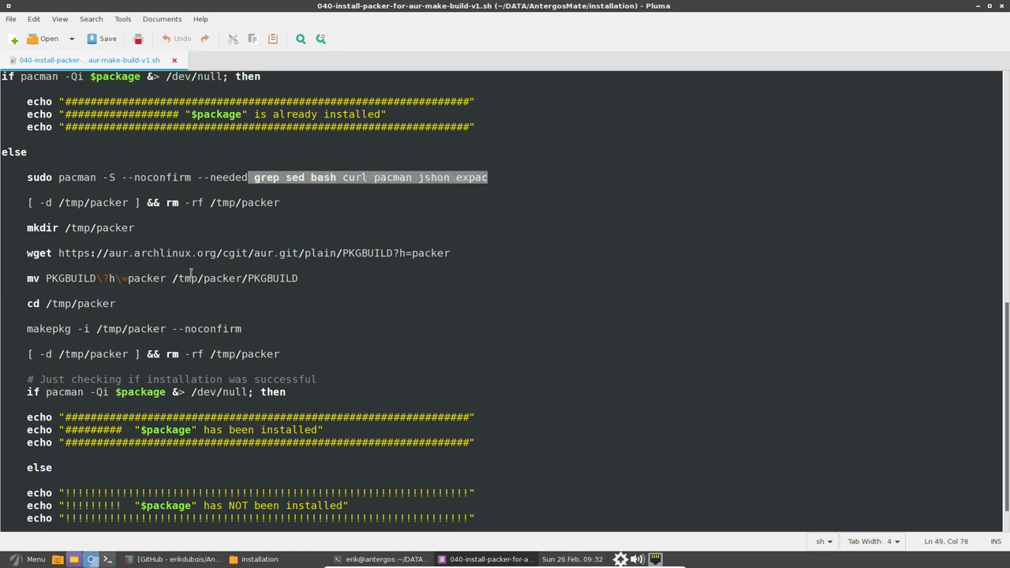
{"action": "left_click_drag", "start_coordinate": [26, 329], "coordinate": [77, 329]}
{"action": "scroll", "coordinate": [125, 409], "scroll_direction": "down", "scroll_amount": 1}
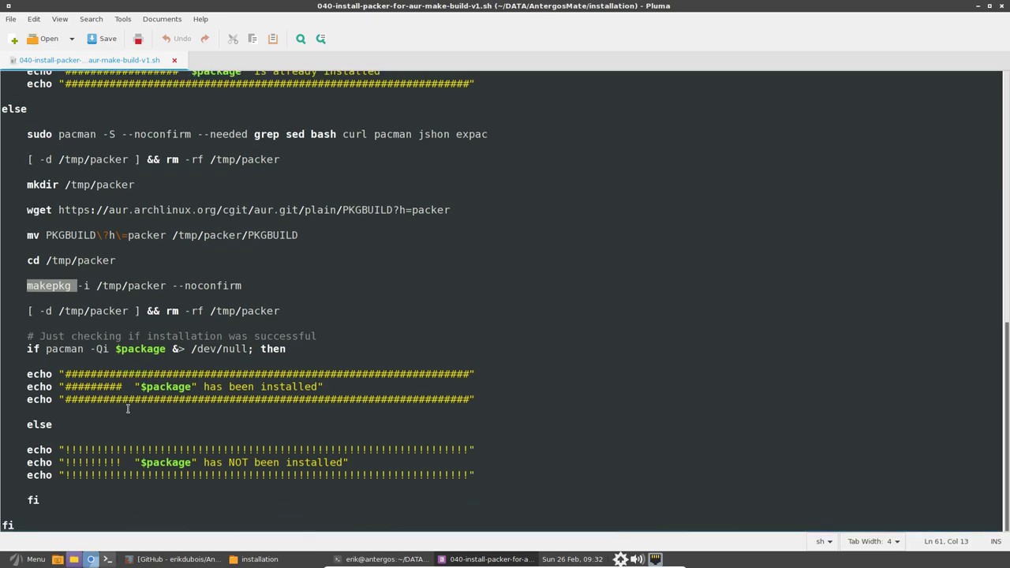
{"action": "scroll", "coordinate": [354, 401], "scroll_direction": "up", "scroll_amount": 6}
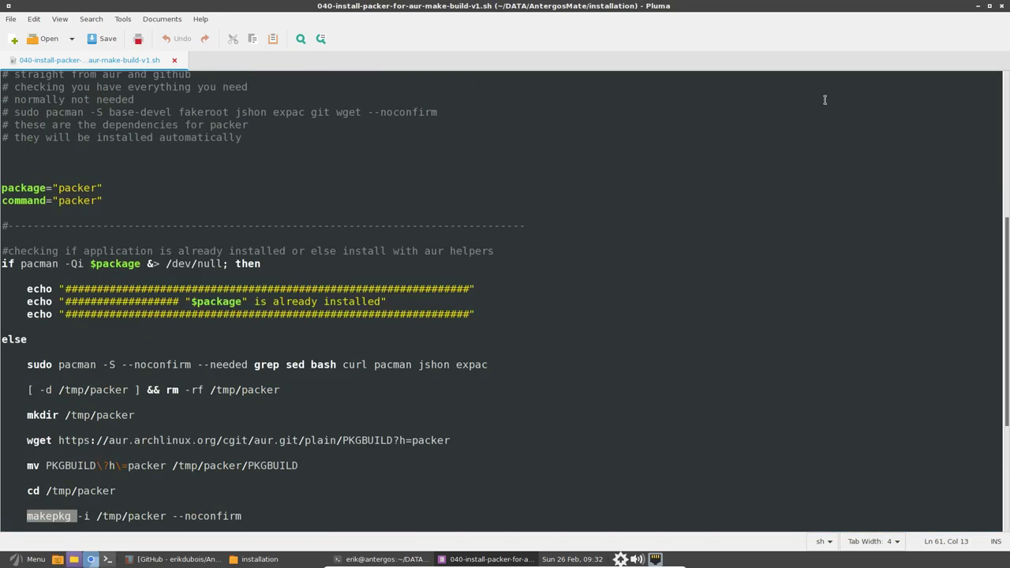
{"action": "left_click", "coordinate": [1003, 7]}
Search packer for spotify, browse the 44 AUR matches, then cancel the selection with Ctrl+C
{"action": "left_click", "coordinate": [623, 376]}
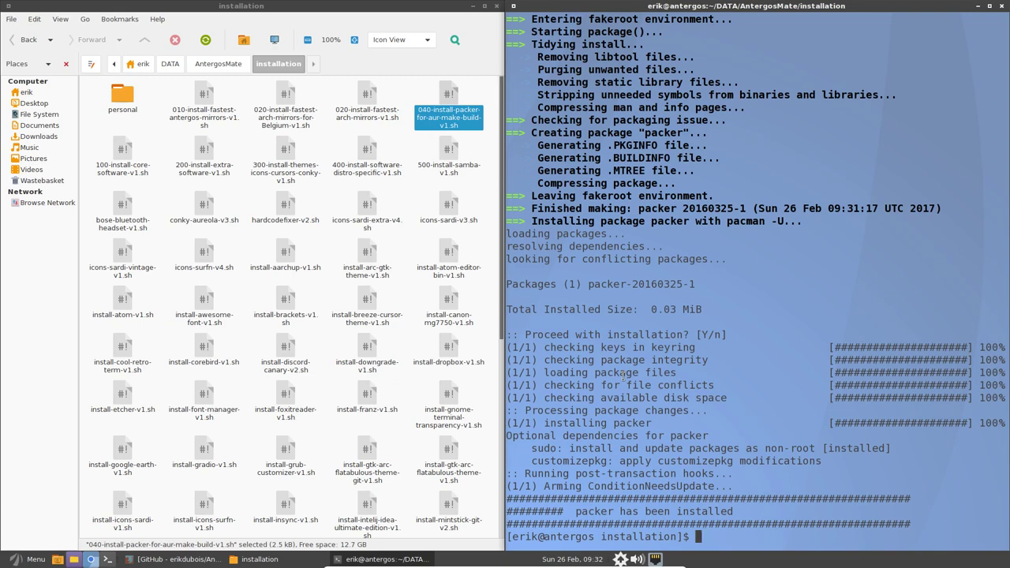
{"action": "type", "text": "packer spotify"}
{"action": "key", "text": "Return"}
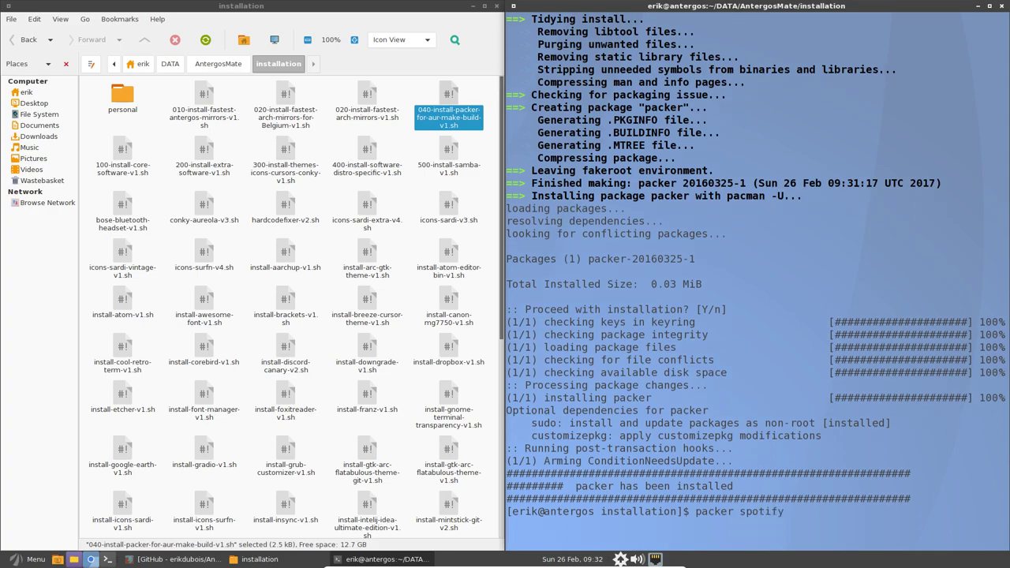
{"action": "scroll", "coordinate": [721, 307], "scroll_direction": "up", "scroll_amount": 15}
{"action": "scroll", "coordinate": [721, 306], "scroll_direction": "down", "scroll_amount": 12}
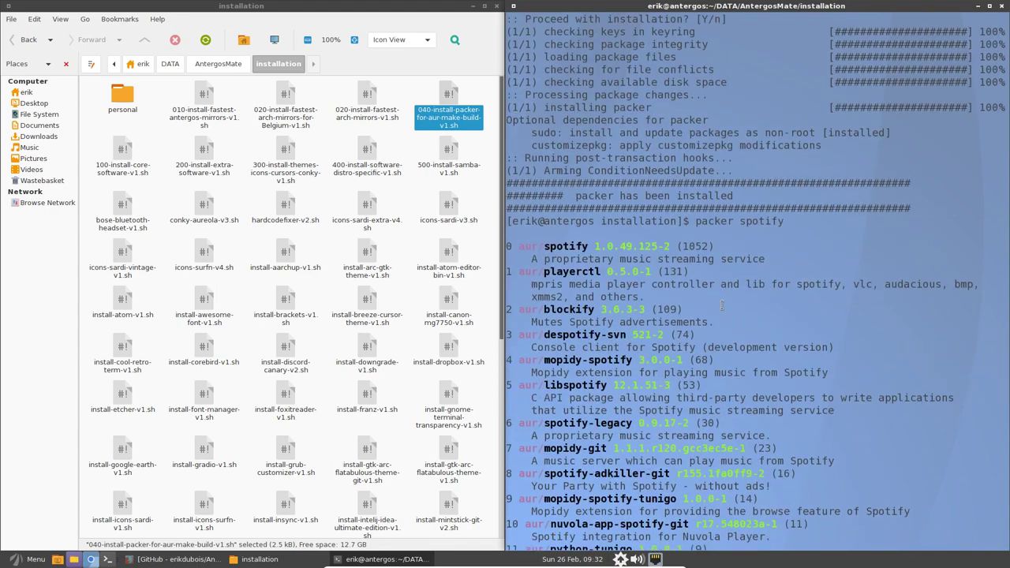
{"action": "scroll", "coordinate": [721, 307], "scroll_direction": "down", "scroll_amount": 7}
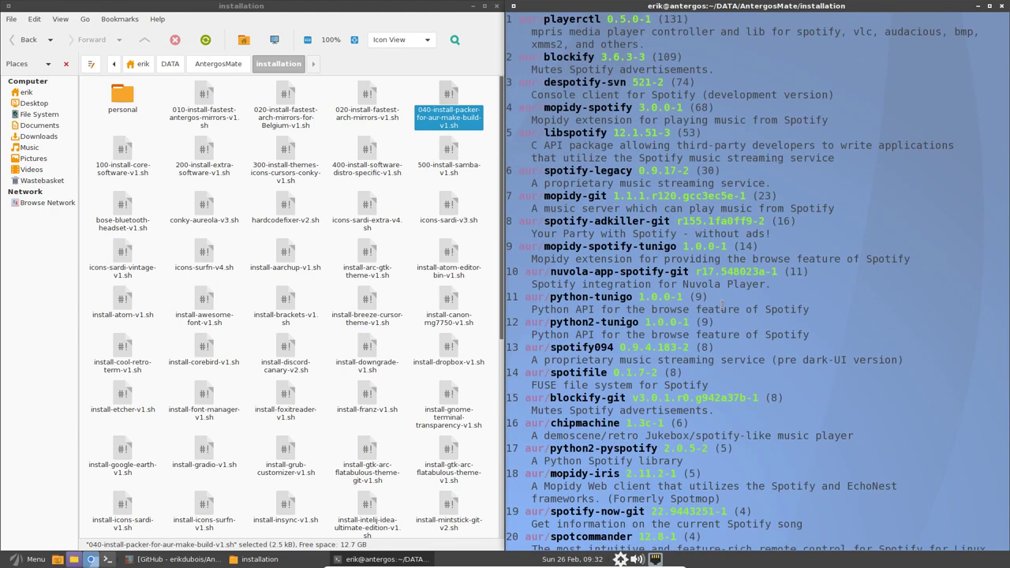
{"action": "scroll", "coordinate": [721, 306], "scroll_direction": "down", "scroll_amount": 20}
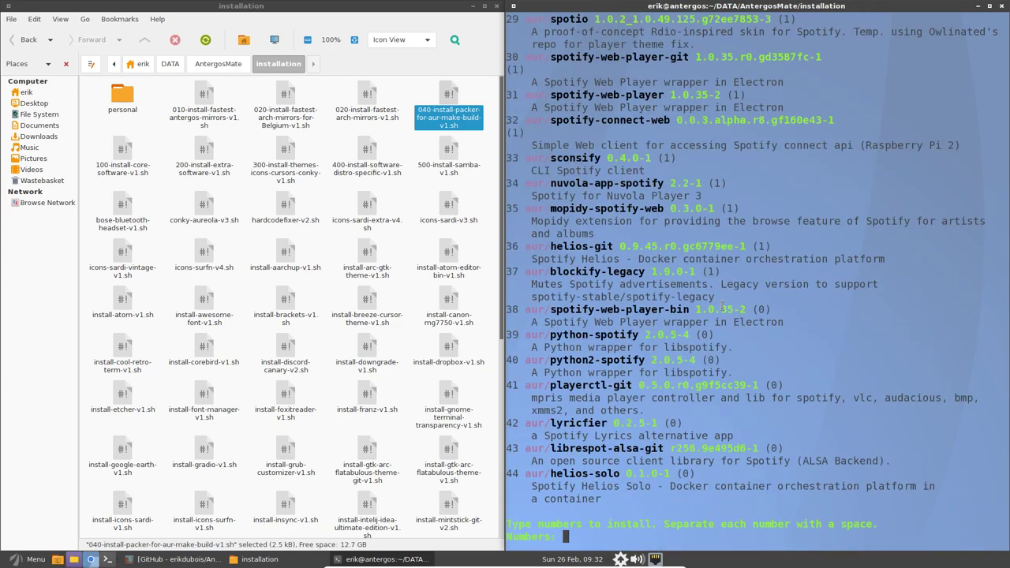
{"action": "scroll", "coordinate": [722, 305], "scroll_direction": "up", "scroll_amount": 8}
{"action": "scroll", "coordinate": [722, 304], "scroll_direction": "up", "scroll_amount": 18}
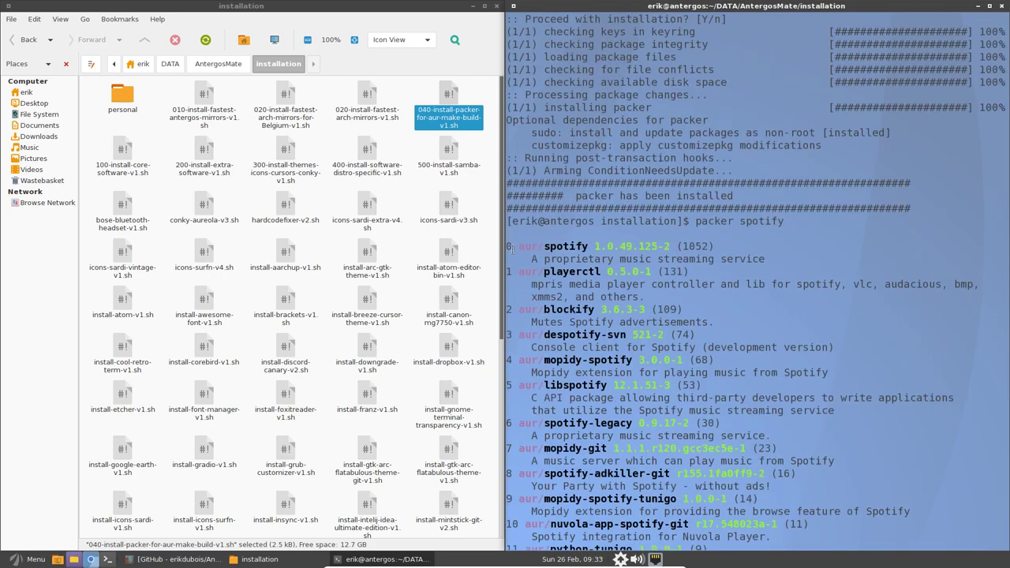
{"action": "scroll", "coordinate": [527, 381], "scroll_direction": "down", "scroll_amount": 20}
{"action": "type", "text": "0"}
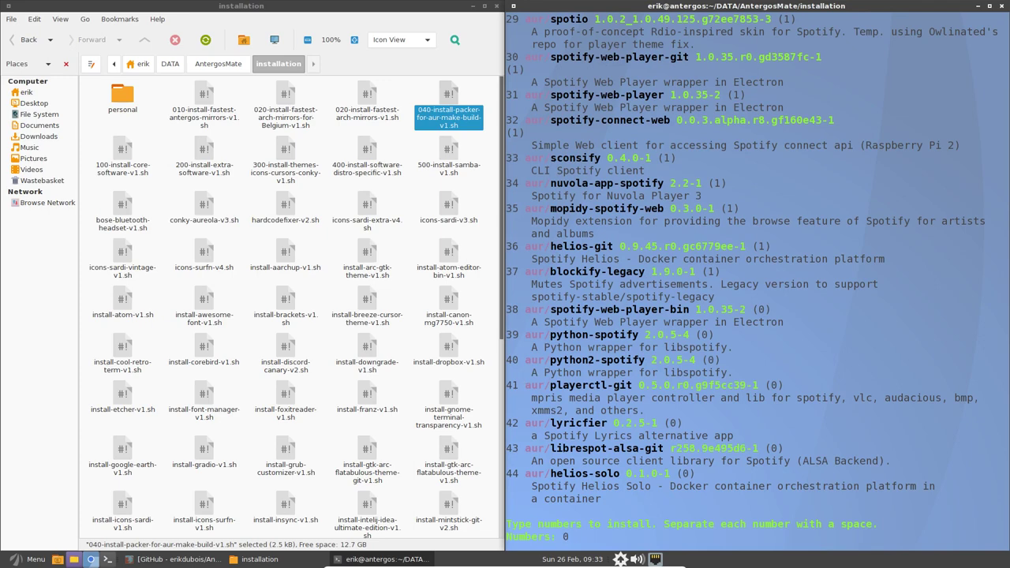
{"action": "type", "text": " 3 5 8"}
{"action": "key", "text": "ctrl+c"}
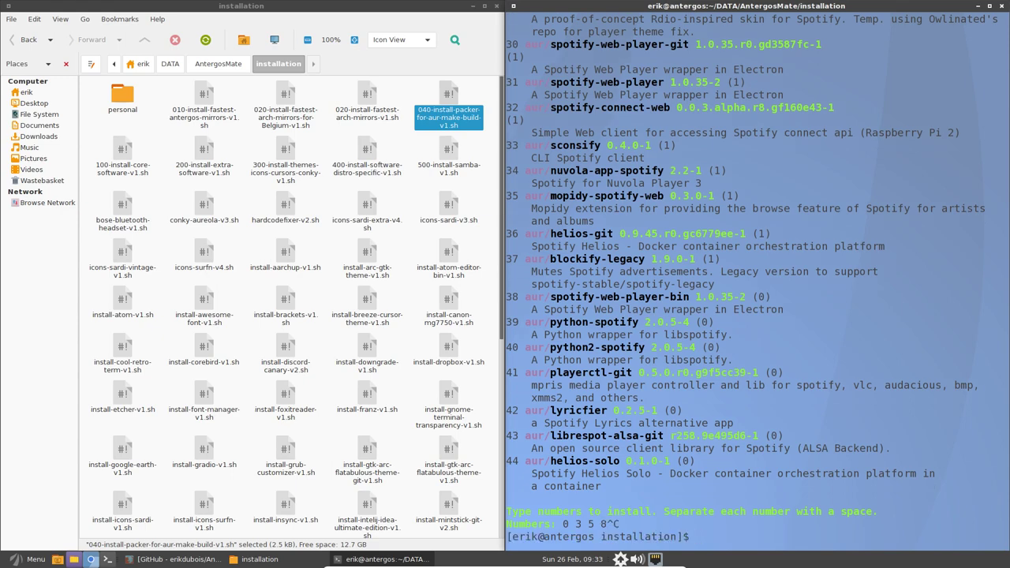
Run 100-install-core-software-v1.sh in the terminal using ./10 with Tab completion
{"action": "left_click", "coordinate": [448, 101]}
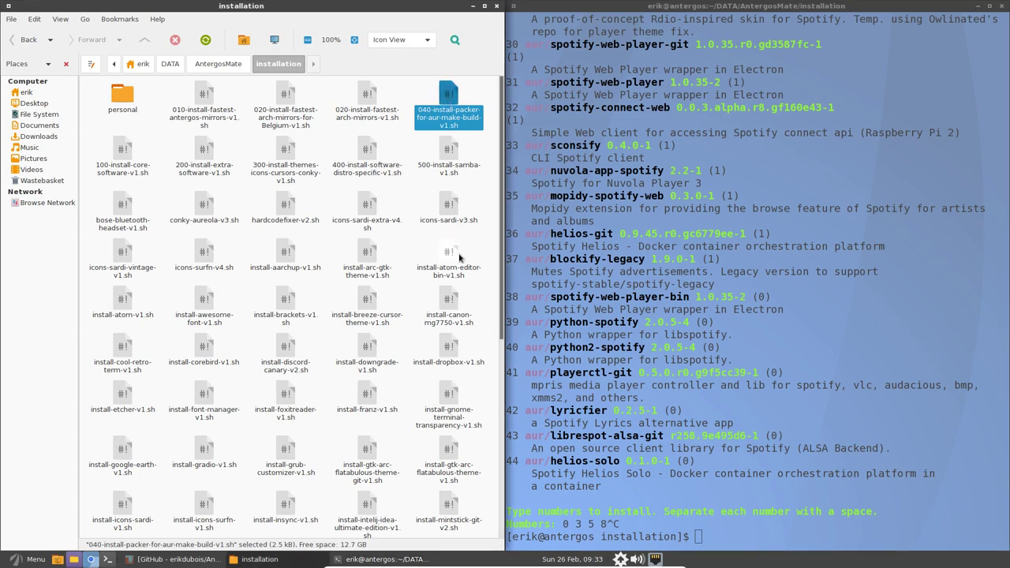
{"action": "left_click", "coordinate": [123, 158]}
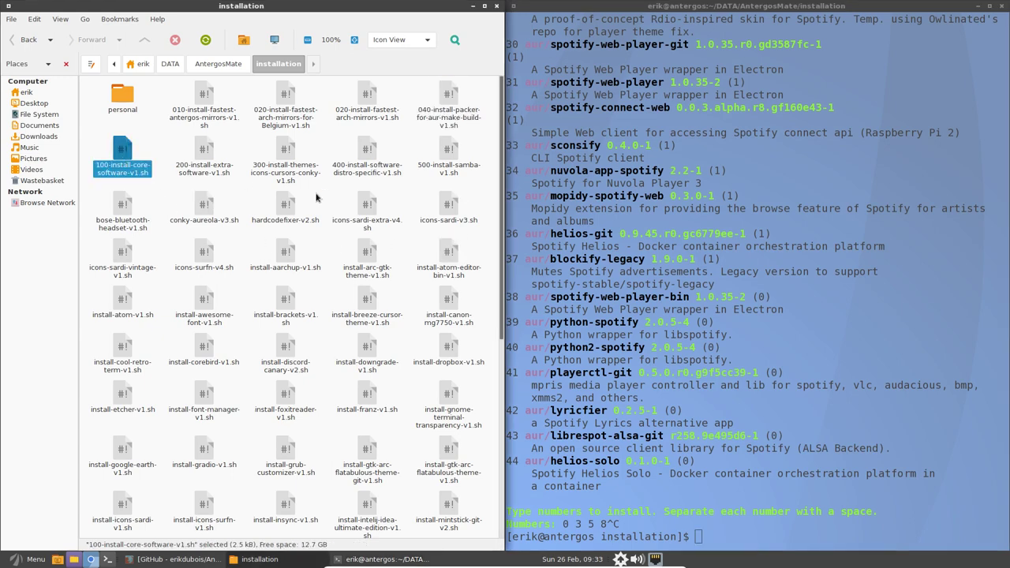
{"action": "left_click", "coordinate": [602, 422]}
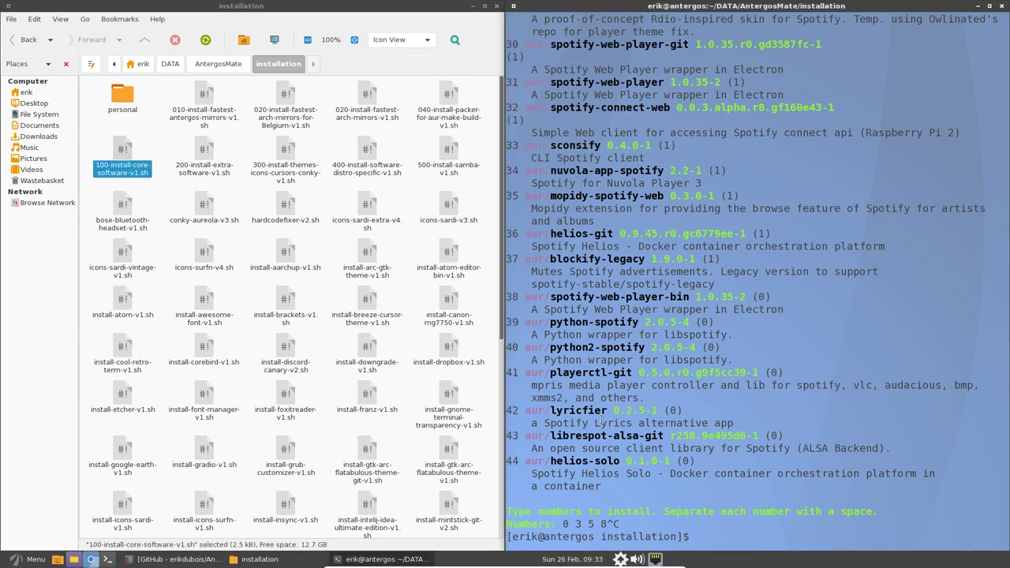
{"action": "type", "text": "./10"}
{"action": "key", "text": "Tab"}
{"action": "key", "text": "Return"}
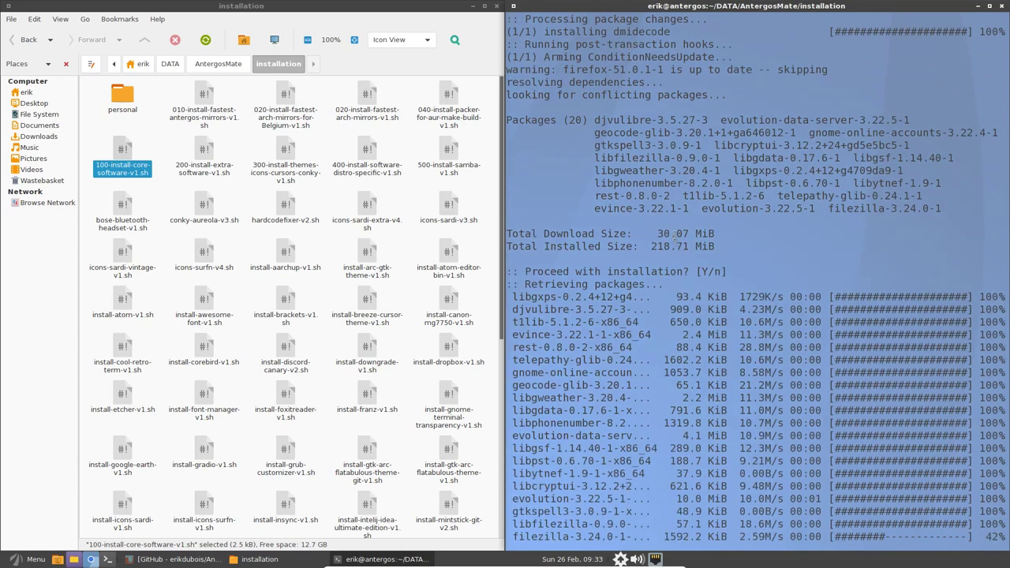
Display the contents of 100-install-core-software-v1.sh from Caja instead of running it
{"action": "left_click", "coordinate": [165, 140]}
{"action": "double_click", "coordinate": [122, 152]}
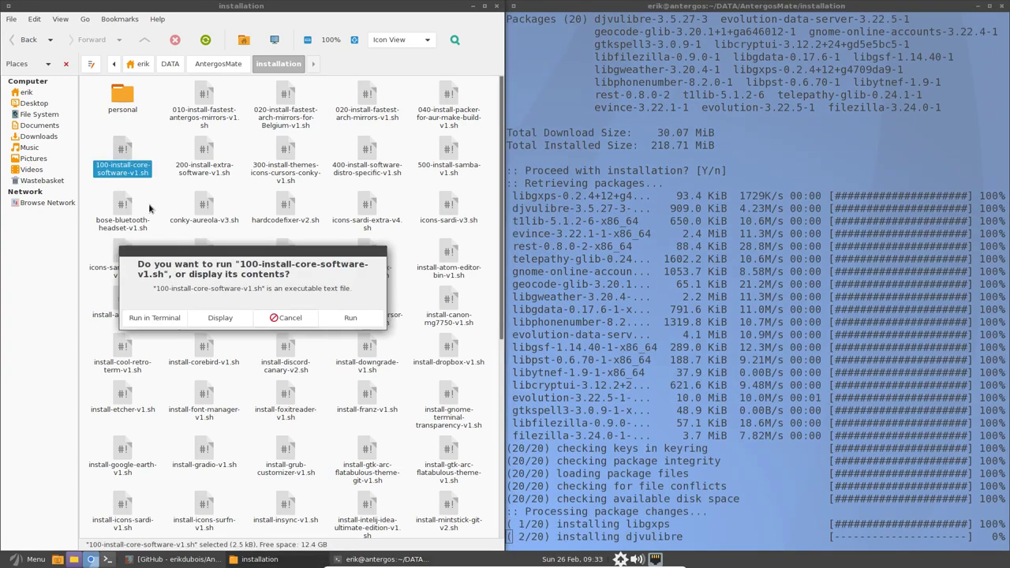
{"action": "left_click", "coordinate": [219, 317]}
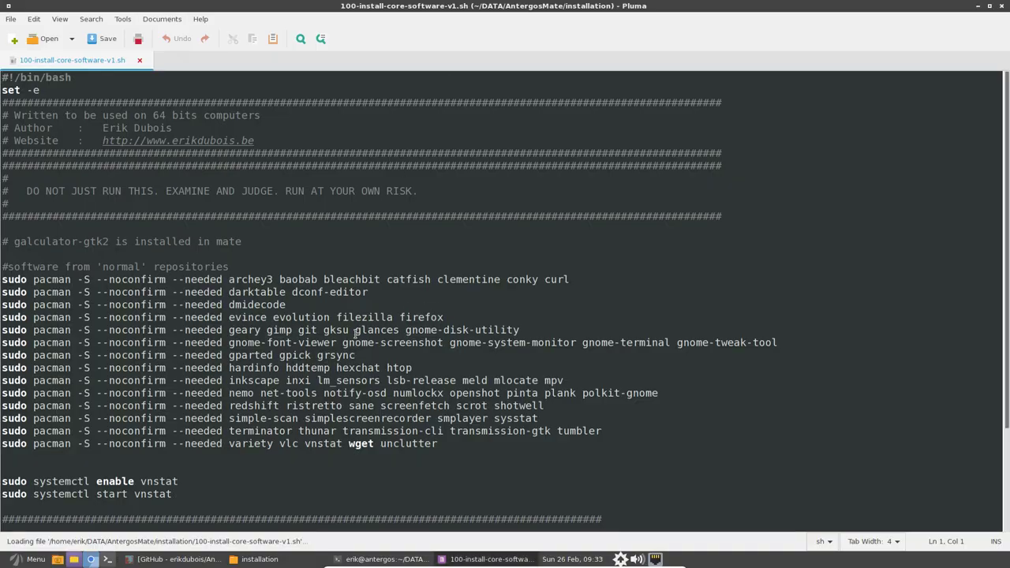
Highlight 'pacman -S' and '--noconfirm --needed' on line 17, then snap Pluma to the left half
{"action": "scroll", "coordinate": [356, 334], "scroll_direction": "down", "scroll_amount": 1}
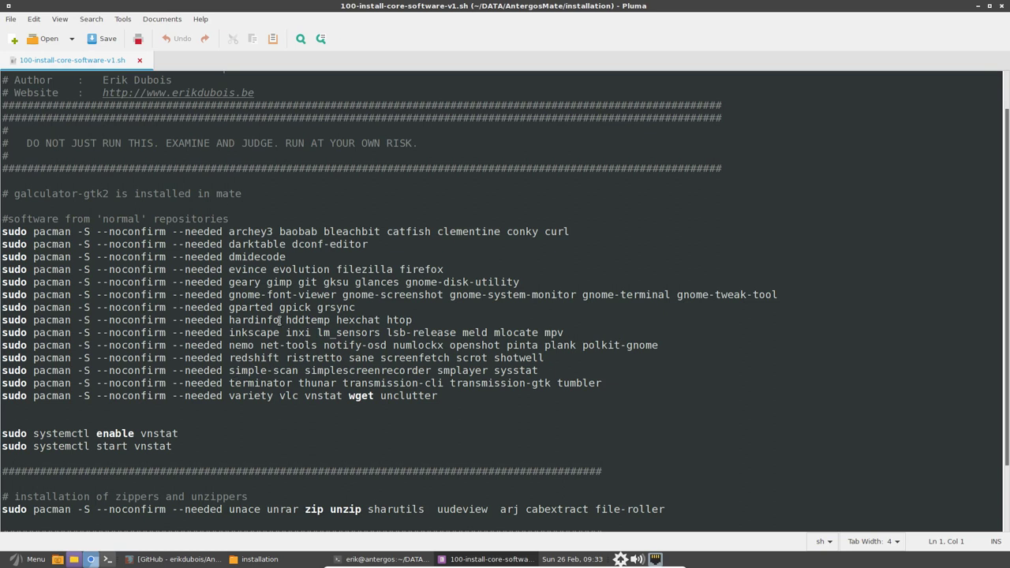
{"action": "left_click_drag", "start_coordinate": [33, 232], "coordinate": [91, 232]}
{"action": "left_click", "coordinate": [92, 232]}
{"action": "left_click_drag", "start_coordinate": [96, 232], "coordinate": [224, 231]}
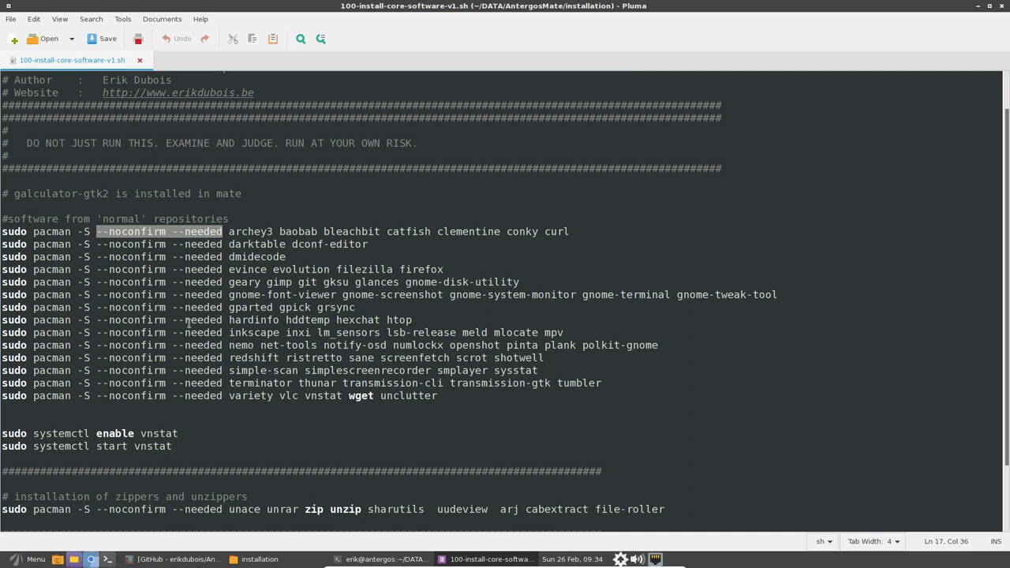
{"action": "left_click", "coordinate": [242, 253]}
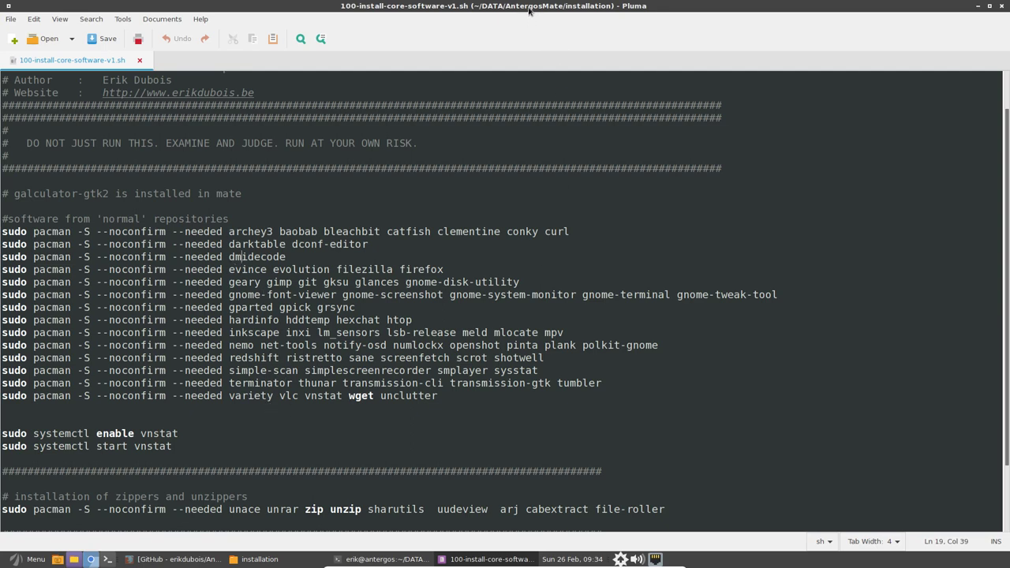
{"action": "left_click_drag", "start_coordinate": [529, 9], "coordinate": [1, 237]}
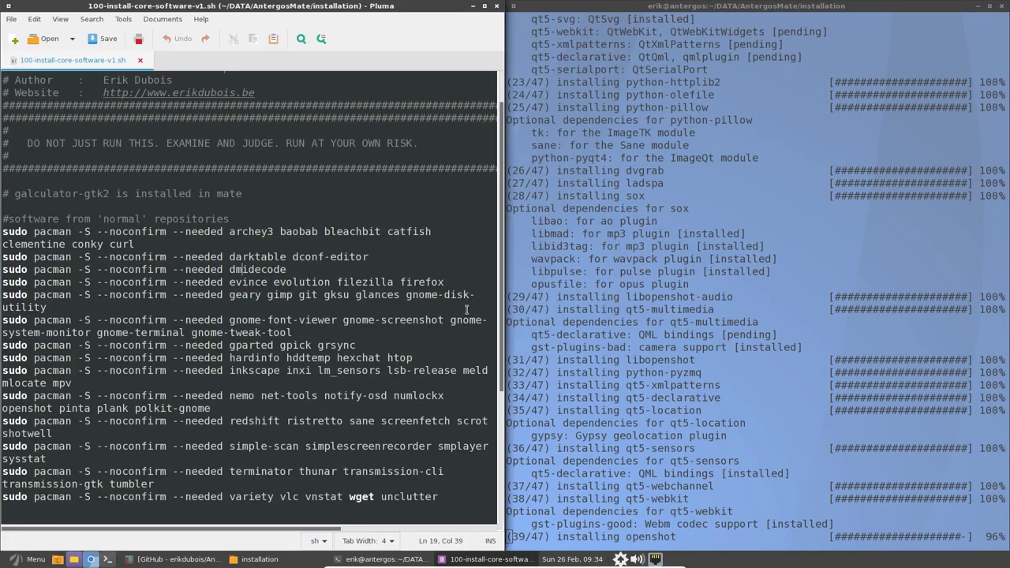
Comment out the terminator line 29 in the core script, then undo it so terminator stays active
{"action": "scroll", "coordinate": [442, 316], "scroll_direction": "down", "scroll_amount": 5}
{"action": "left_click", "coordinate": [230, 281]}
{"action": "left_click_drag", "start_coordinate": [231, 281], "coordinate": [293, 282]}
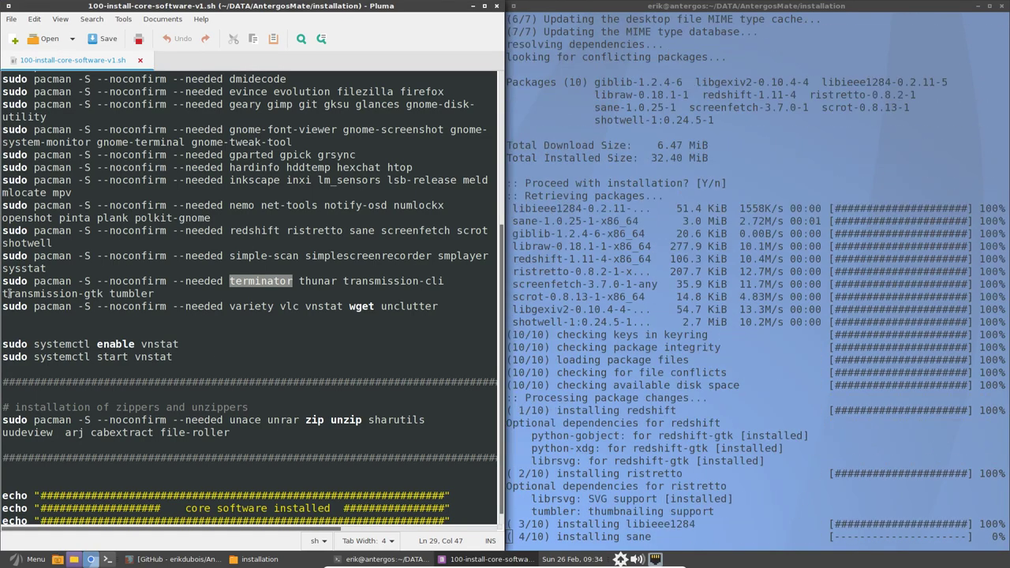
{"action": "key", "text": "Home"}
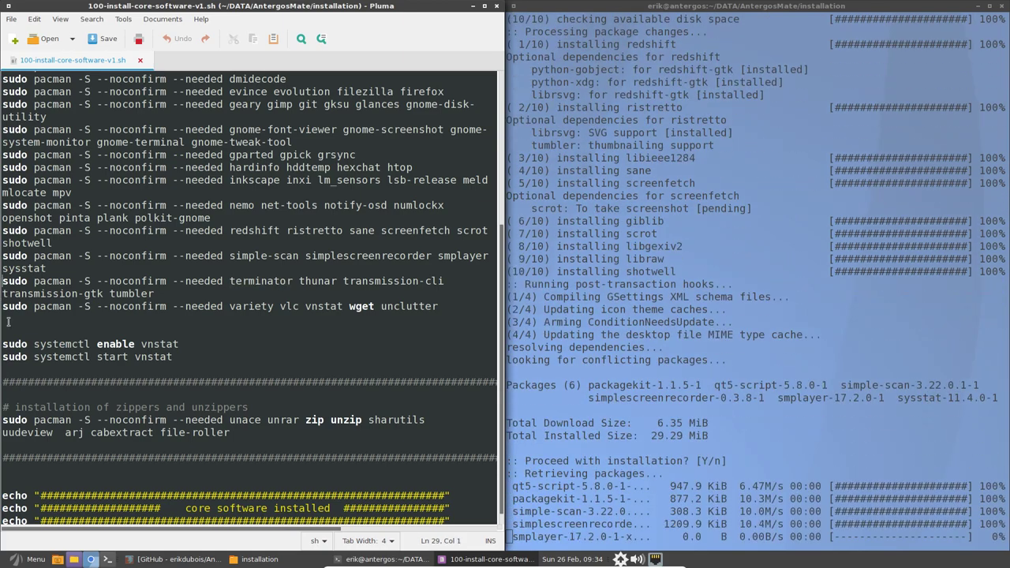
{"action": "type", "text": "#"}
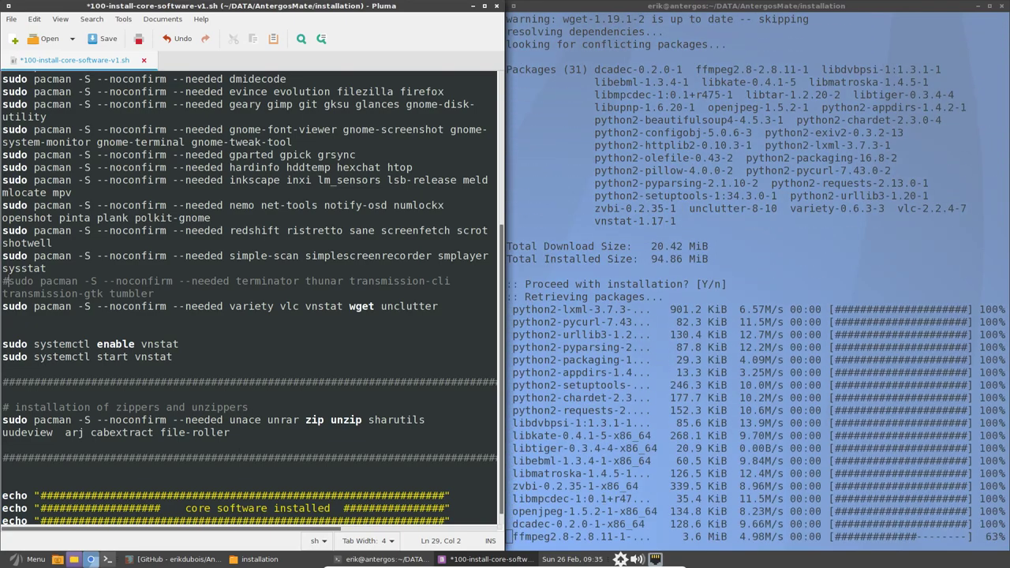
{"action": "key", "text": "ctrl+z"}
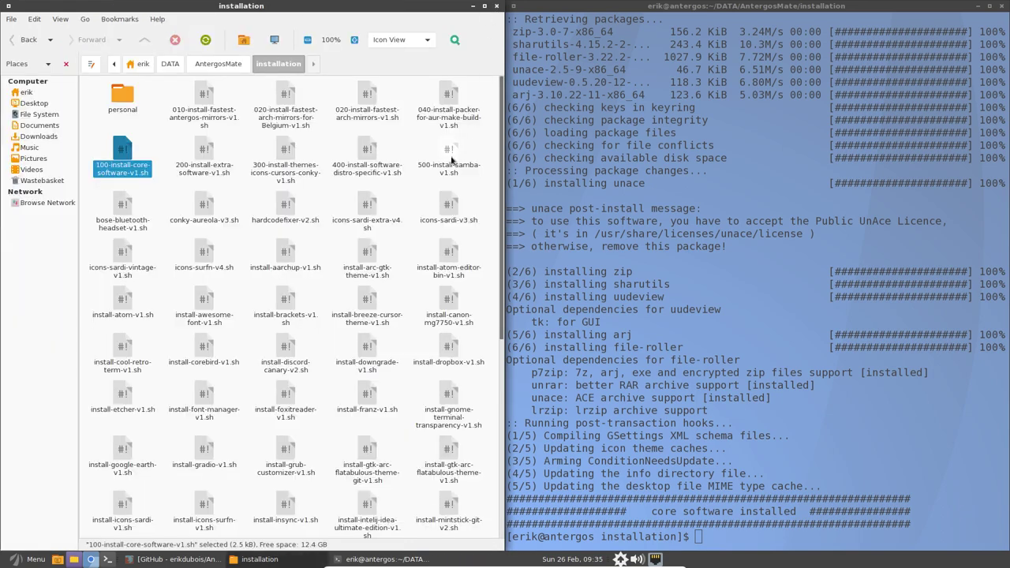
Run 200-install-extra-software-v1.sh in the terminal and confirm installing neofetch
{"action": "left_click", "coordinate": [203, 154]}
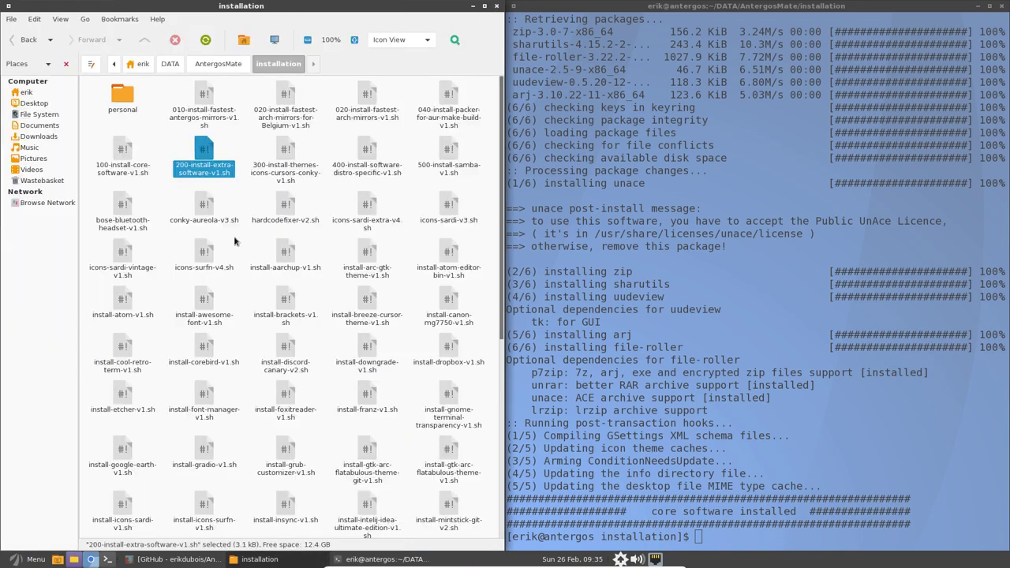
{"action": "left_click", "coordinate": [123, 154]}
{"action": "left_click", "coordinate": [521, 407]}
{"action": "type", "text": "./200"}
{"action": "key", "text": "Tab"}
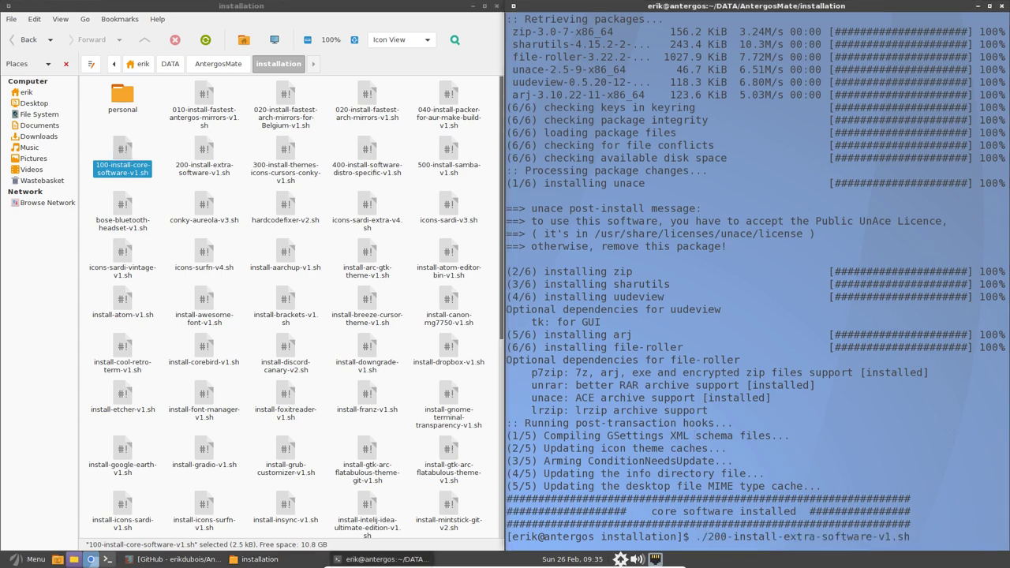
{"action": "key", "text": "Return"}
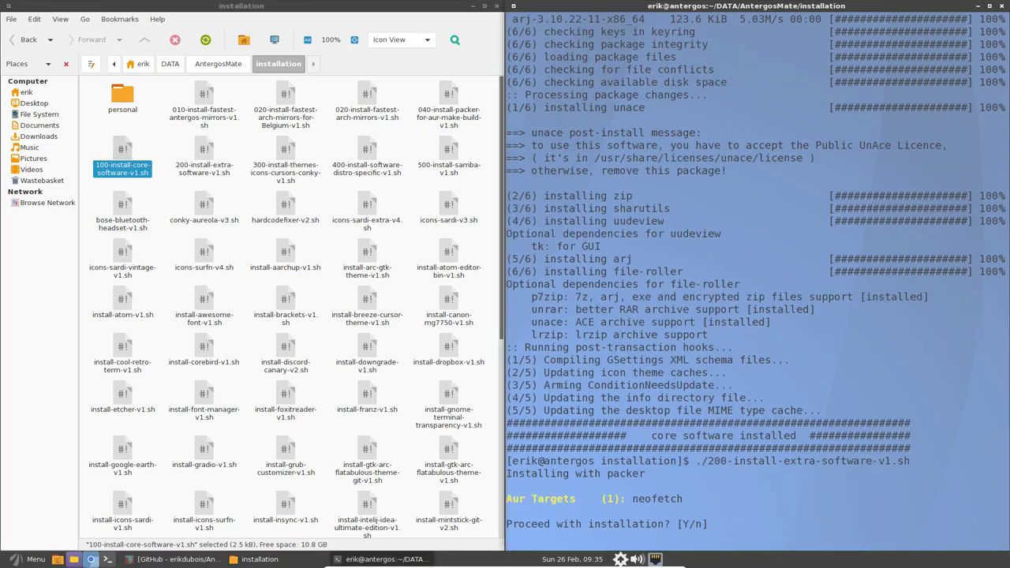
{"action": "key", "text": "Return"}
Display the extra software script in Pluma on the left half of the screen
{"action": "double_click", "coordinate": [200, 157]}
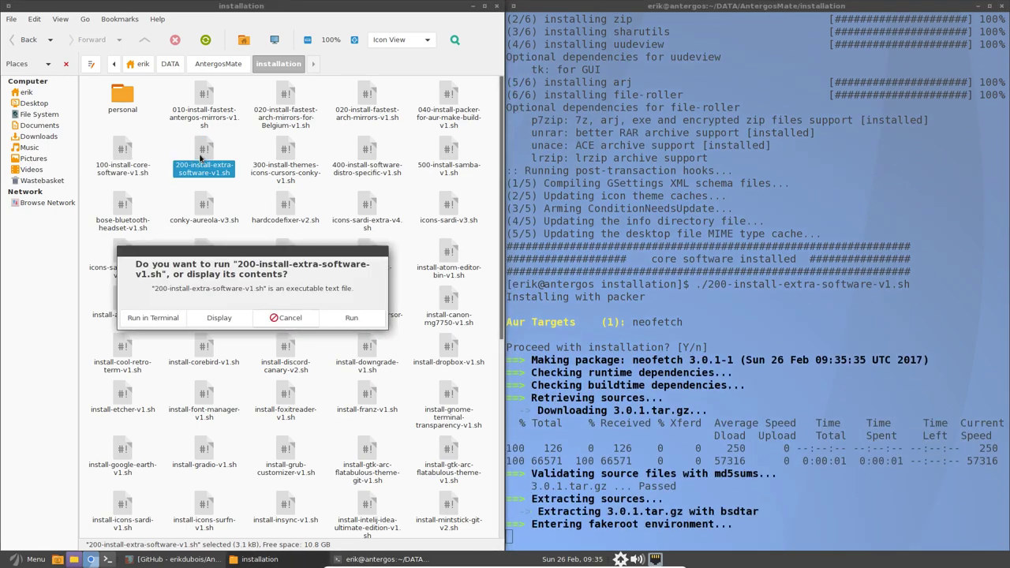
{"action": "left_click", "coordinate": [218, 317]}
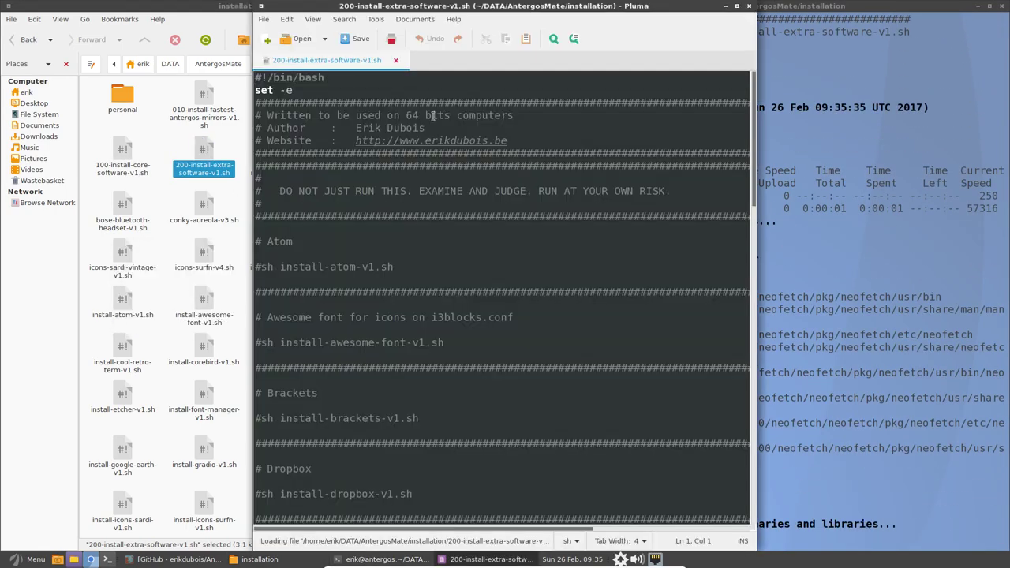
{"action": "left_click_drag", "start_coordinate": [491, 7], "coordinate": [1, 237]}
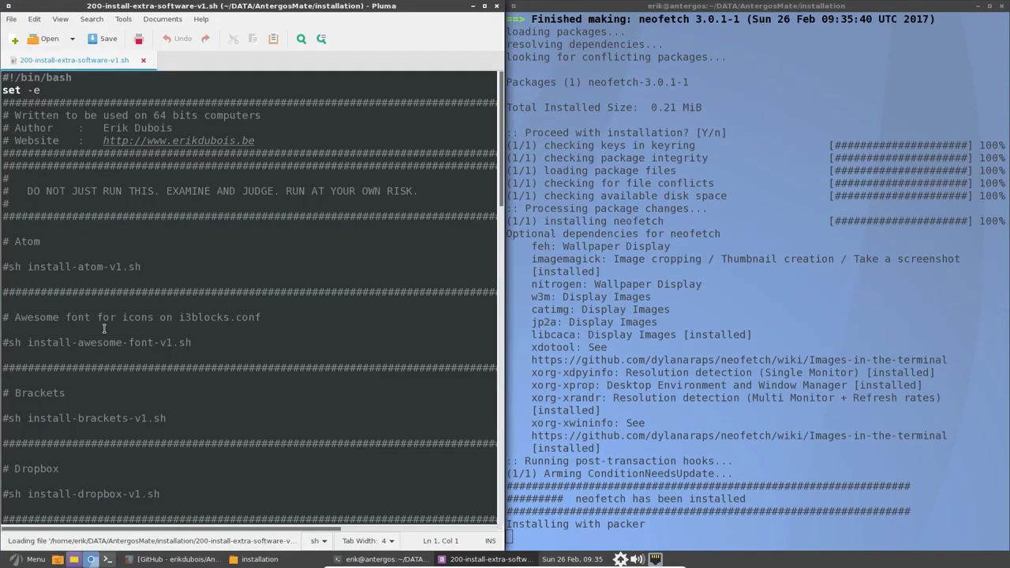
{"action": "scroll", "coordinate": [103, 328], "scroll_direction": "down", "scroll_amount": 15}
{"action": "scroll", "coordinate": [93, 299], "scroll_direction": "up", "scroll_amount": 1}
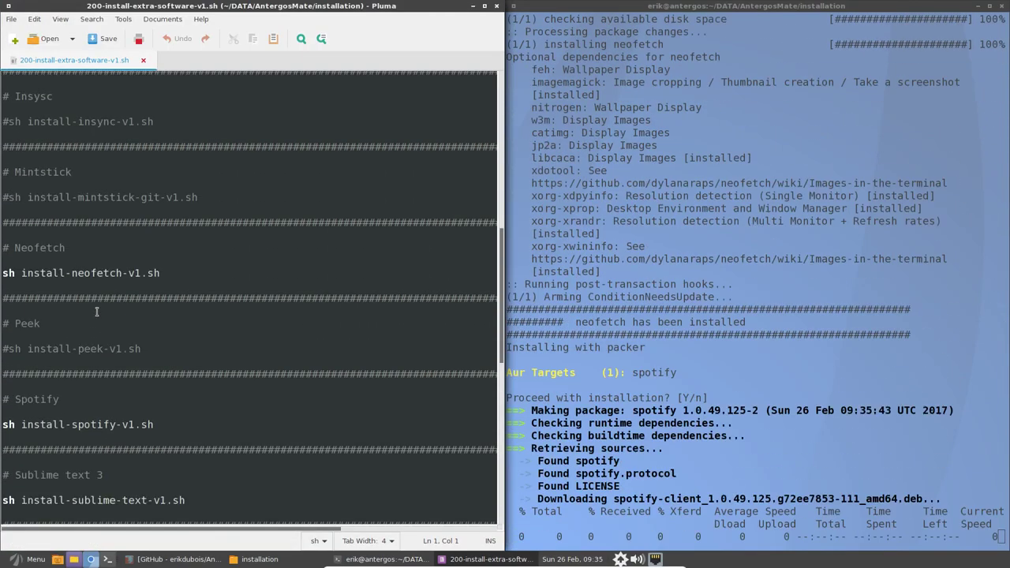
Review the commented Mintstick and Insync lines and the active neofetch and Spotify installs, then close it
{"action": "left_click", "coordinate": [4, 197]}
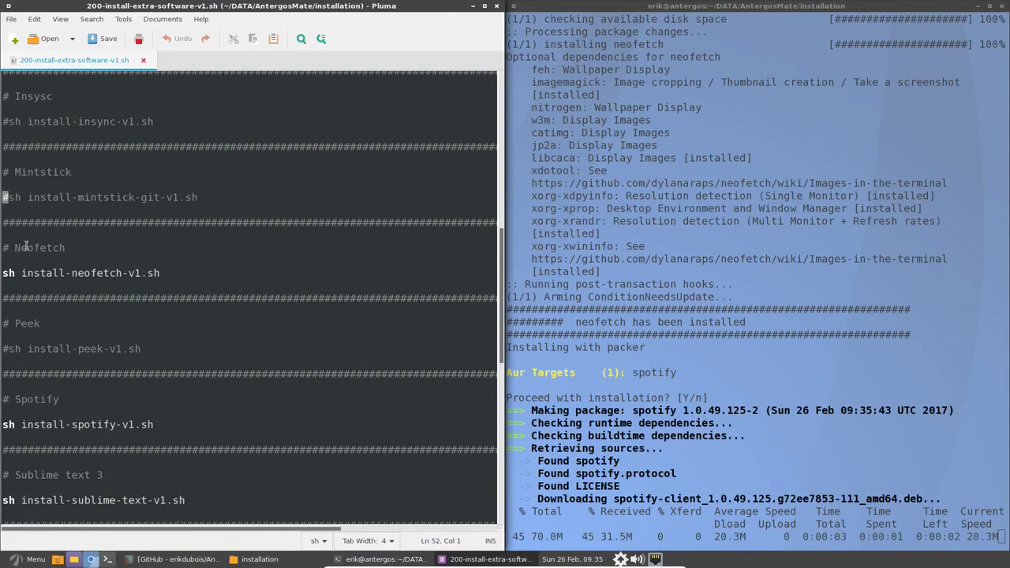
{"action": "left_click_drag", "start_coordinate": [14, 122], "coordinate": [2, 121]}
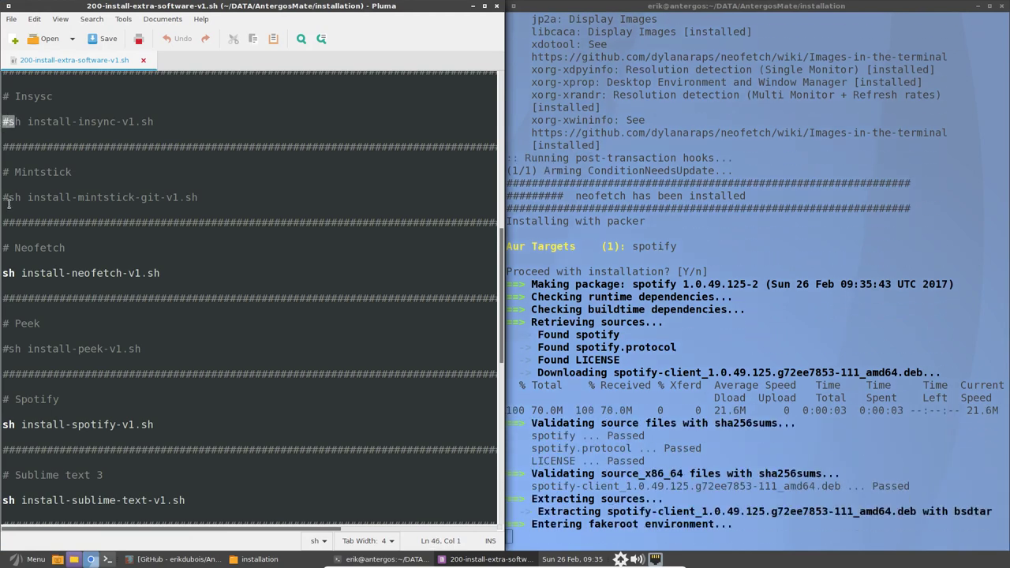
{"action": "left_click_drag", "start_coordinate": [156, 276], "coordinate": [2, 275]}
{"action": "left_click_drag", "start_coordinate": [154, 425], "coordinate": [2, 411]}
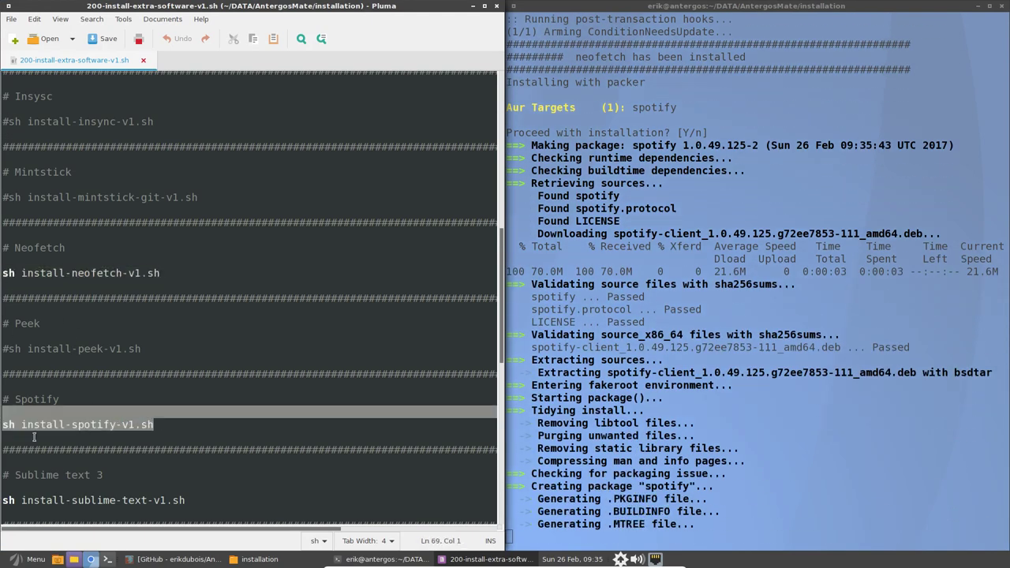
{"action": "left_click_drag", "start_coordinate": [186, 501], "coordinate": [2, 501]}
{"action": "scroll", "coordinate": [103, 458], "scroll_direction": "down", "scroll_amount": 6}
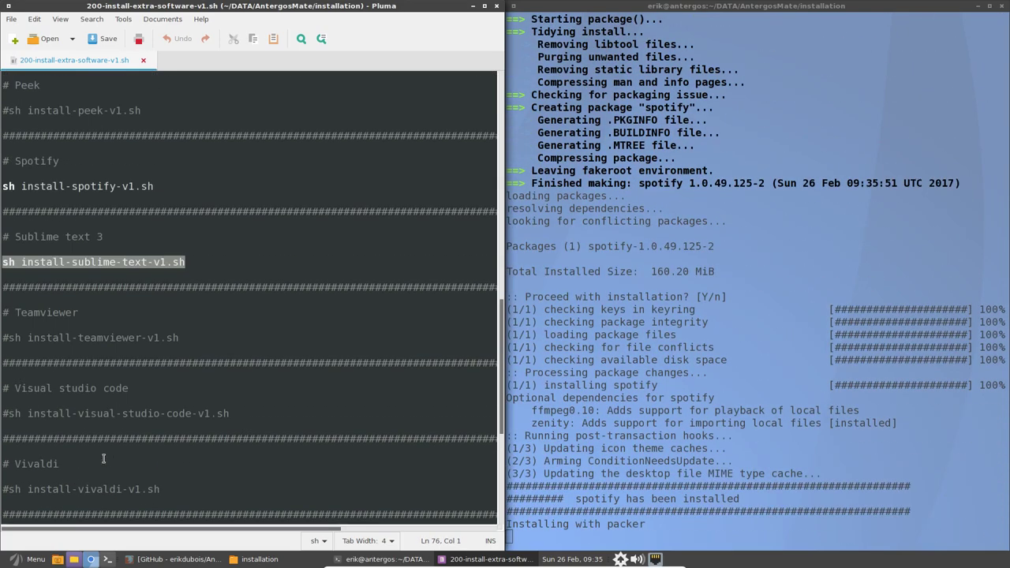
{"action": "scroll", "coordinate": [104, 459], "scroll_direction": "down", "scroll_amount": 8}
{"action": "left_click_drag", "start_coordinate": [141, 380], "coordinate": [2, 380]}
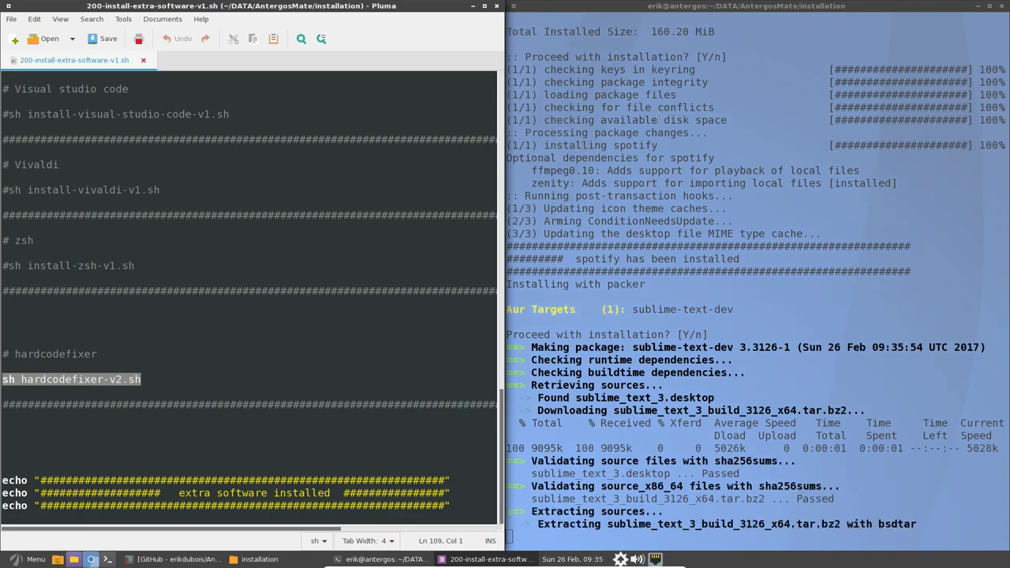
{"action": "left_click_drag", "start_coordinate": [637, 335], "coordinate": [764, 347]}
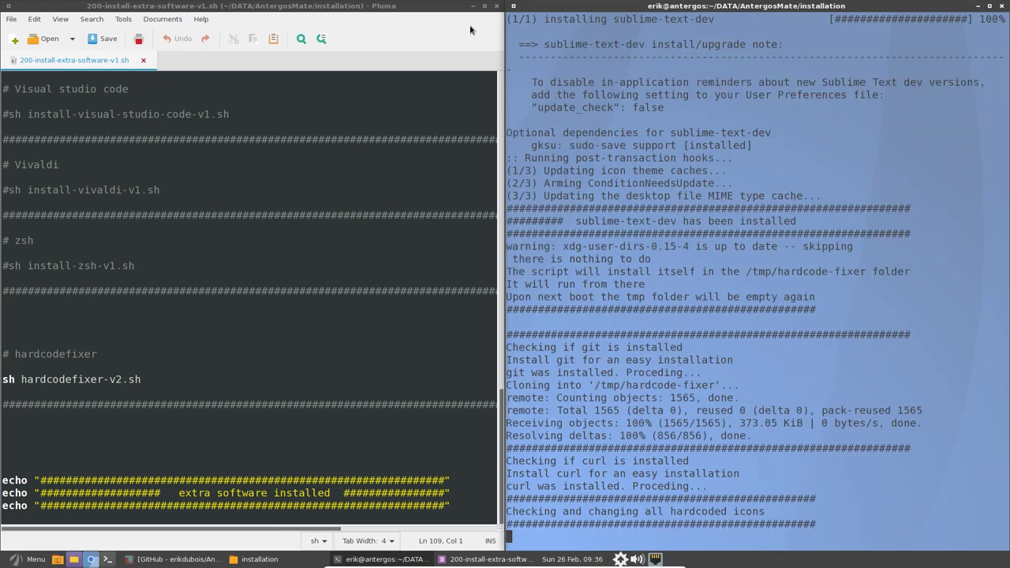
{"action": "left_click", "coordinate": [497, 7]}
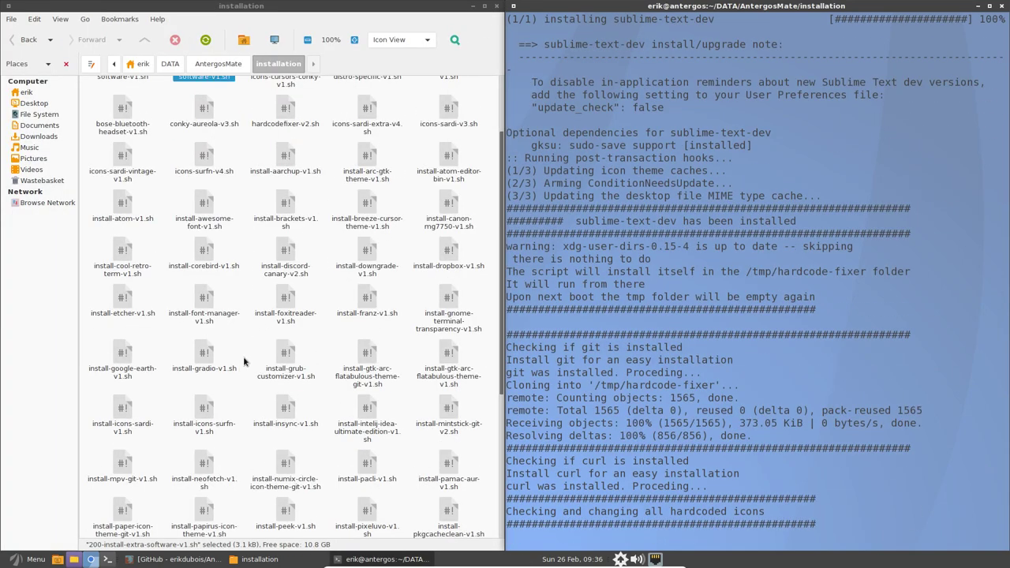
{"action": "scroll", "coordinate": [244, 362], "scroll_direction": "down", "scroll_amount": 5}
{"action": "scroll", "coordinate": [244, 362], "scroll_direction": "down", "scroll_amount": 2}
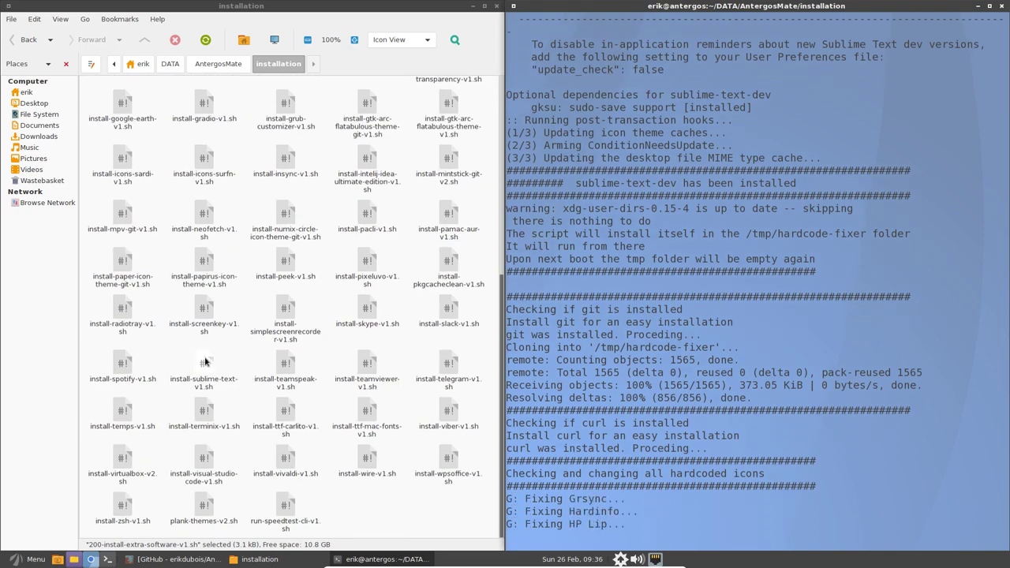
{"action": "double_click", "coordinate": [206, 361]}
{"action": "left_click", "coordinate": [215, 319]}
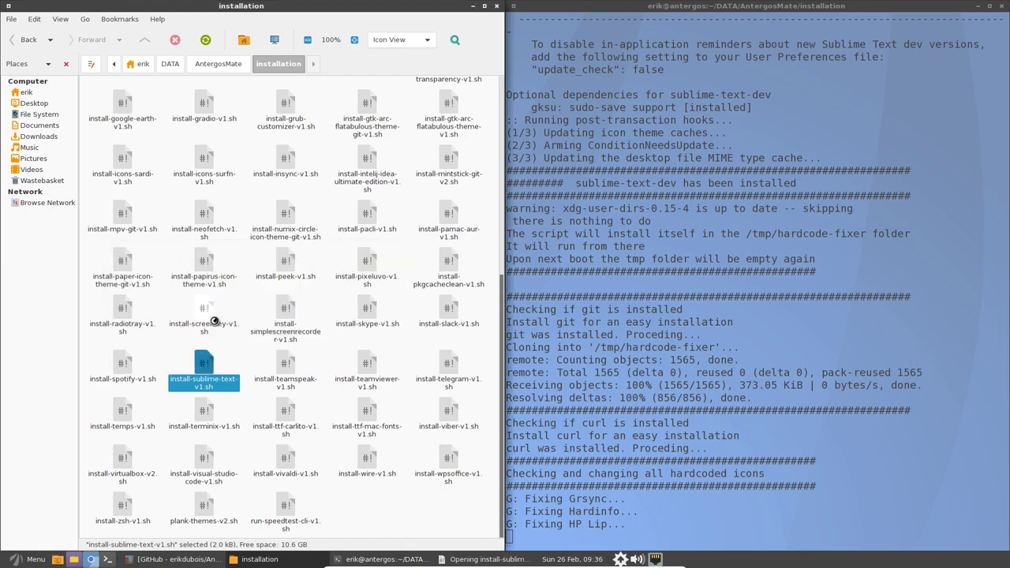
{"action": "key", "text": "super+Left"}
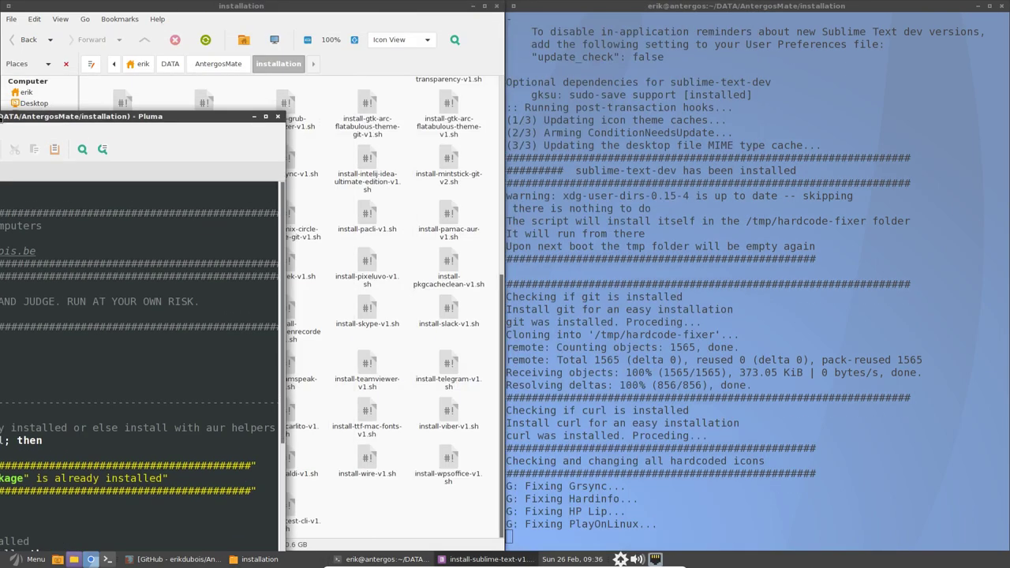
{"action": "left_click_drag", "start_coordinate": [59, 254], "coordinate": [160, 254]}
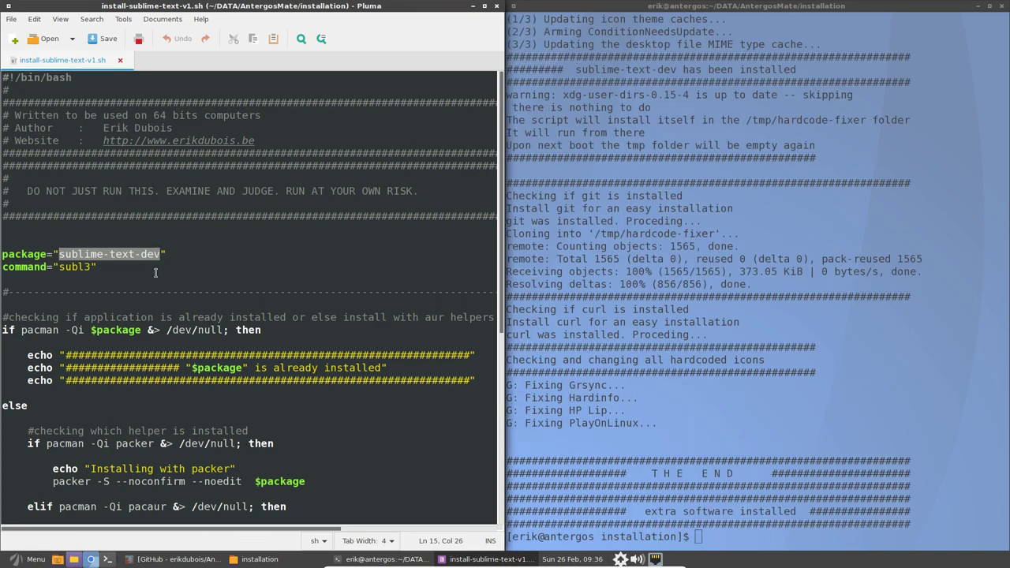
{"action": "left_click", "coordinate": [112, 270]}
{"action": "scroll", "coordinate": [109, 254], "scroll_direction": "down", "scroll_amount": 5}
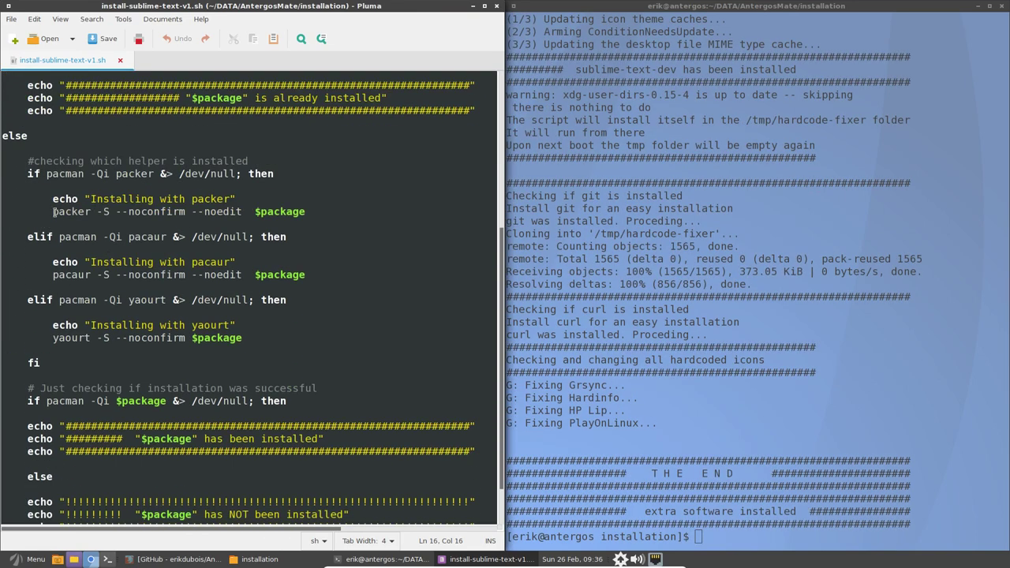
{"action": "left_click_drag", "start_coordinate": [53, 211], "coordinate": [84, 213]}
{"action": "key", "text": "Up"}
{"action": "key", "text": "Up"}
{"action": "key", "text": "Up"}
{"action": "left_click", "coordinate": [82, 223]}
{"action": "left_click_drag", "start_coordinate": [53, 212], "coordinate": [326, 207]}
{"action": "left_click", "coordinate": [67, 262]}
{"action": "left_click_drag", "start_coordinate": [52, 275], "coordinate": [325, 272]}
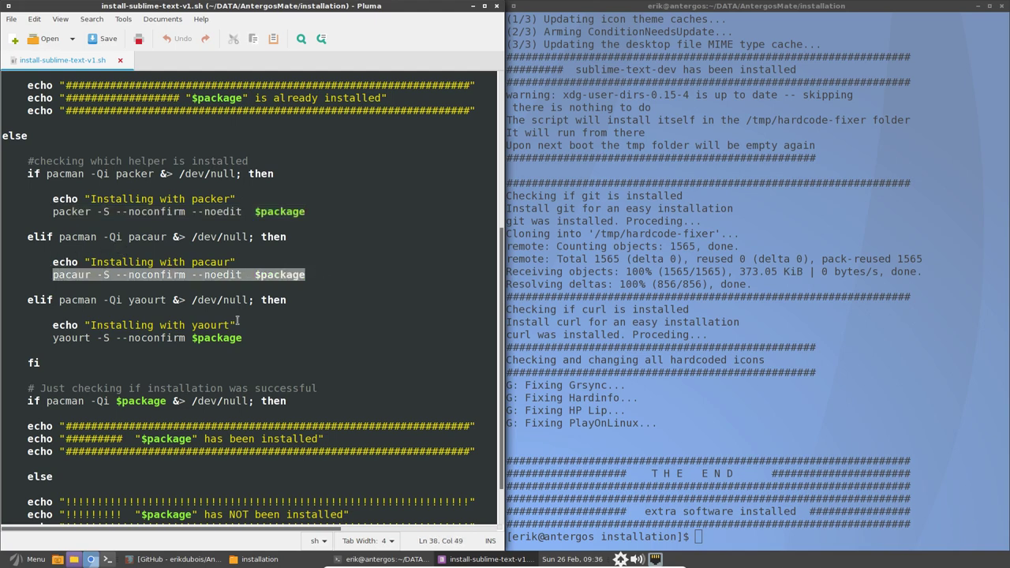
{"action": "left_click", "coordinate": [55, 274]}
{"action": "left_click_drag", "start_coordinate": [49, 338], "coordinate": [268, 337]}
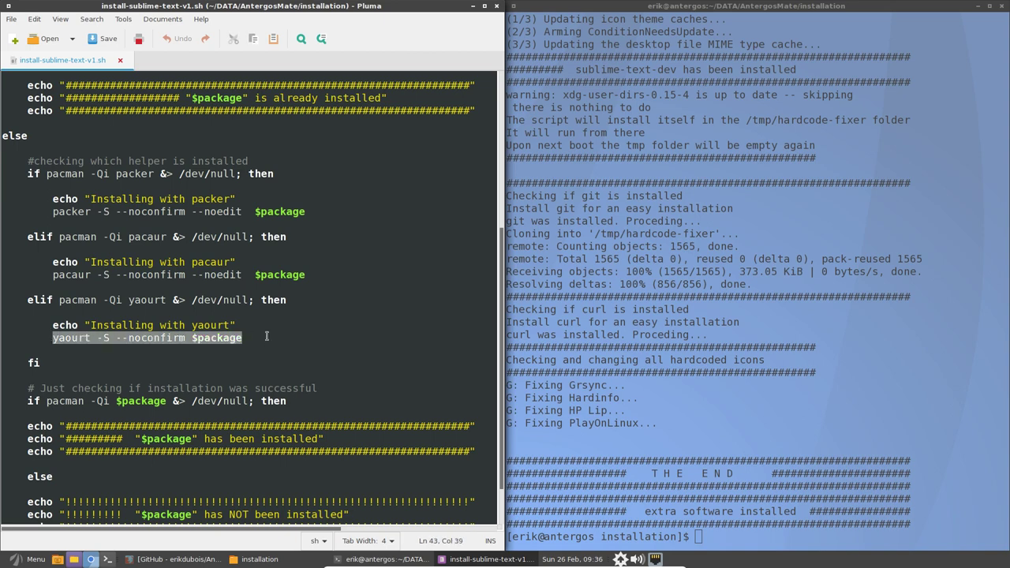
{"action": "left_click", "coordinate": [267, 336]}
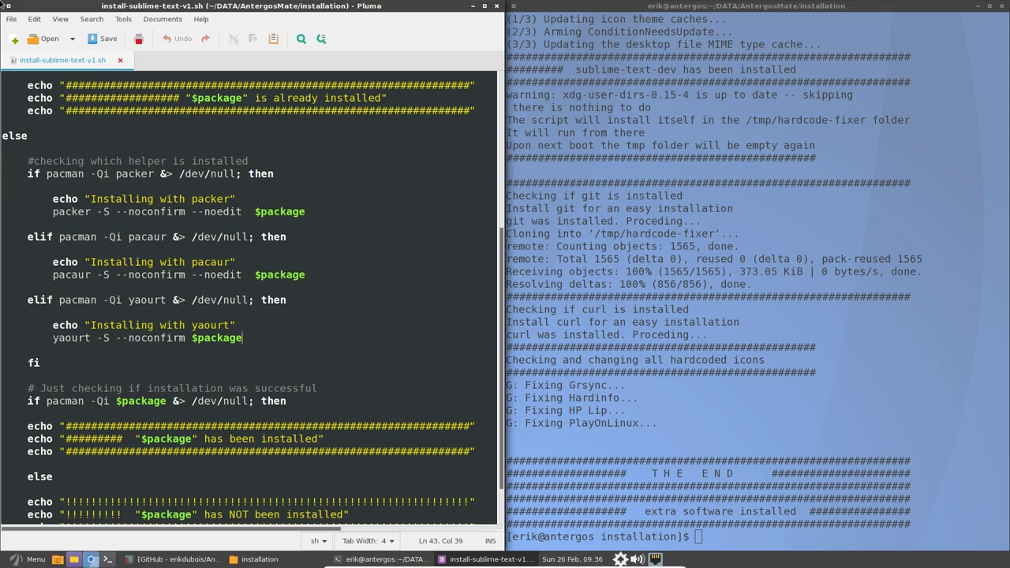
{"action": "scroll", "coordinate": [162, 269], "scroll_direction": "down", "scroll_amount": 1}
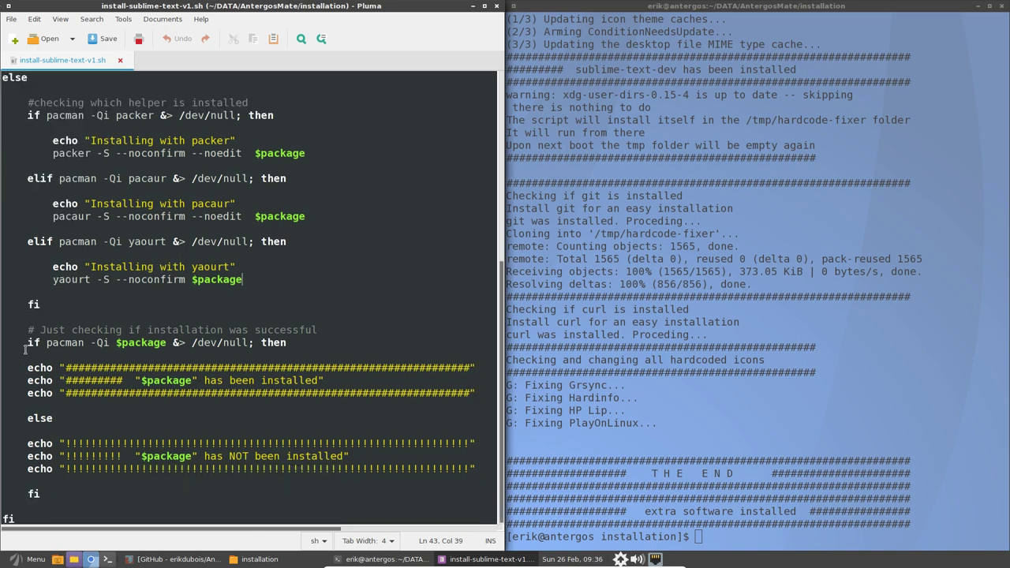
{"action": "left_click_drag", "start_coordinate": [26, 344], "coordinate": [123, 346]}
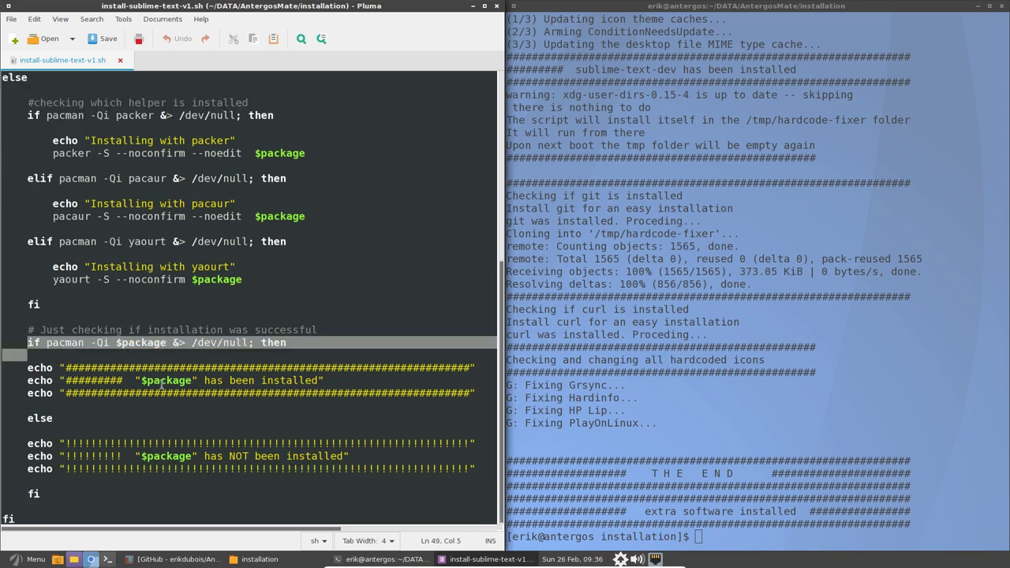
{"action": "left_click_drag", "start_coordinate": [134, 381], "coordinate": [364, 377]}
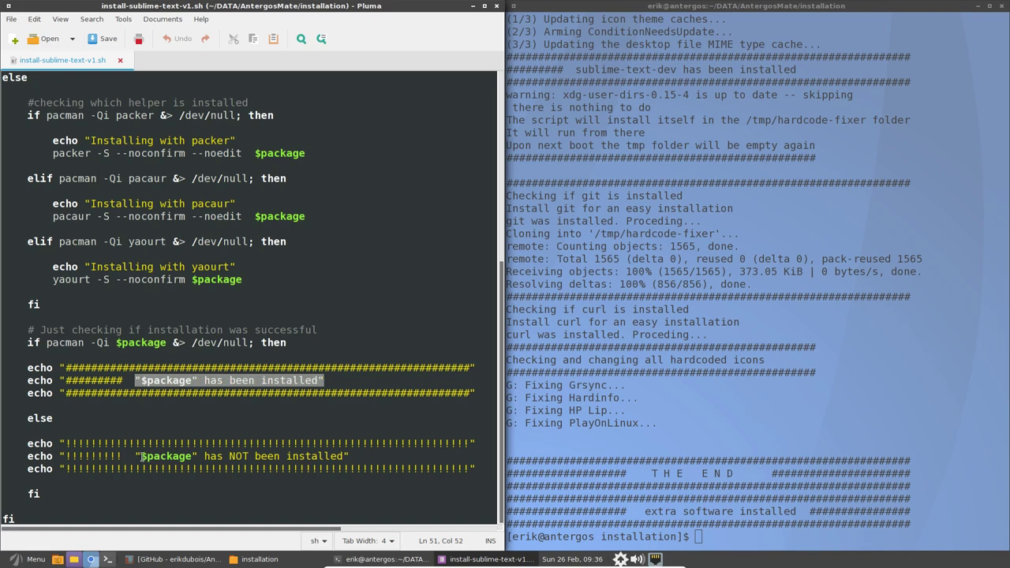
{"action": "left_click_drag", "start_coordinate": [136, 456], "coordinate": [350, 456]}
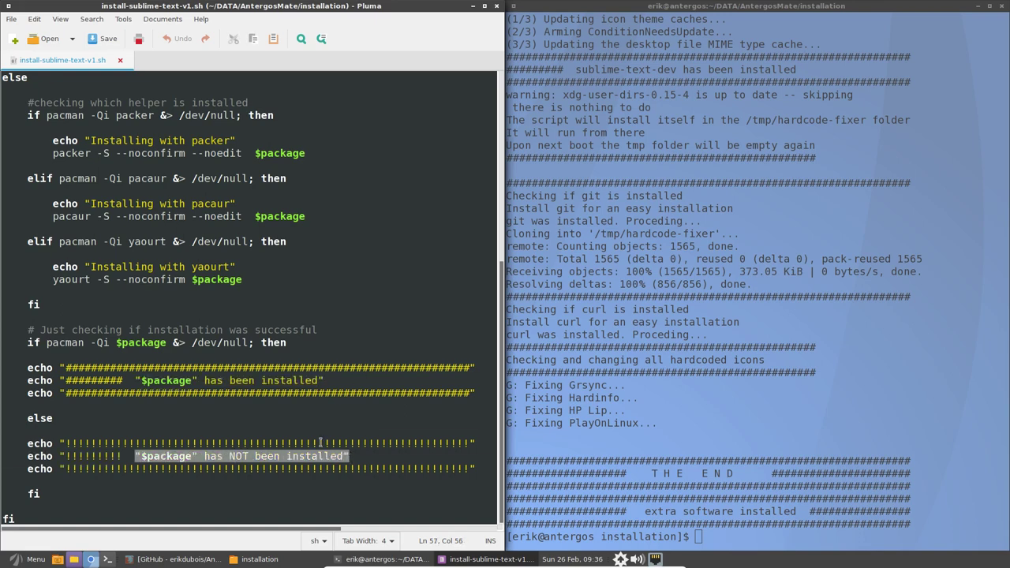
{"action": "left_click", "coordinate": [799, 459]}
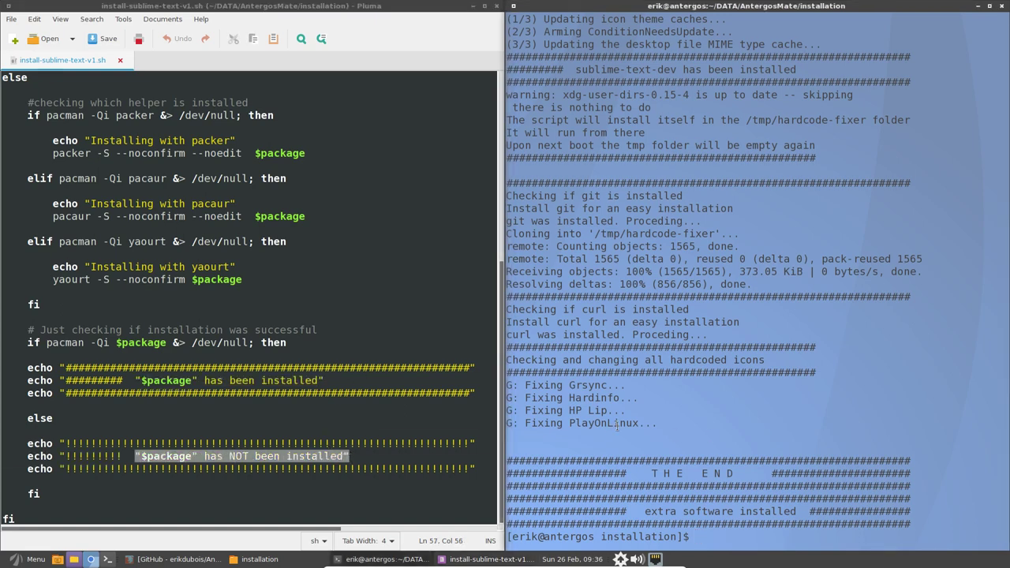
Close the sublime text script, inspect the terminal's icon-fixing lines, and select hardcodefixer-v2.sh in Caja
{"action": "left_click", "coordinate": [498, 5]}
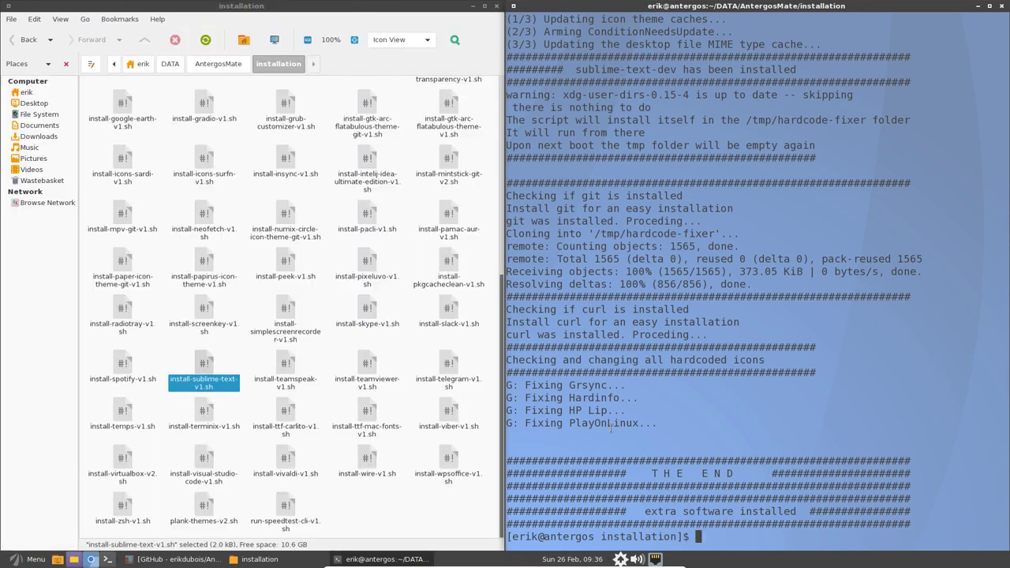
{"action": "left_click_drag", "start_coordinate": [650, 423], "coordinate": [506, 385]}
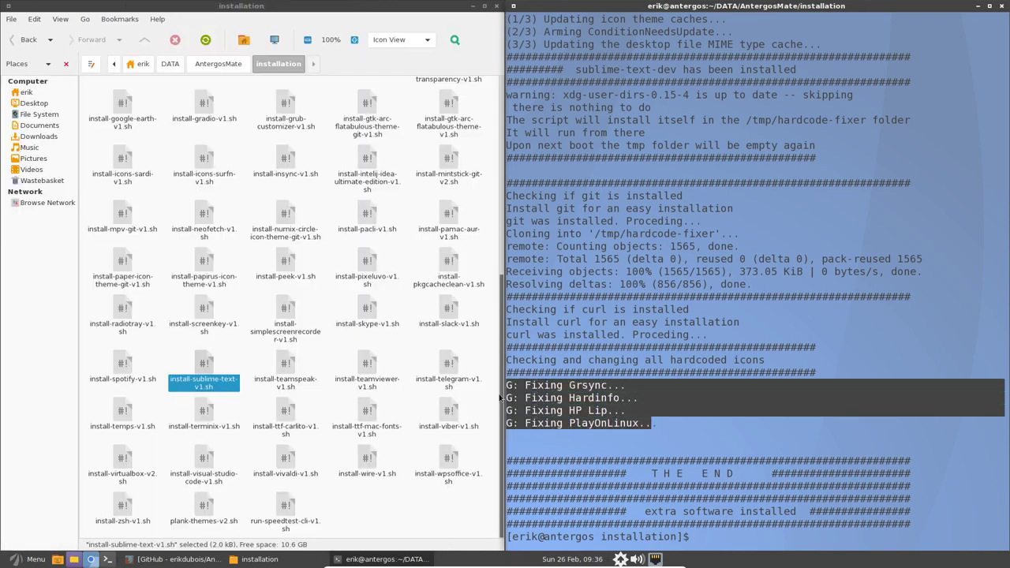
{"action": "left_click", "coordinate": [576, 403]}
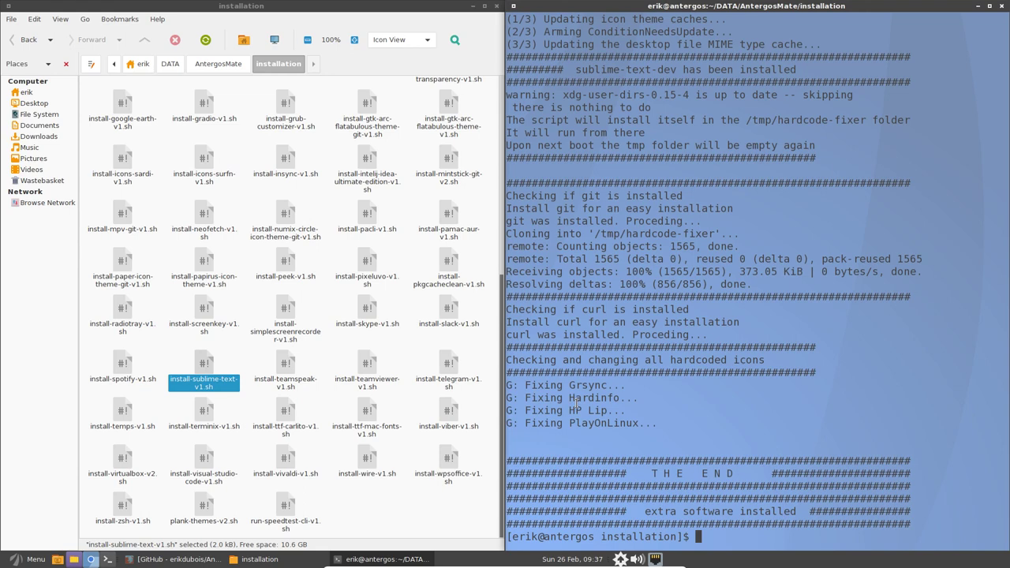
{"action": "left_click_drag", "start_coordinate": [652, 423], "coordinate": [617, 398]}
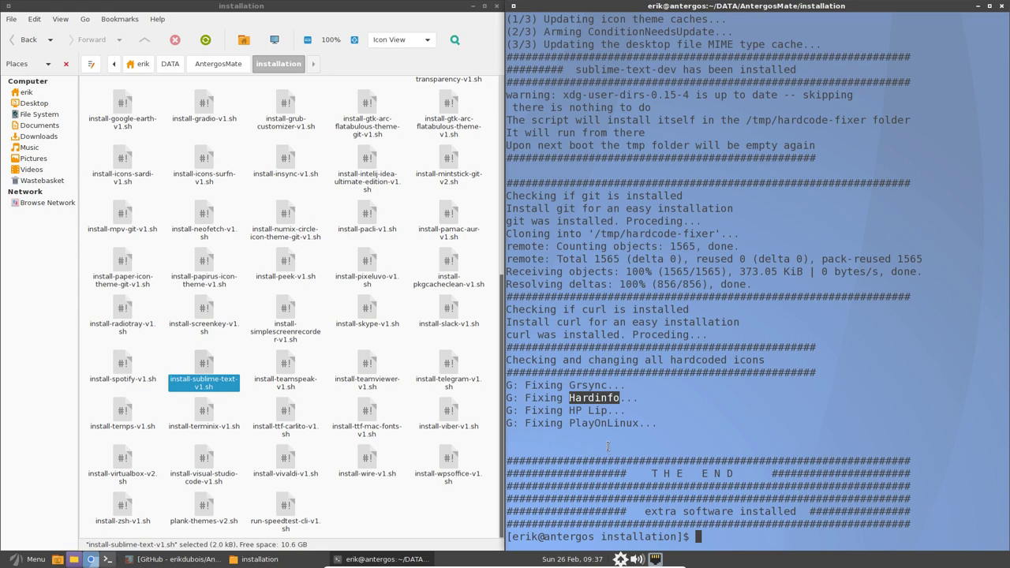
{"action": "left_click", "coordinate": [663, 434]}
{"action": "scroll", "coordinate": [132, 199], "scroll_direction": "up", "scroll_amount": 5}
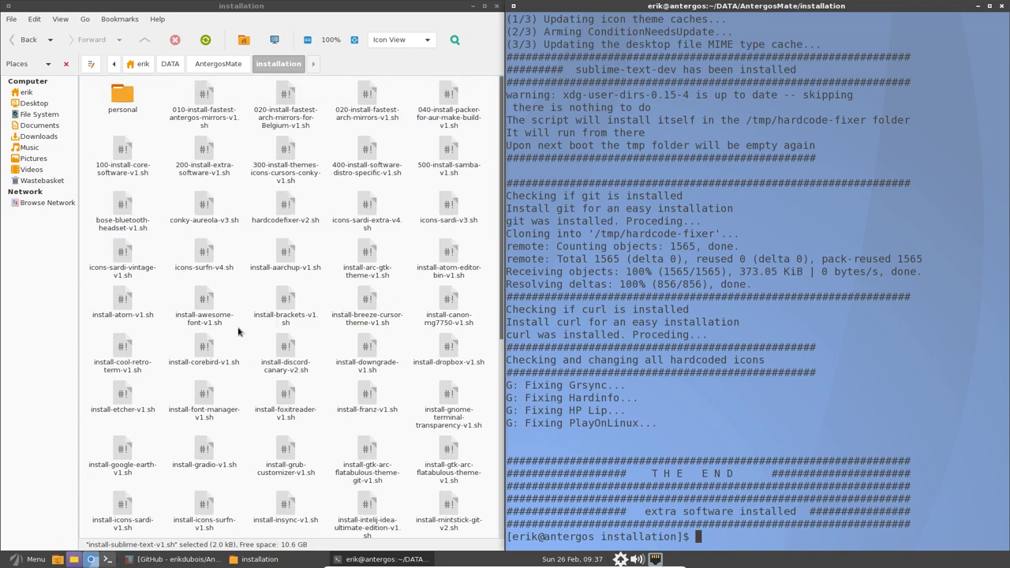
{"action": "left_click", "coordinate": [286, 213]}
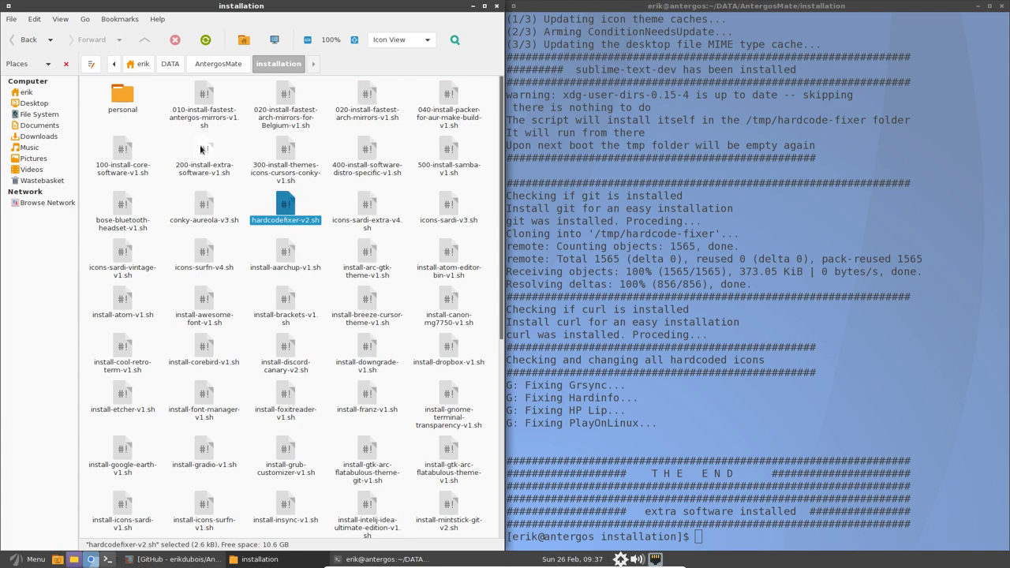
Run 300-install-themes-icons-cursors-conky-v1.sh in the terminal and confirm ttf-font-awesome was installed
{"action": "left_click", "coordinate": [192, 169]}
{"action": "left_click", "coordinate": [322, 159]}
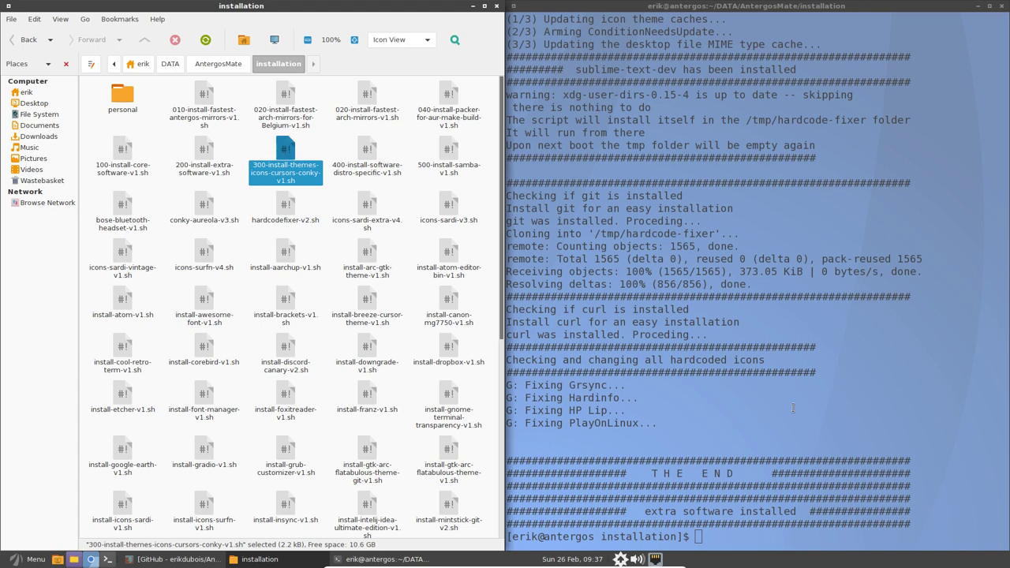
{"action": "left_click", "coordinate": [521, 254]}
{"action": "type", "text": "./"}
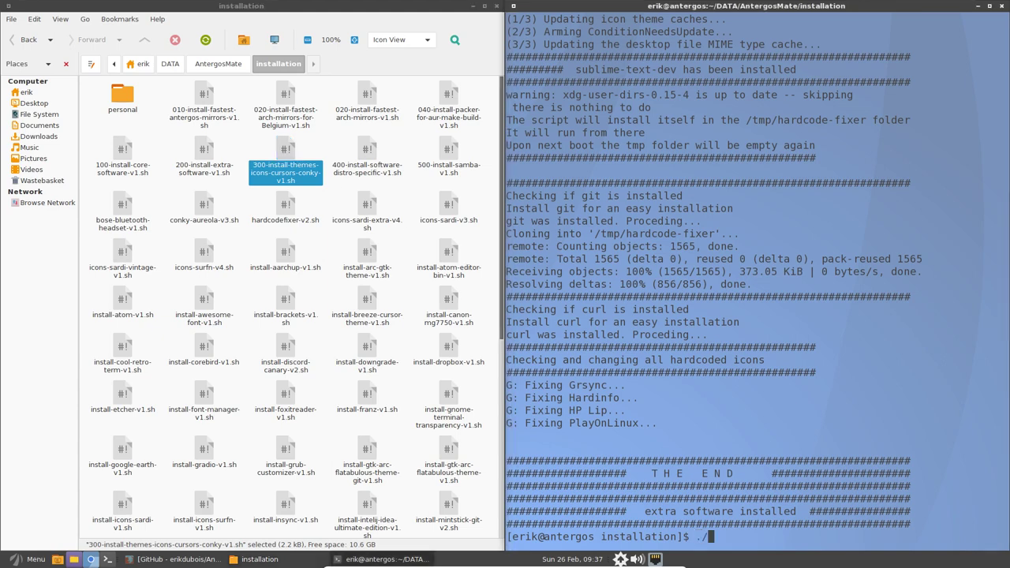
{"action": "type", "text": "30"}
{"action": "key", "text": "Tab"}
{"action": "key", "text": "Return"}
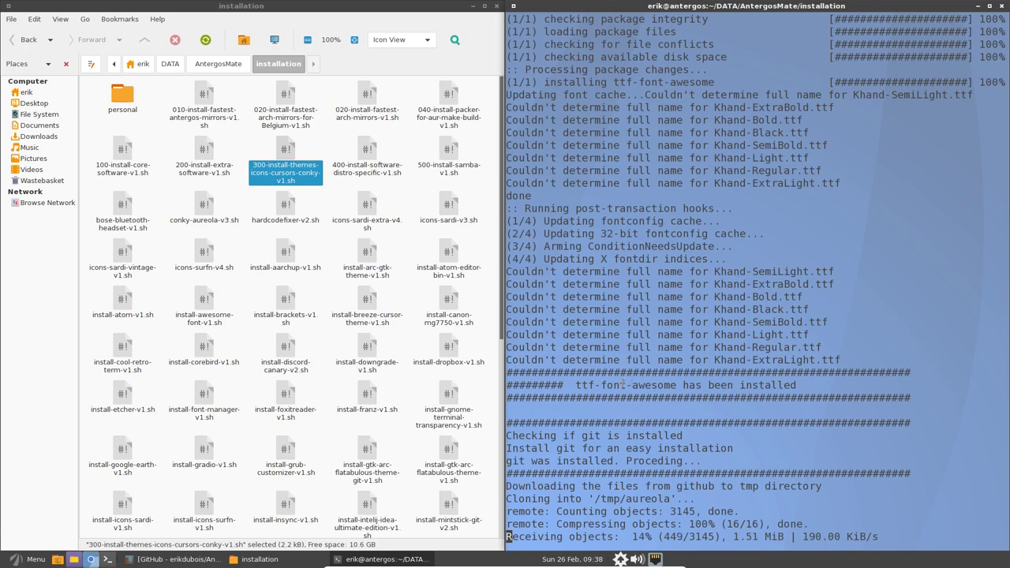
{"action": "left_click_drag", "start_coordinate": [620, 385], "coordinate": [671, 385]}
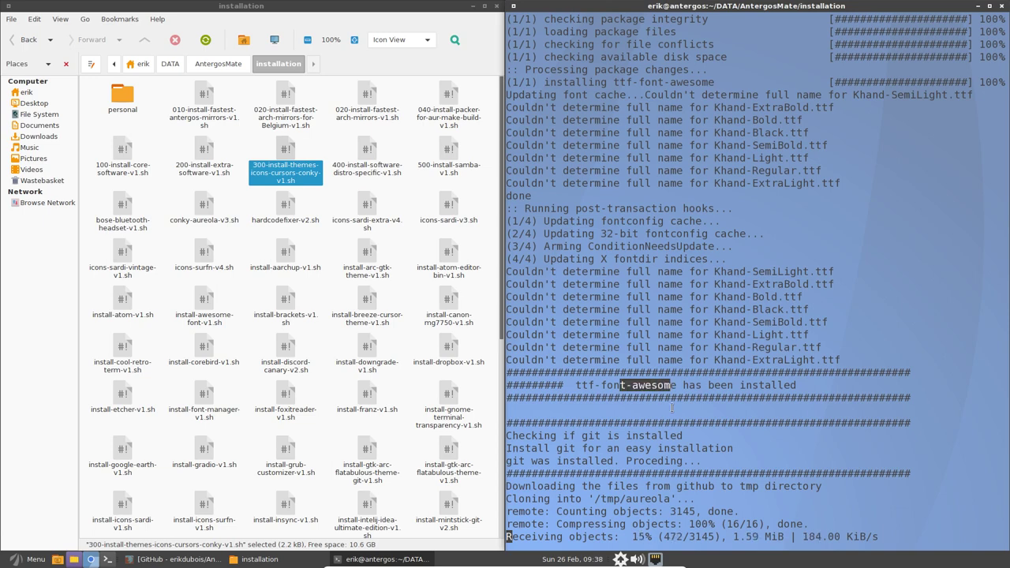
Display the 300 themes script in Pluma and highlight aureola-v3 in the Conky line
{"action": "double_click", "coordinate": [280, 158]}
{"action": "left_click", "coordinate": [215, 317]}
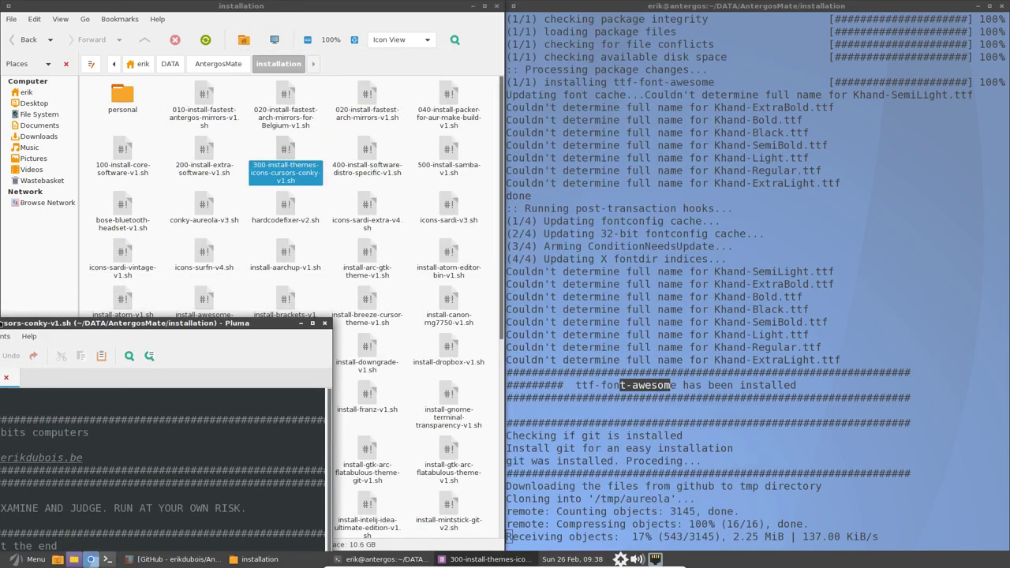
{"action": "left_click_drag", "start_coordinate": [87, 323], "coordinate": [1, 340]}
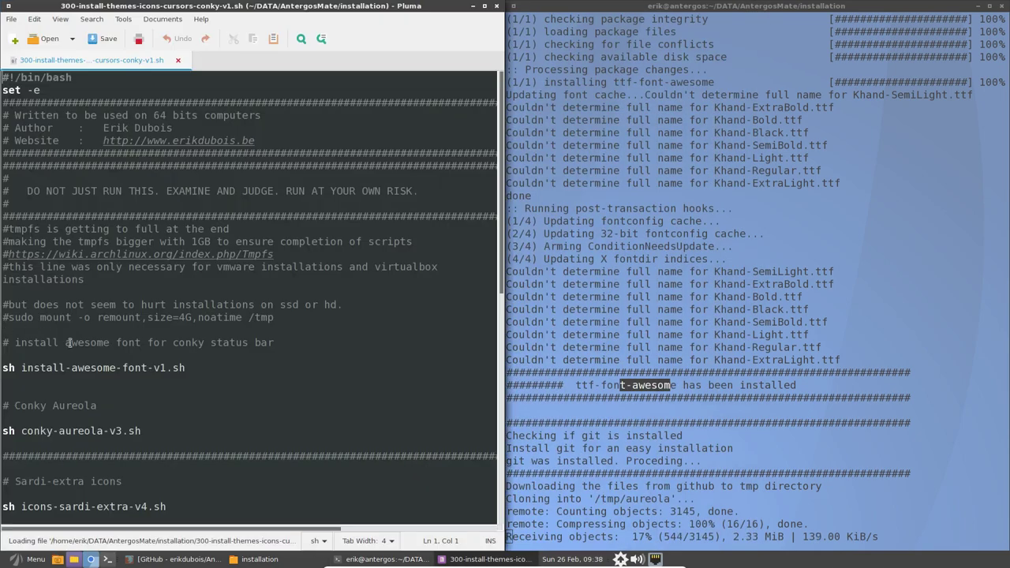
{"action": "scroll", "coordinate": [95, 315], "scroll_direction": "down", "scroll_amount": 6}
{"action": "left_click", "coordinate": [111, 263]}
{"action": "left_click_drag", "start_coordinate": [59, 252], "coordinate": [123, 253]}
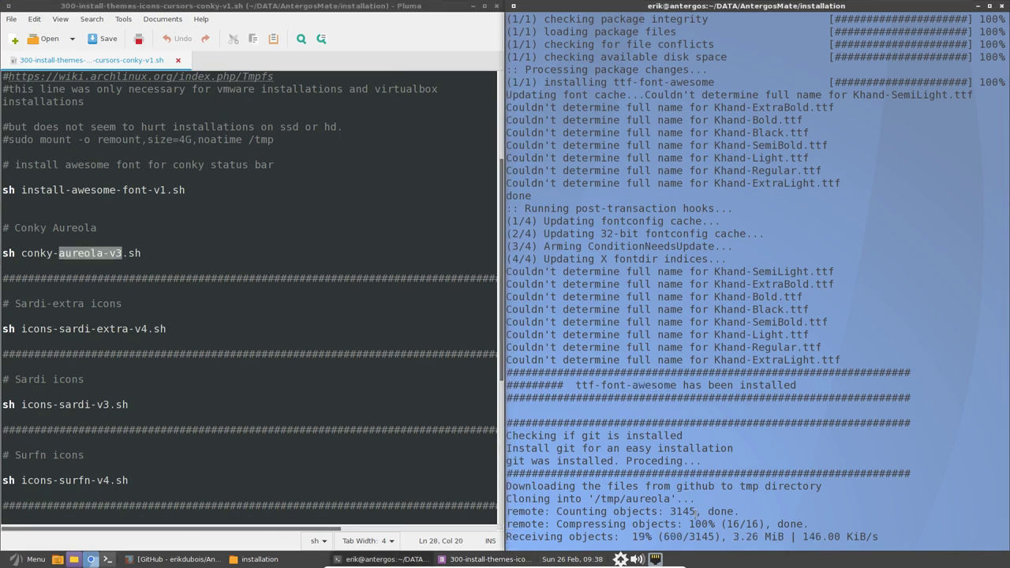
Highlight the Sardi-extra, sardi-v3, arc-gtk-theme and Plank themes script names
{"action": "left_click_drag", "start_coordinate": [70, 329], "coordinate": [3, 316]}
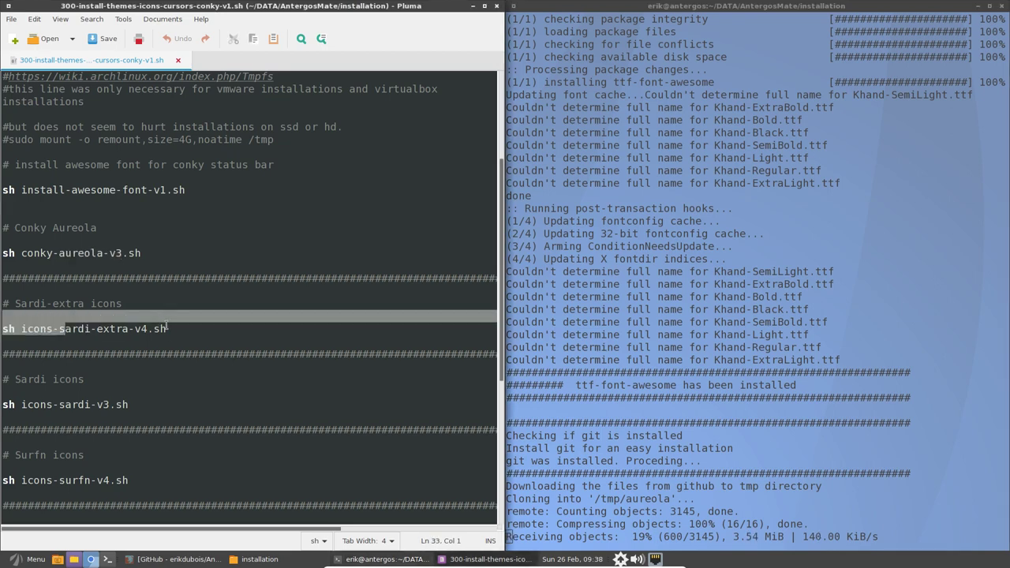
{"action": "left_click", "coordinate": [166, 329]}
{"action": "left_click_drag", "start_coordinate": [58, 404], "coordinate": [109, 404]}
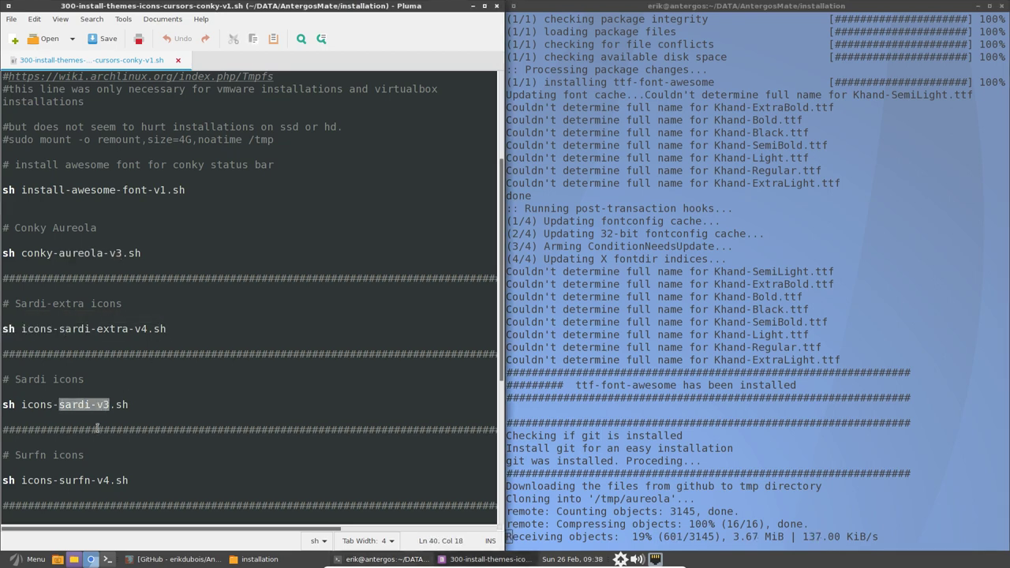
{"action": "left_click_drag", "start_coordinate": [59, 479], "coordinate": [97, 481]}
{"action": "scroll", "coordinate": [93, 474], "scroll_direction": "down", "scroll_amount": 5}
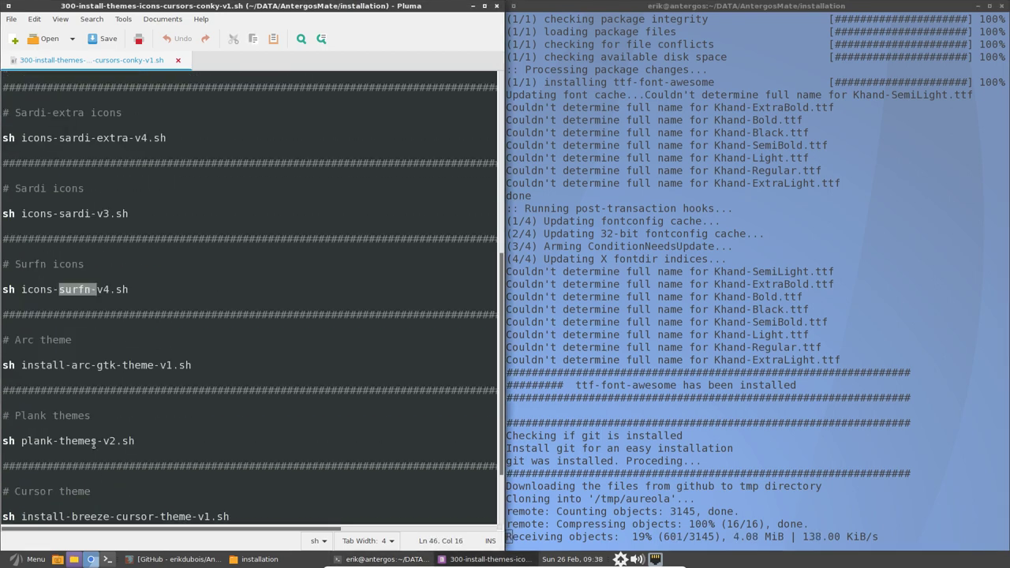
{"action": "left_click_drag", "start_coordinate": [58, 365], "coordinate": [140, 374]}
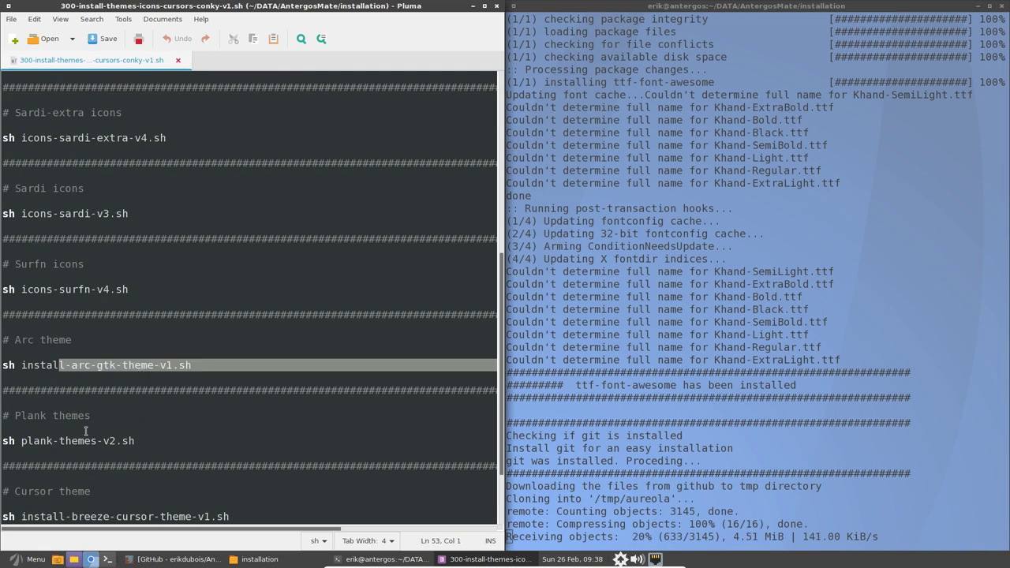
{"action": "left_click_drag", "start_coordinate": [58, 442], "coordinate": [217, 440]}
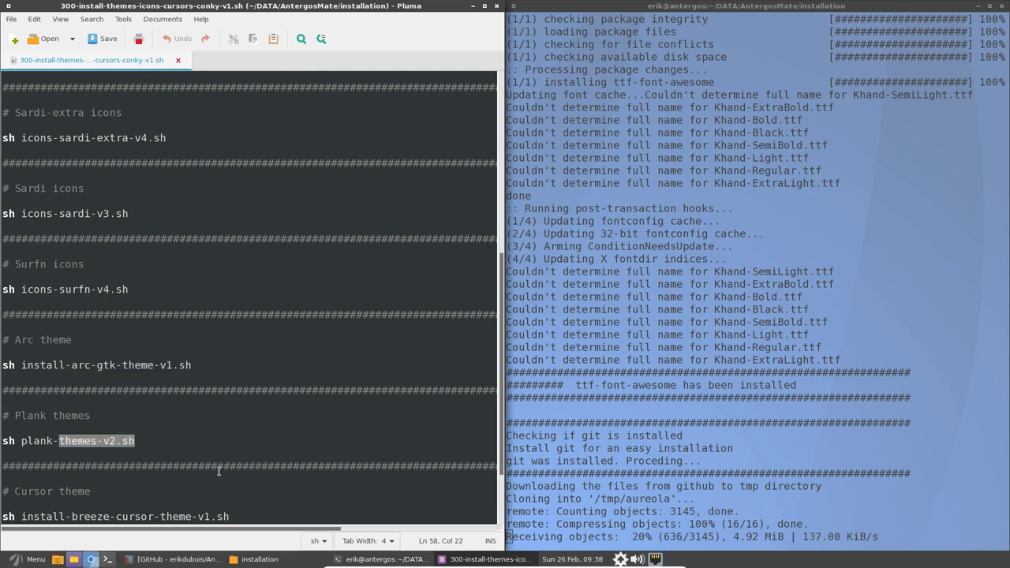
Select the breeze cursor theme script name and point out the stalled aureola download speed
{"action": "scroll", "coordinate": [205, 463], "scroll_direction": "down", "scroll_amount": 2}
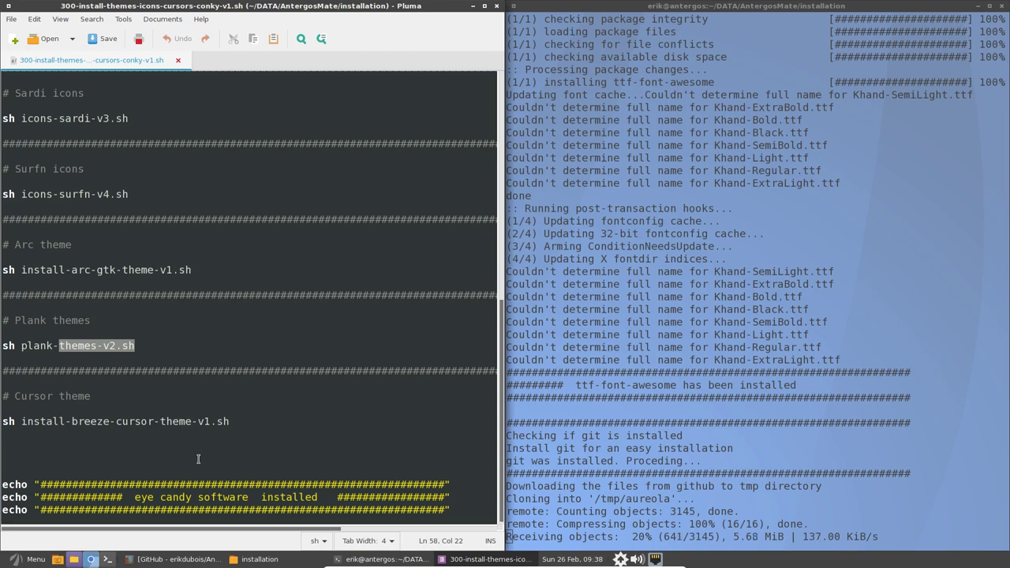
{"action": "left_click", "coordinate": [64, 423]}
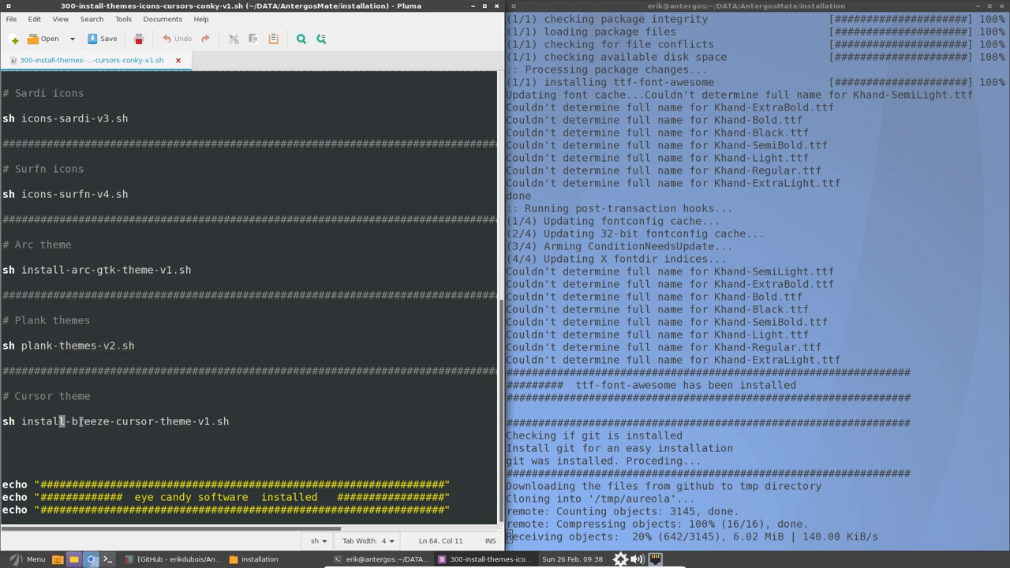
{"action": "left_click_drag", "start_coordinate": [78, 422], "coordinate": [230, 423]}
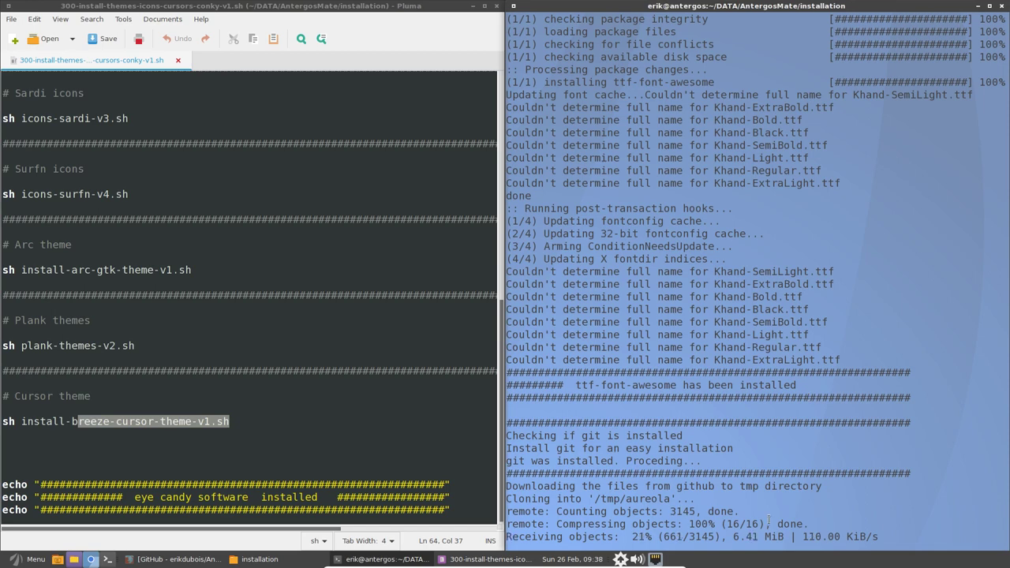
{"action": "left_click_drag", "start_coordinate": [802, 537], "coordinate": [868, 536]}
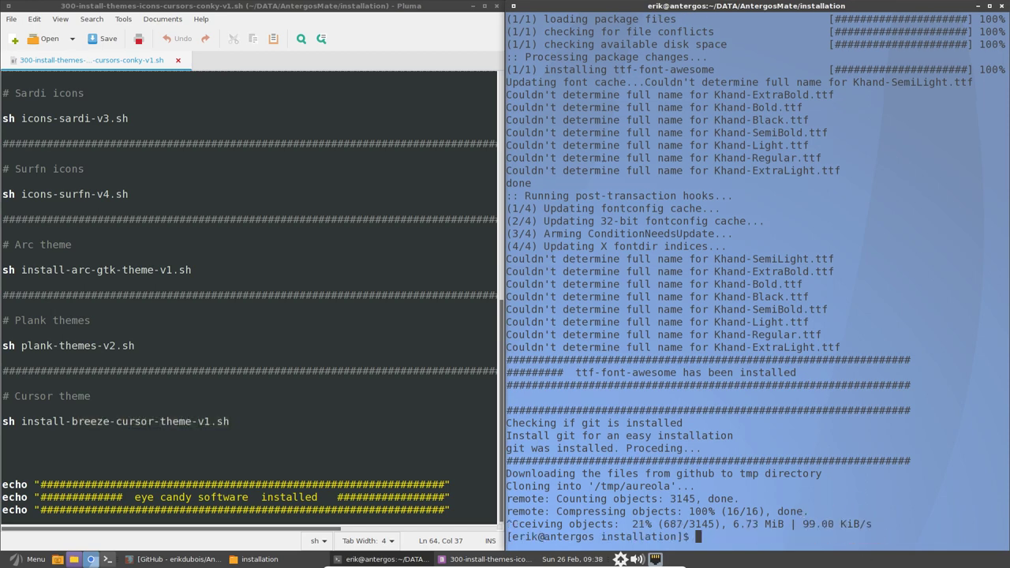
Rerun ./300-install-themes-icons-cursors-conky-v1.sh in the terminal
{"action": "type", "text": "./300-install-themes-icons-cursors-conky-v1.sh"}
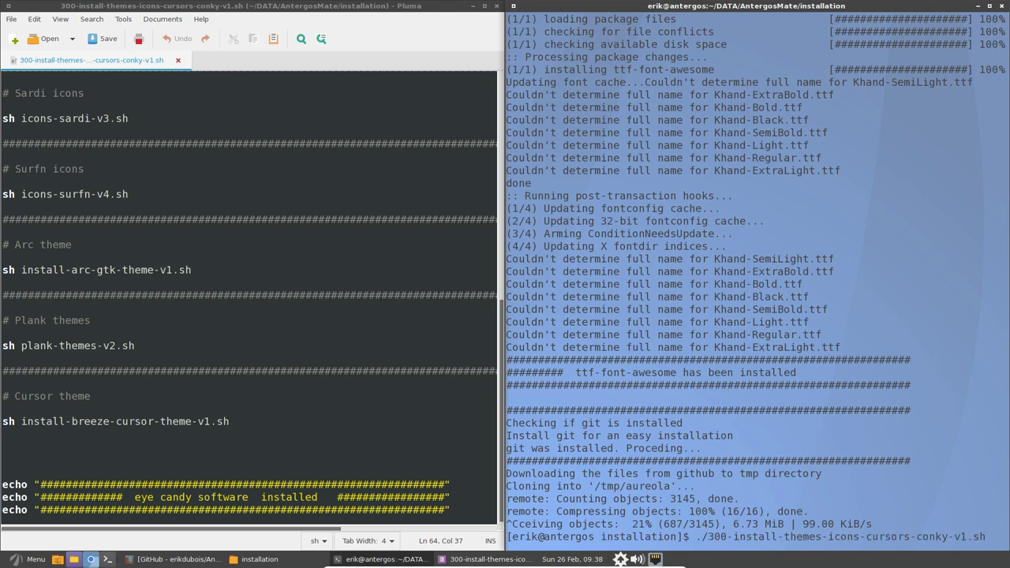
{"action": "key", "text": "Return"}
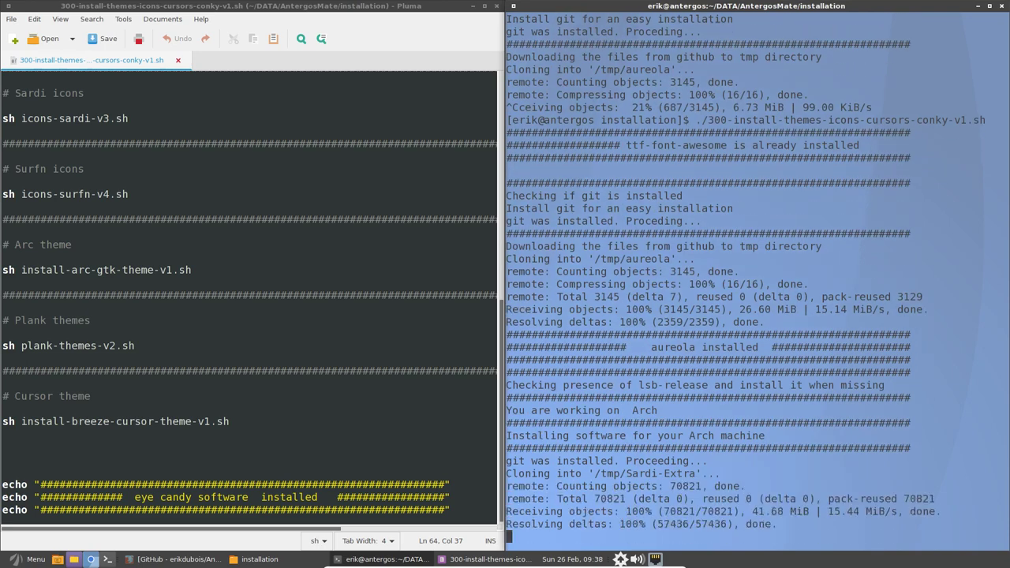
{"action": "scroll", "coordinate": [758, 315], "scroll_direction": "up", "scroll_amount": 5}
{"action": "scroll", "coordinate": [345, 364], "scroll_direction": "up", "scroll_amount": 6}
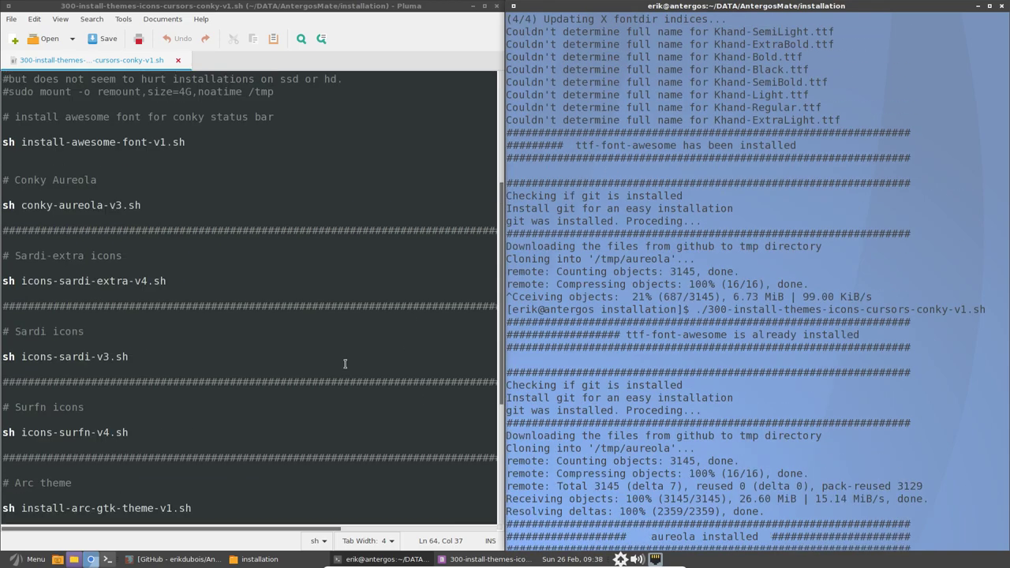
Follow the Sardi-extra, Sardi, Surfn and cursor steps until 'eye candy software installed' appears
{"action": "left_click", "coordinate": [91, 280]}
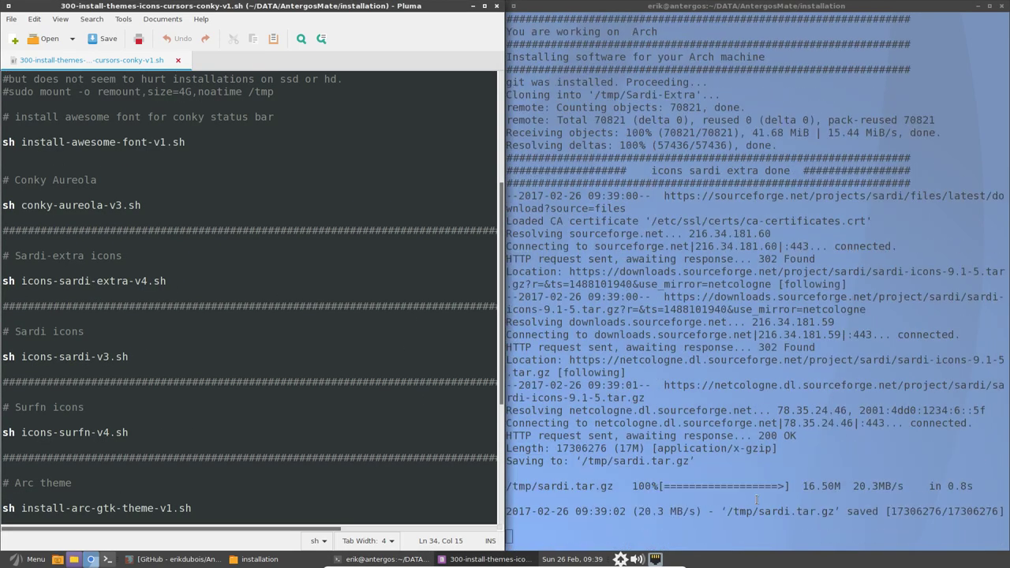
{"action": "left_click", "coordinate": [106, 358]}
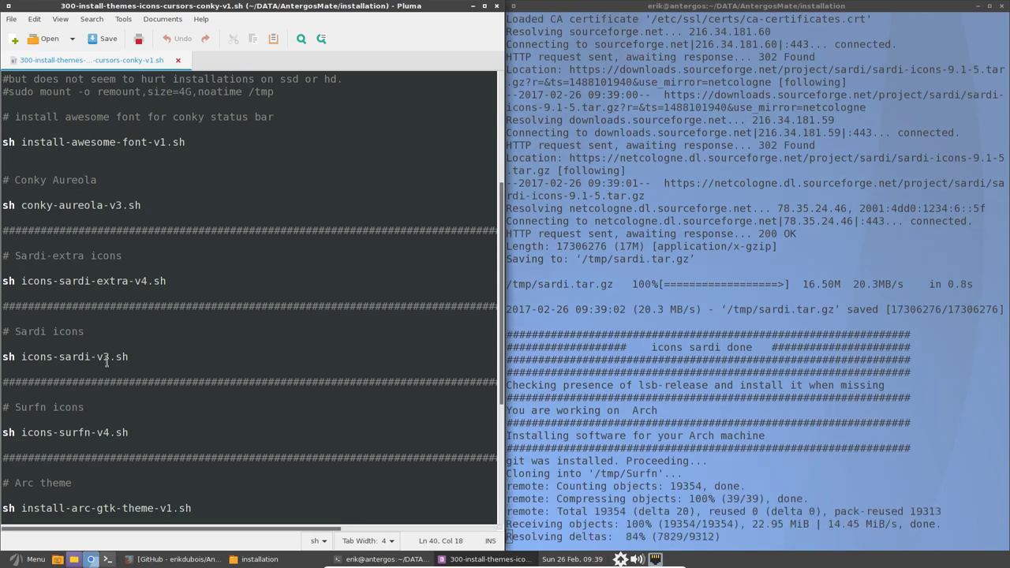
{"action": "left_click", "coordinate": [103, 432]}
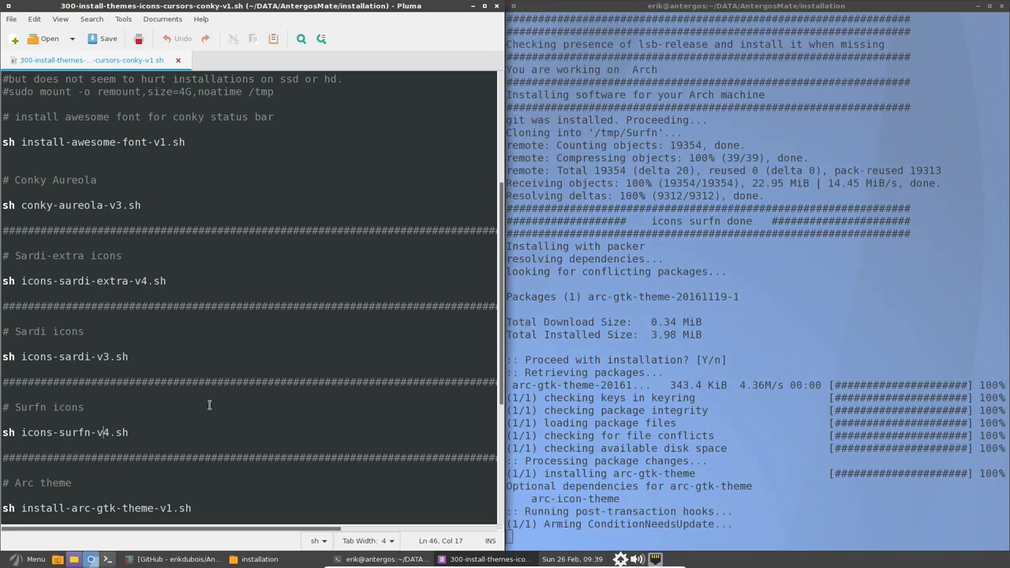
{"action": "scroll", "coordinate": [118, 420], "scroll_direction": "down", "scroll_amount": 1}
{"action": "scroll", "coordinate": [118, 420], "scroll_direction": "down", "scroll_amount": 4}
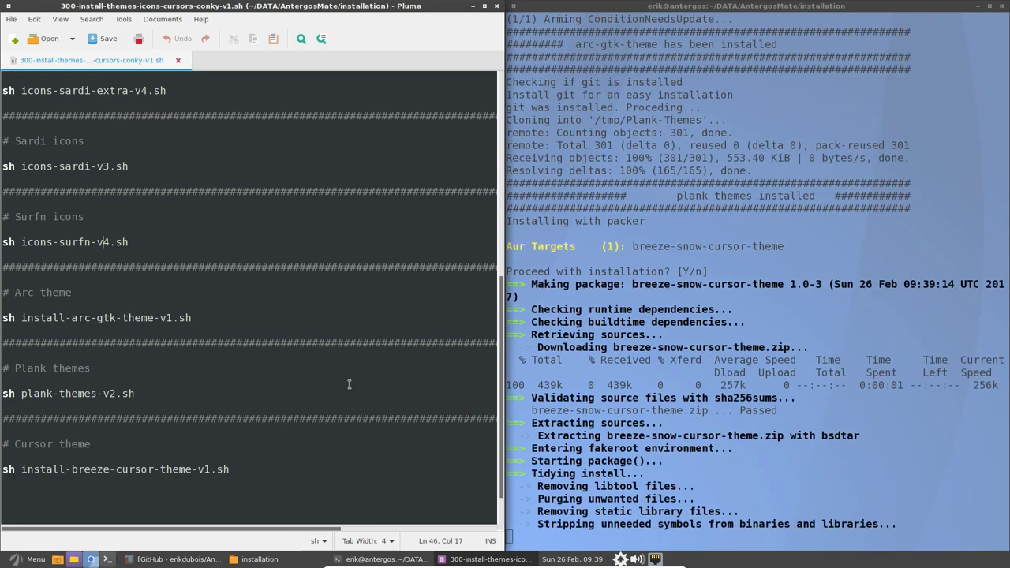
{"action": "left_click", "coordinate": [115, 467]}
{"action": "scroll", "coordinate": [113, 466], "scroll_direction": "down", "scroll_amount": 2}
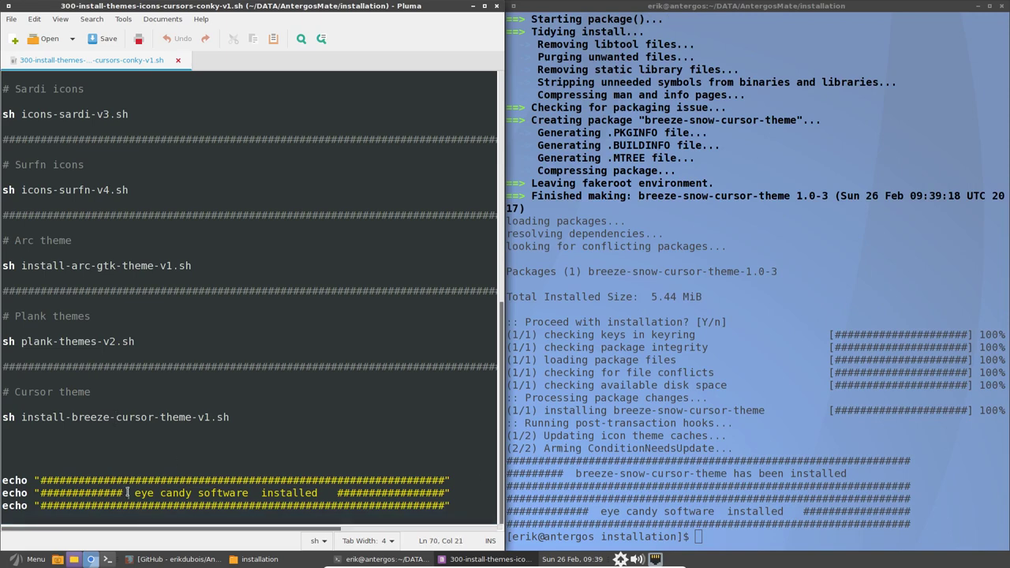
{"action": "left_click_drag", "start_coordinate": [129, 492], "coordinate": [319, 493]}
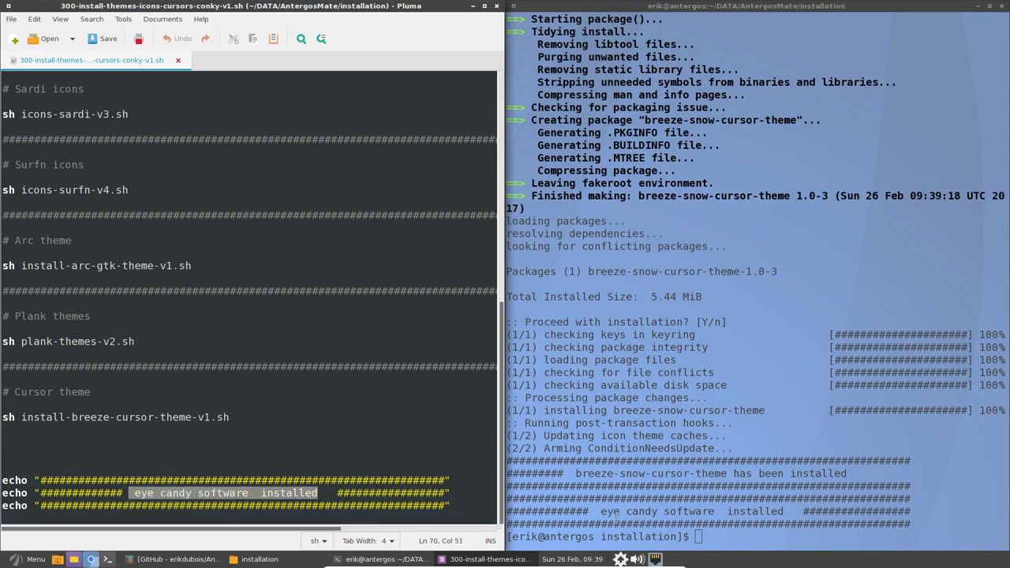
{"action": "left_click_drag", "start_coordinate": [597, 513], "coordinate": [785, 512]}
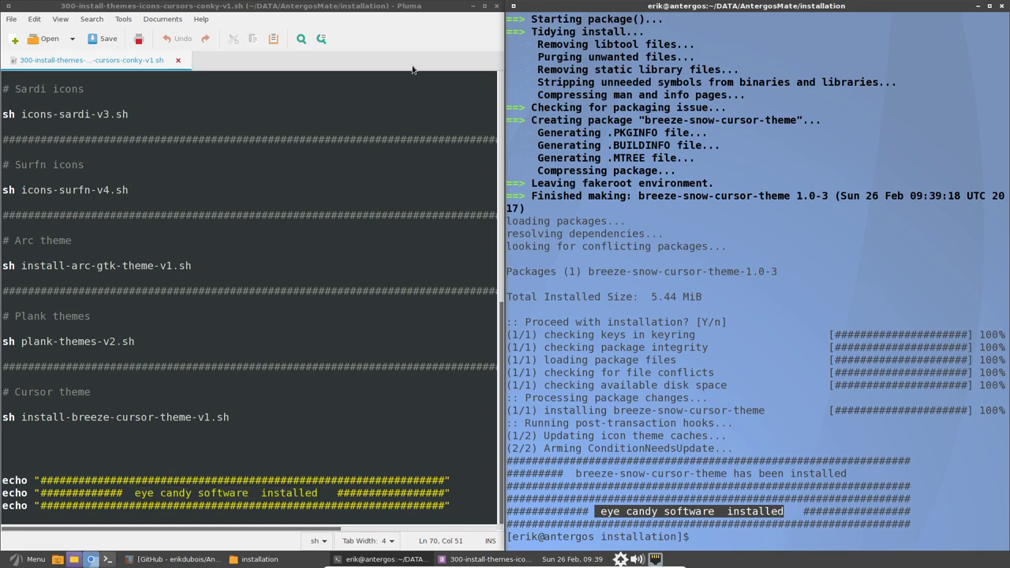
Display 400-install-software-distro-specific-v1.sh in Pluma on the left half of the screen
{"action": "left_click", "coordinate": [496, 6]}
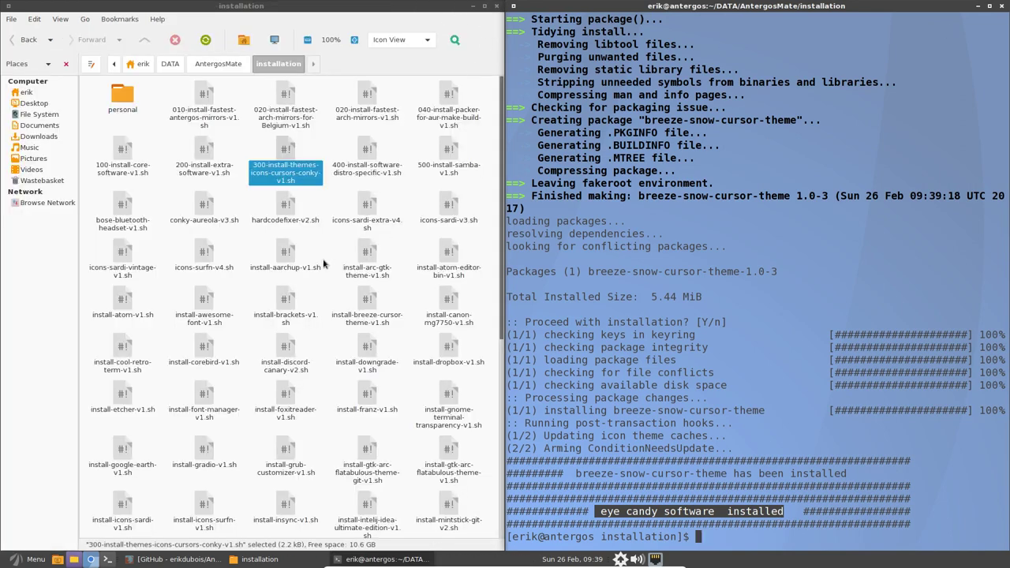
{"action": "double_click", "coordinate": [364, 152]}
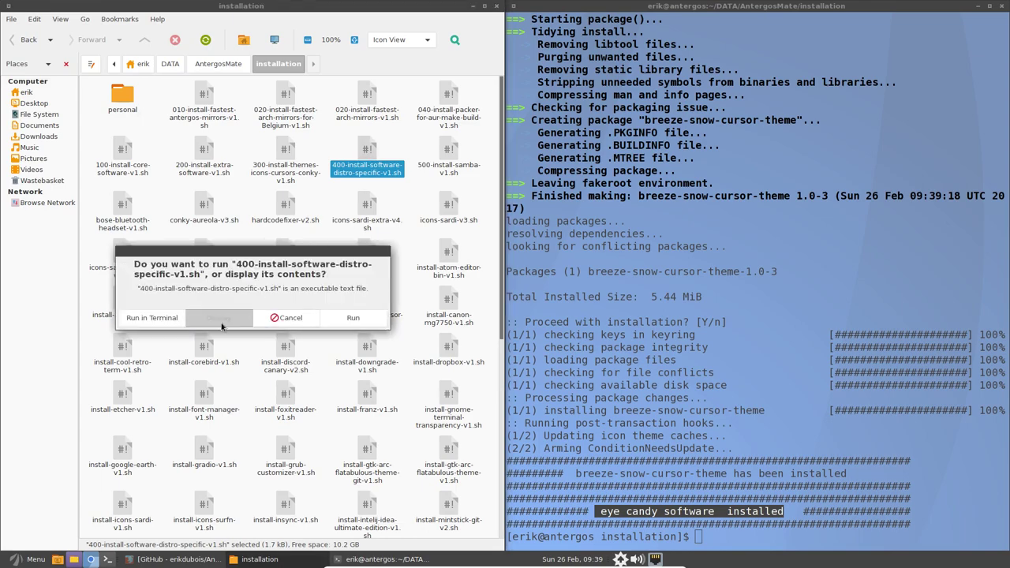
{"action": "left_click", "coordinate": [221, 319]}
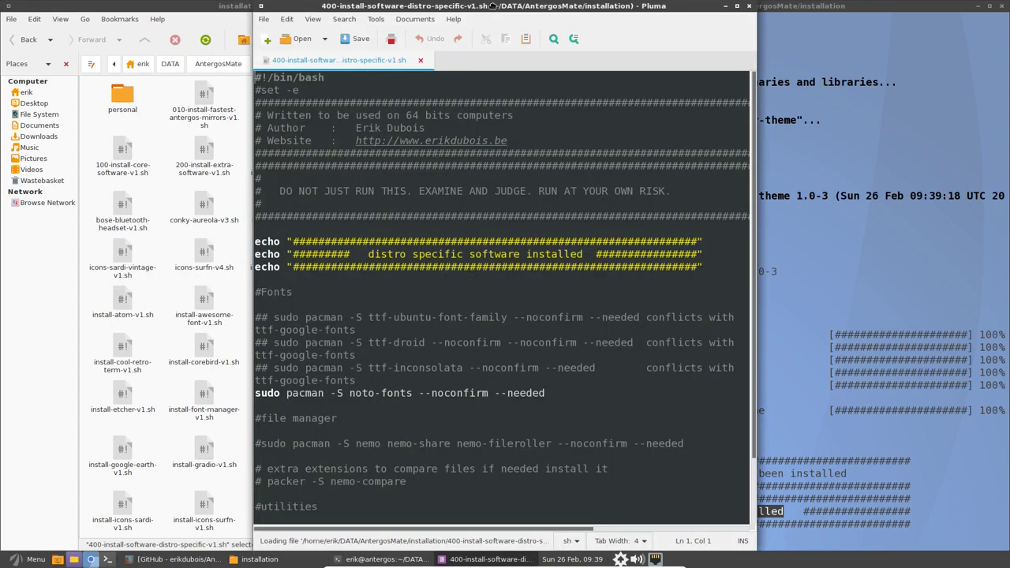
{"action": "left_click_drag", "start_coordinate": [491, 6], "coordinate": [0, 197]}
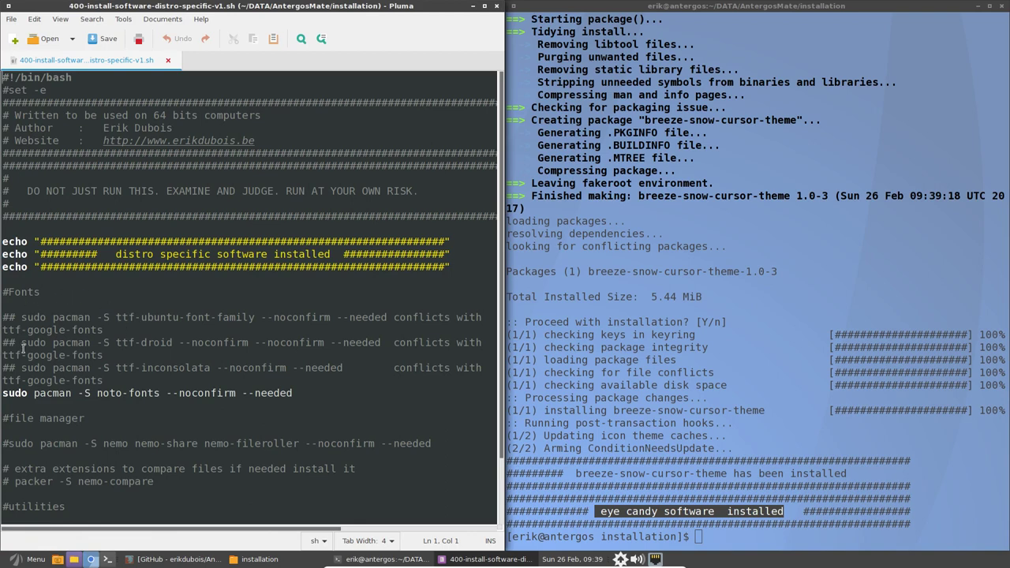
Highlight the noto-fonts, commented-out nemo, and mate-tweak package lines
{"action": "scroll", "coordinate": [21, 350], "scroll_direction": "down", "scroll_amount": 2}
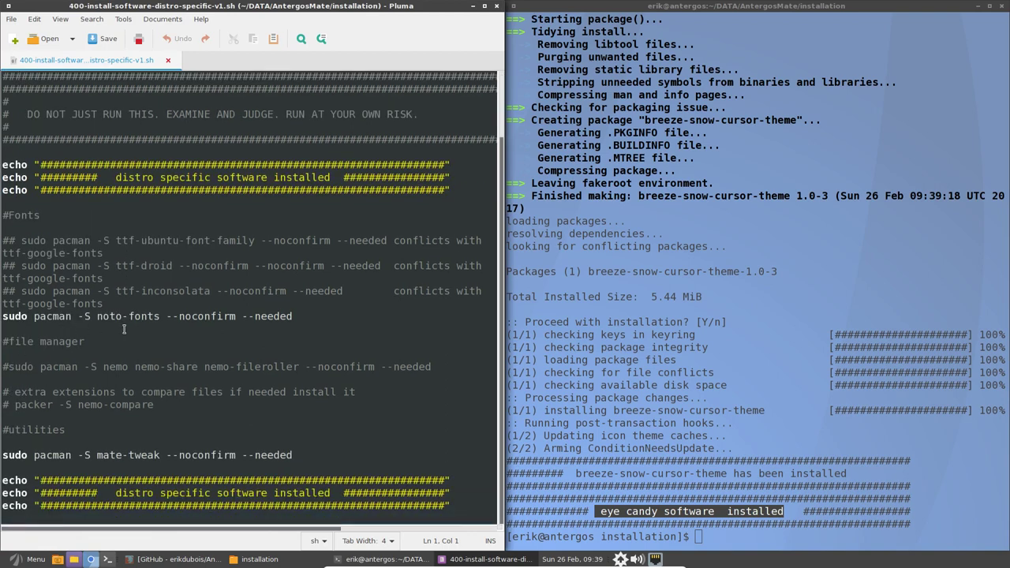
{"action": "left_click_drag", "start_coordinate": [95, 317], "coordinate": [162, 316]}
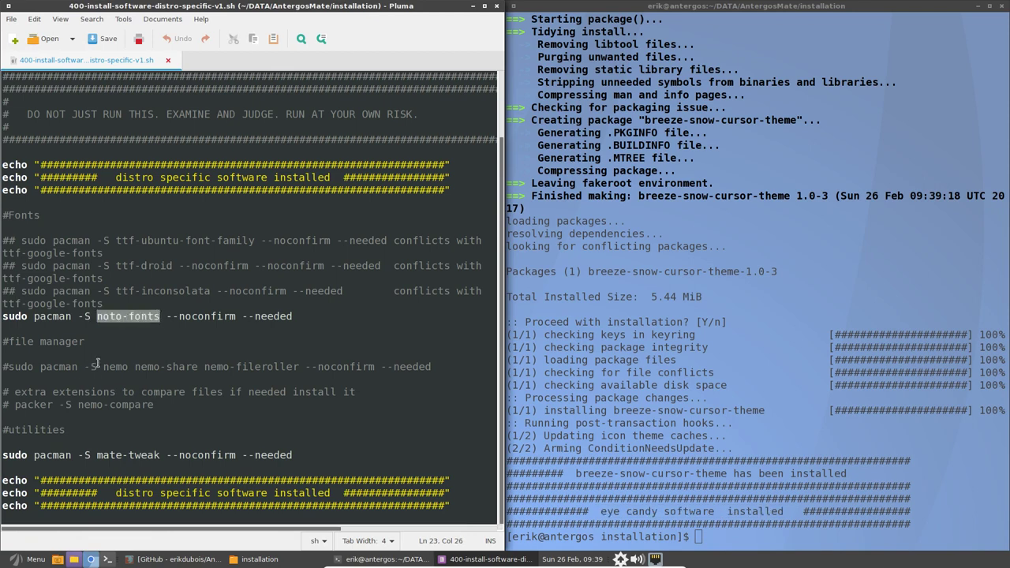
{"action": "left_click_drag", "start_coordinate": [96, 367], "coordinate": [132, 367]}
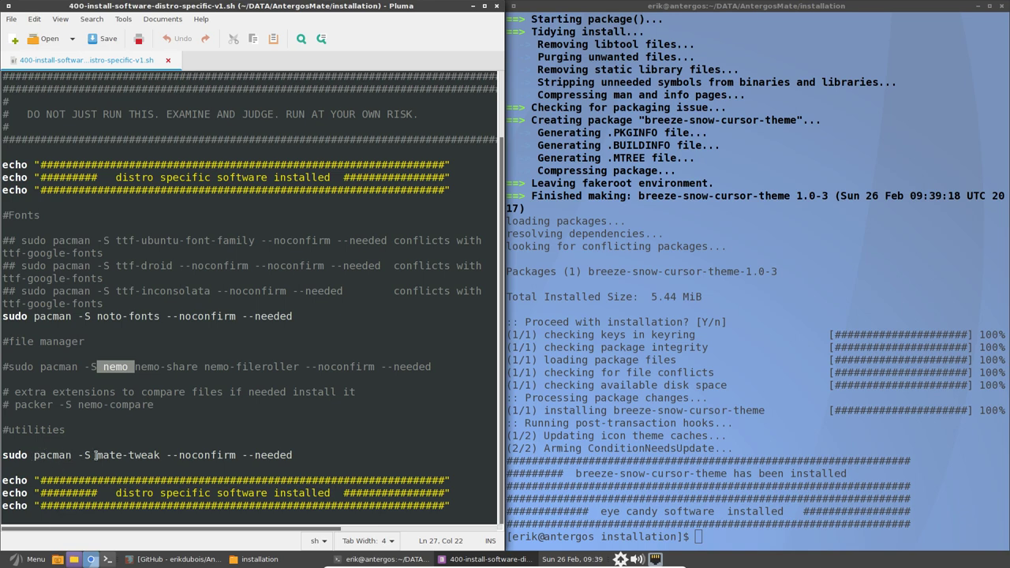
{"action": "left_click_drag", "start_coordinate": [96, 455], "coordinate": [161, 455]}
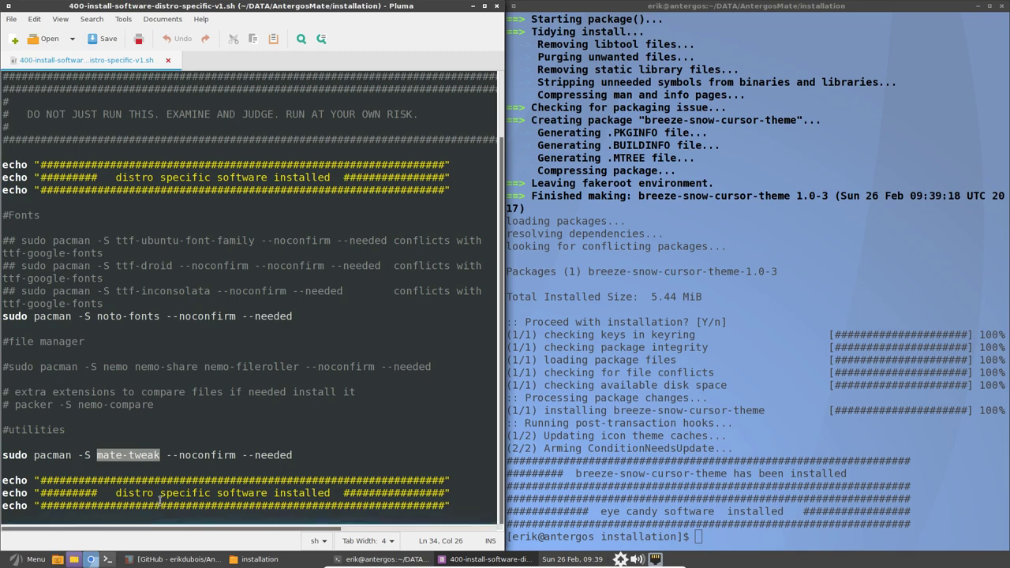
{"action": "left_click", "coordinate": [683, 465]}
Run ./400-install-software-distro-specific-v1.sh, then close its document in Pluma once mate-tweak installs
{"action": "type", "text": "./400-"}
{"action": "key", "text": "Tab"}
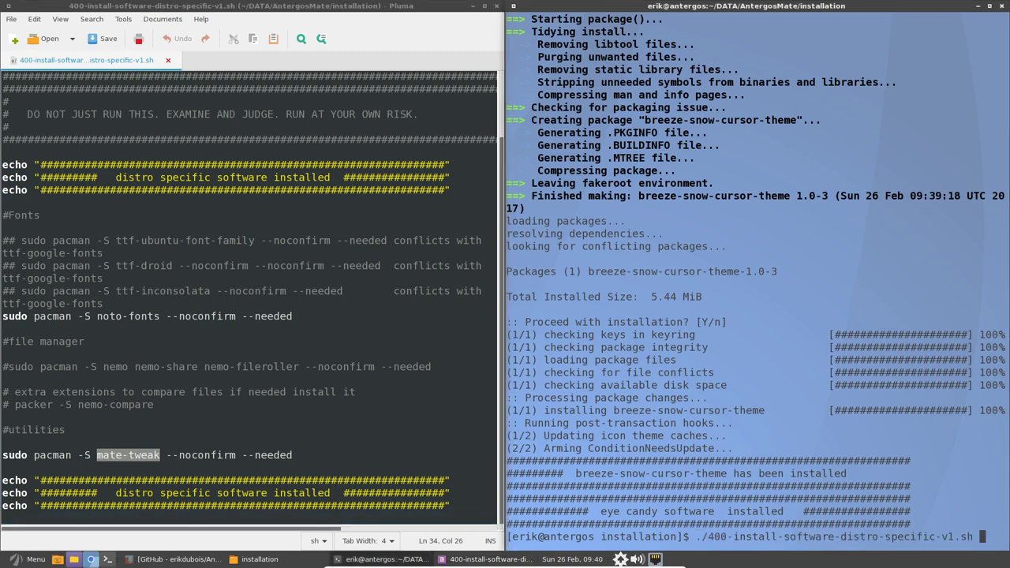
{"action": "key", "text": "Return"}
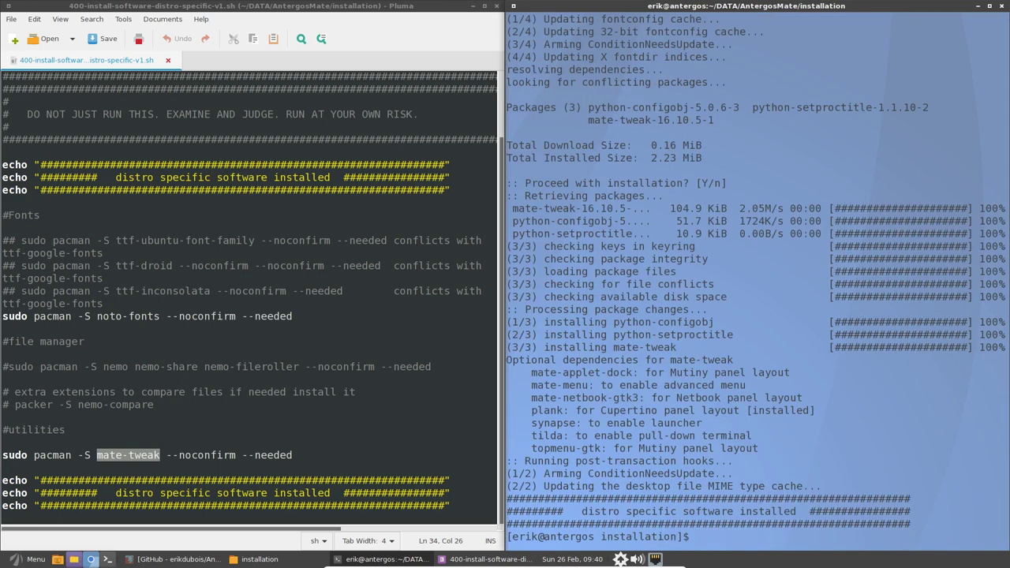
{"action": "left_click", "coordinate": [277, 390]}
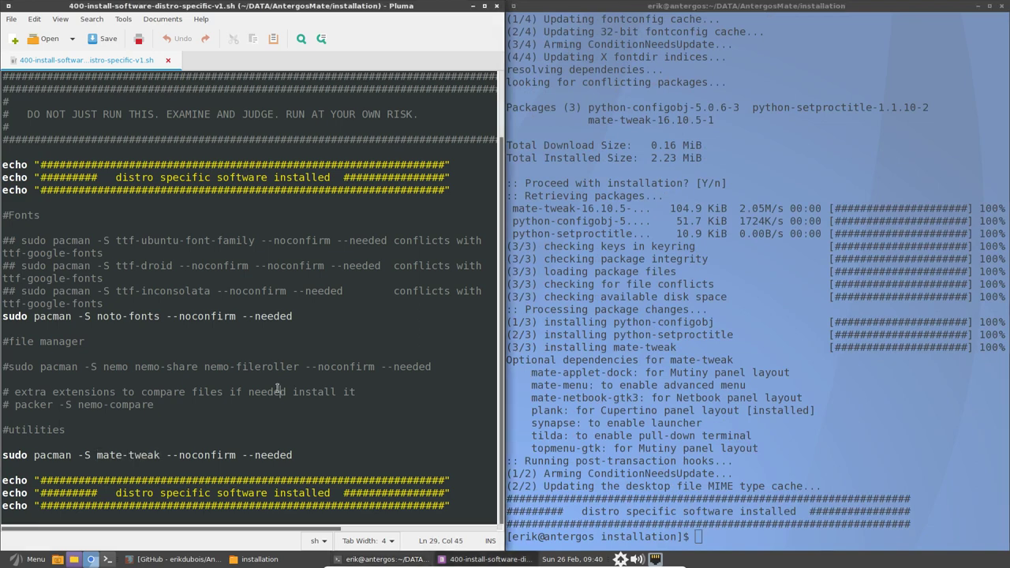
{"action": "left_click", "coordinate": [167, 60]}
Close the empty Pluma window, select 500-install-samba-v1.sh, and exit full-screen with Right Ctrl+F
{"action": "left_click", "coordinate": [496, 5]}
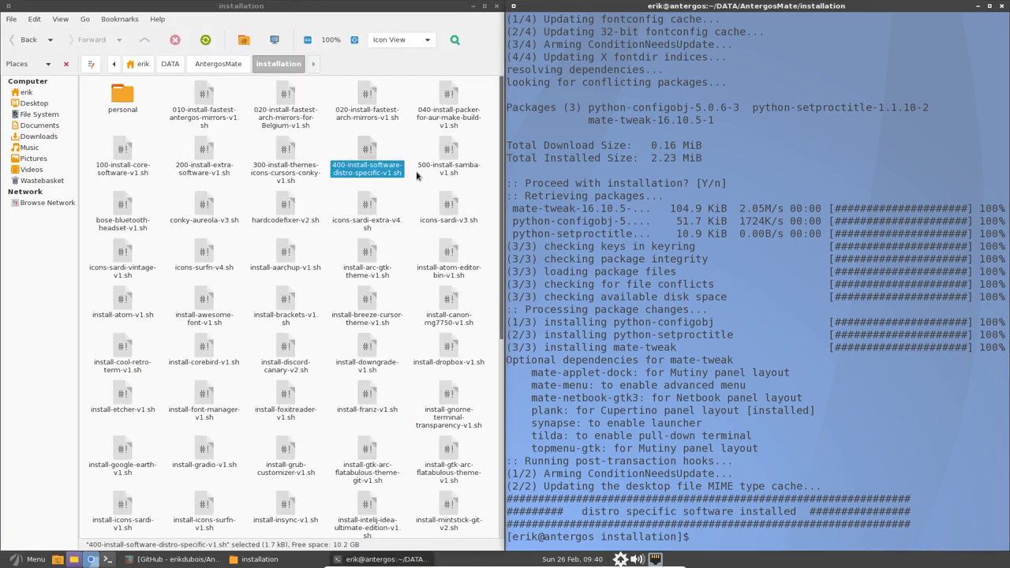
{"action": "left_click", "coordinate": [447, 158]}
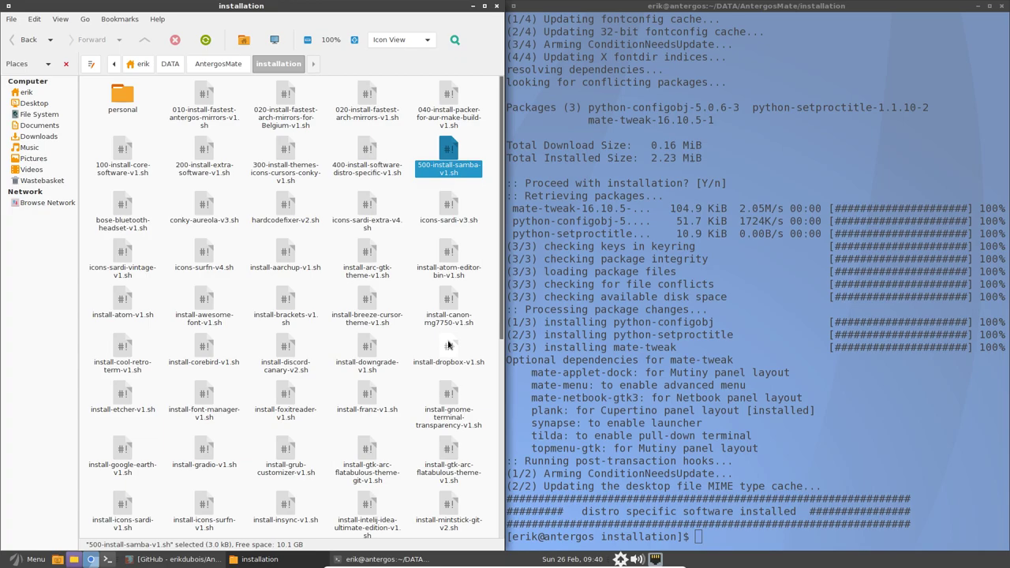
{"action": "key", "text": "Control_R+f"}
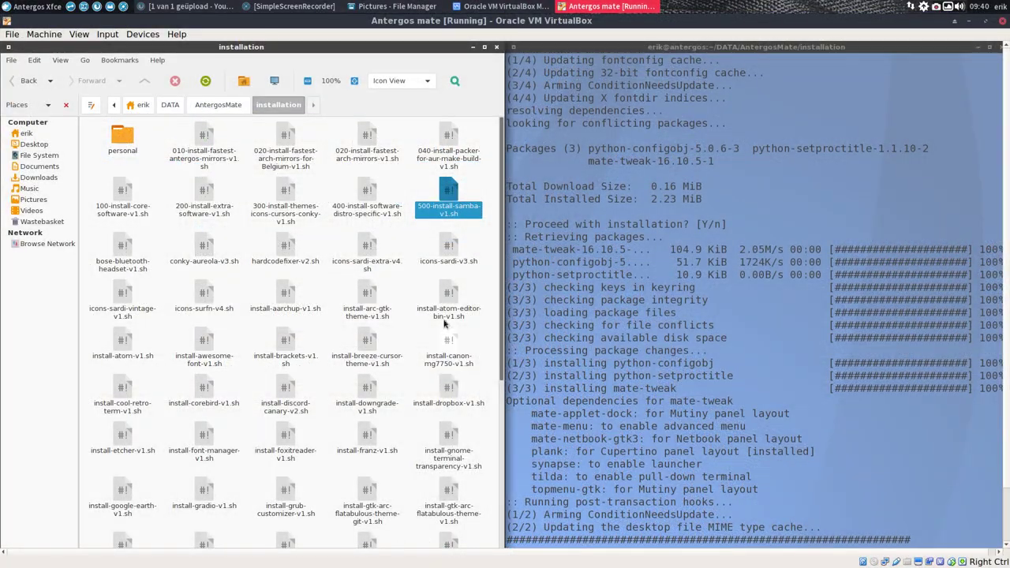